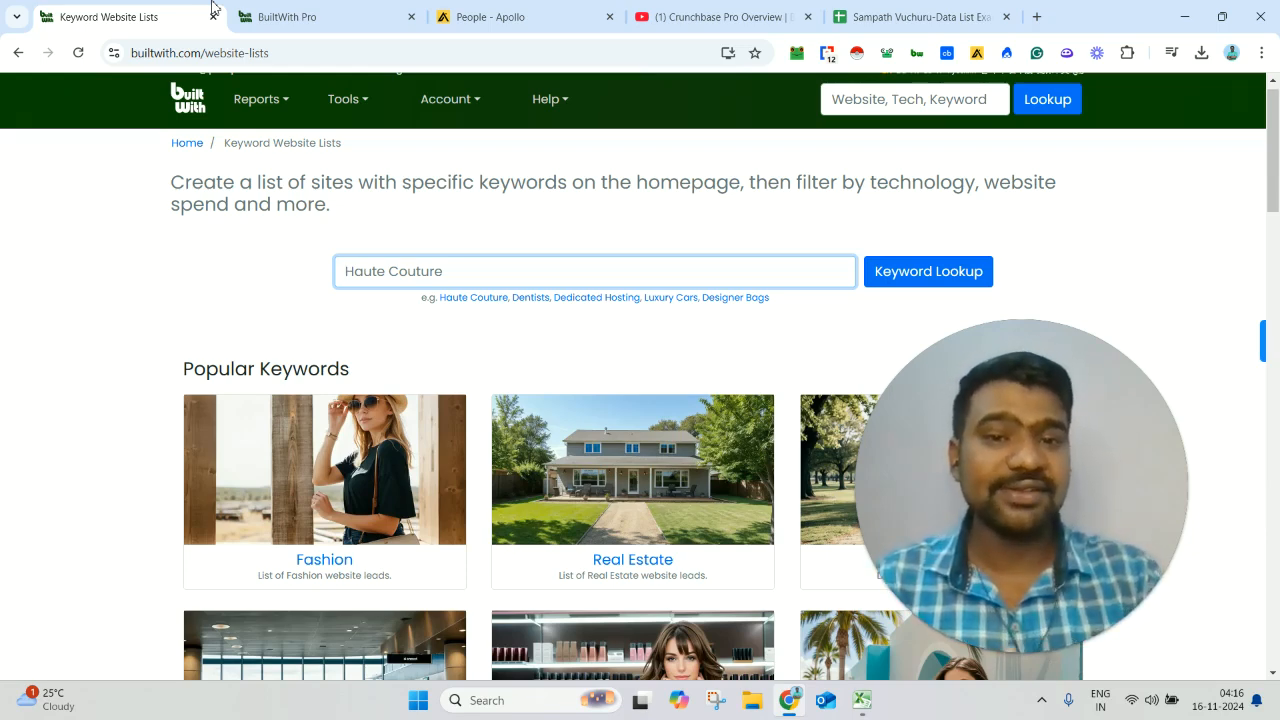
- Switch to the Crunchbase Pro Overview video on YouTube and highlight the contact line in its description
click(695, 10)
double_click(141, 391)
drag(296, 388, 794, 391)
triple_click(587, 391)
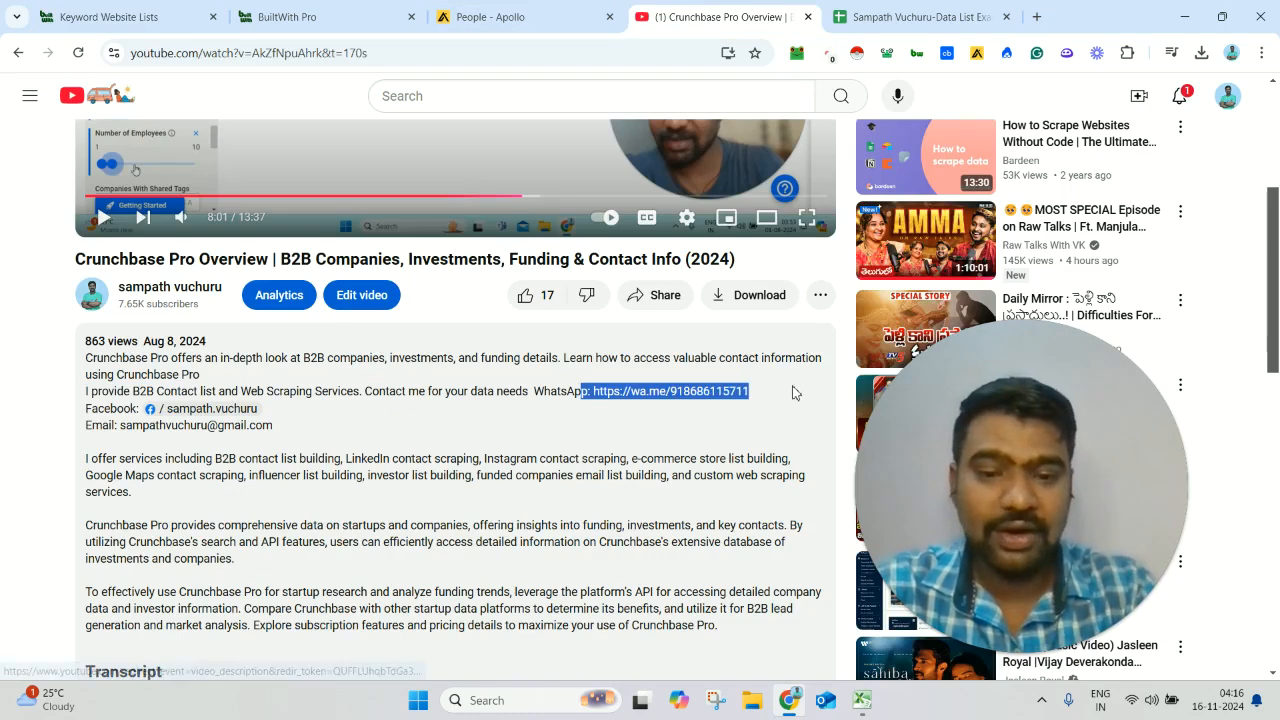
click(693, 453)
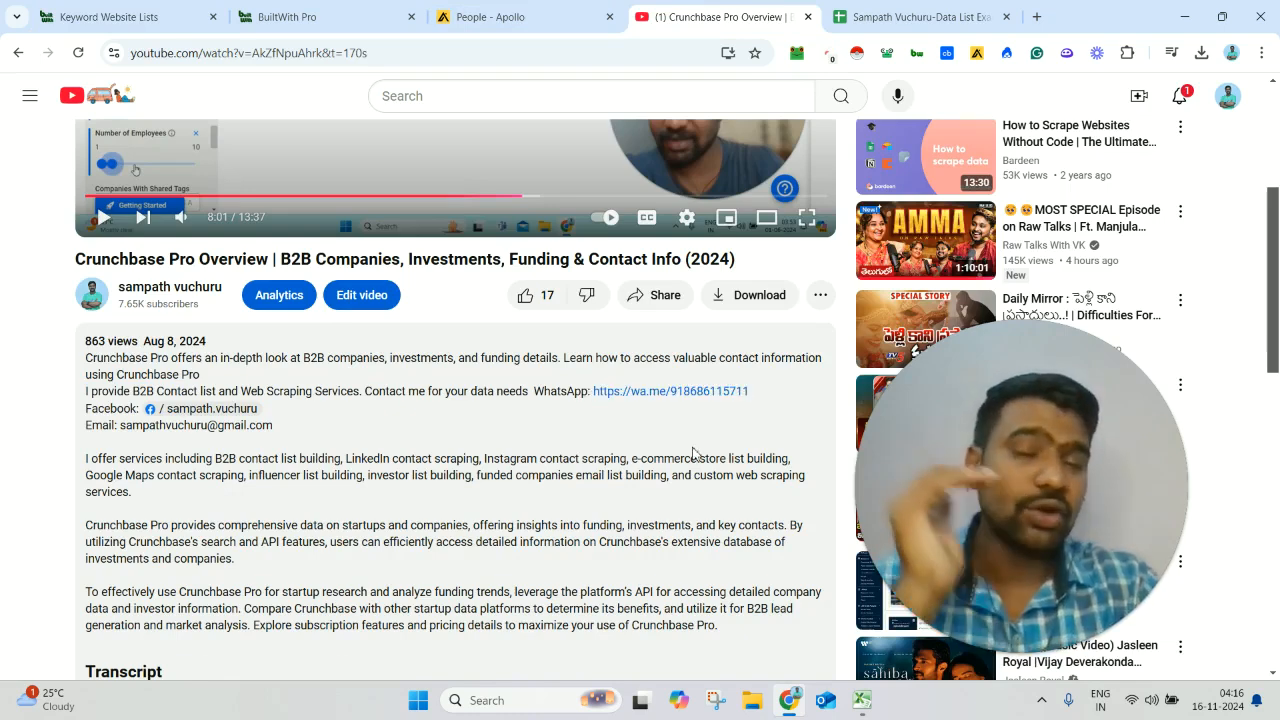
- Switch to the data list example in Google Sheets and review the Linkedin Data scraping, Cold Calling List and instgram Scraping sheets
click(960, 15)
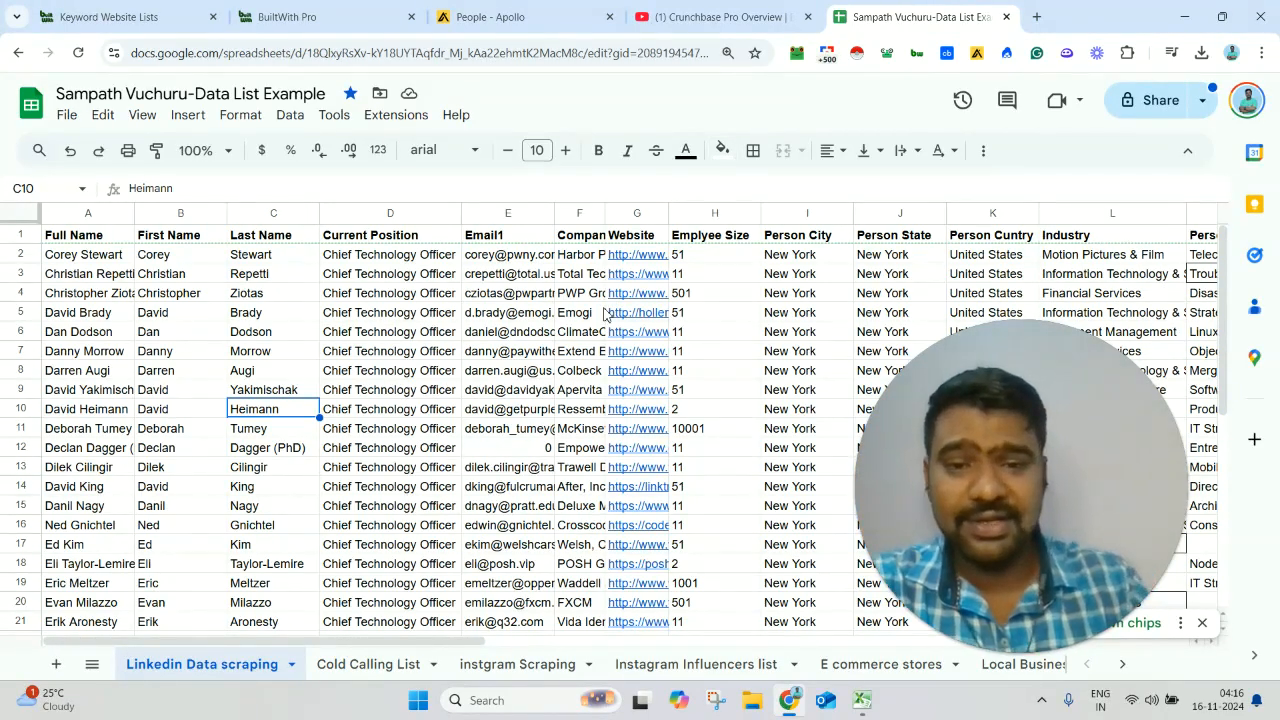
click(348, 432)
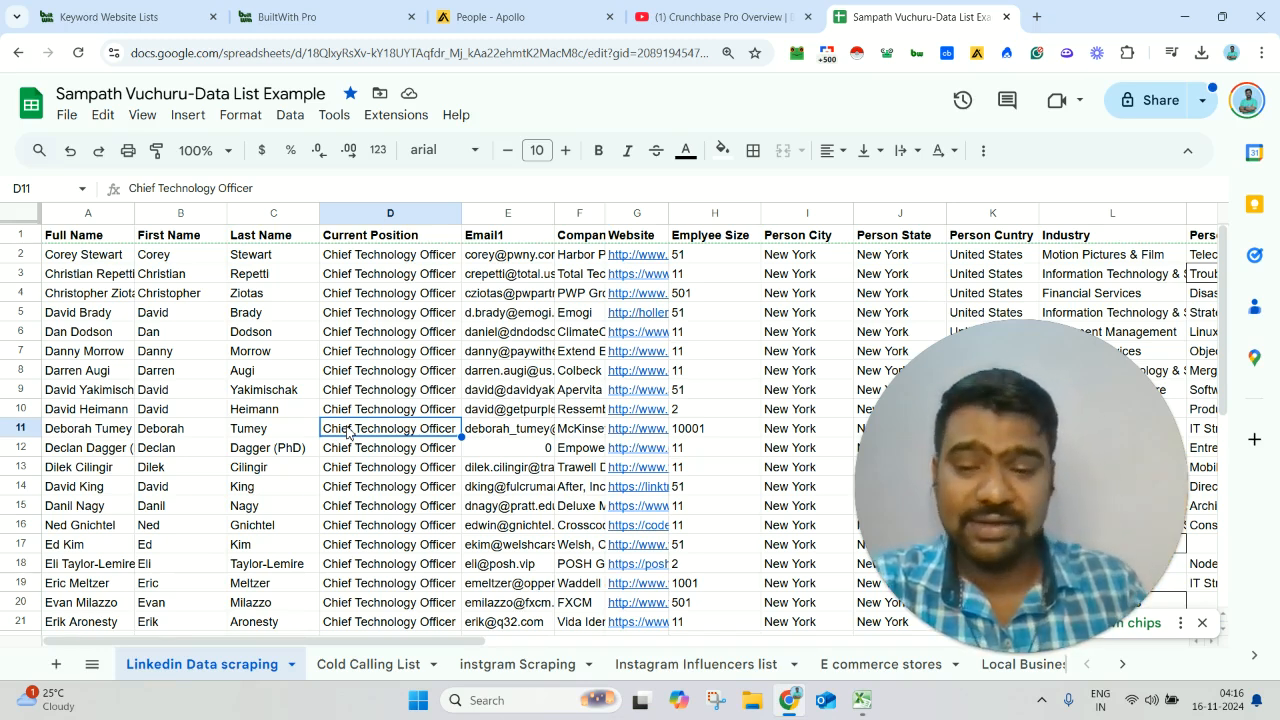
click(366, 664)
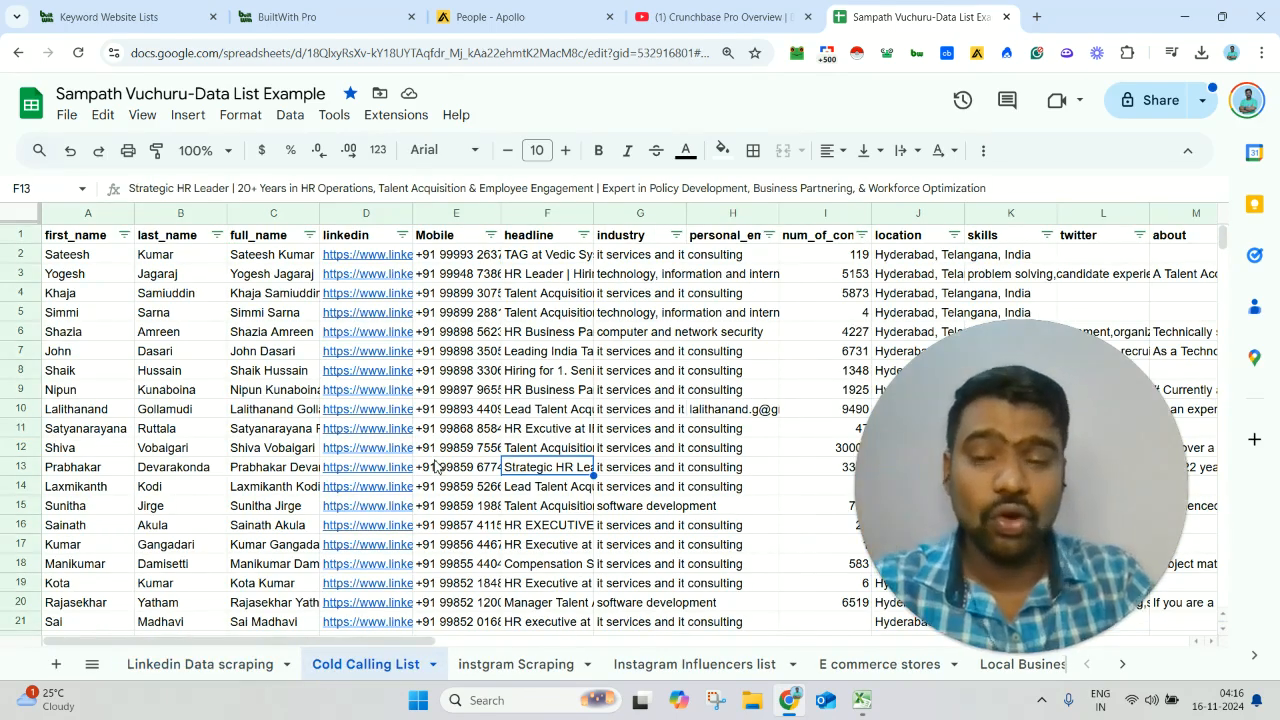
click(489, 667)
click(439, 471)
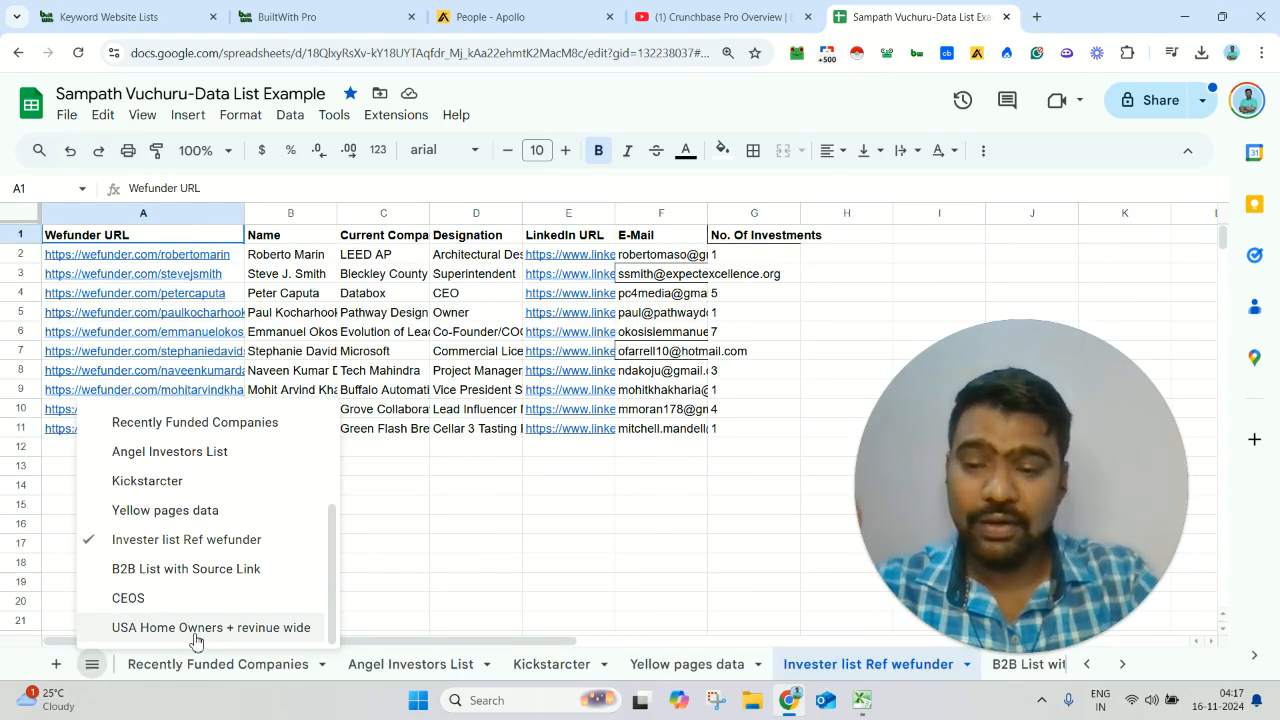
- Review the USA Home Owners + revinue wide sheet and the Yellow pages data sheet
click(196, 630)
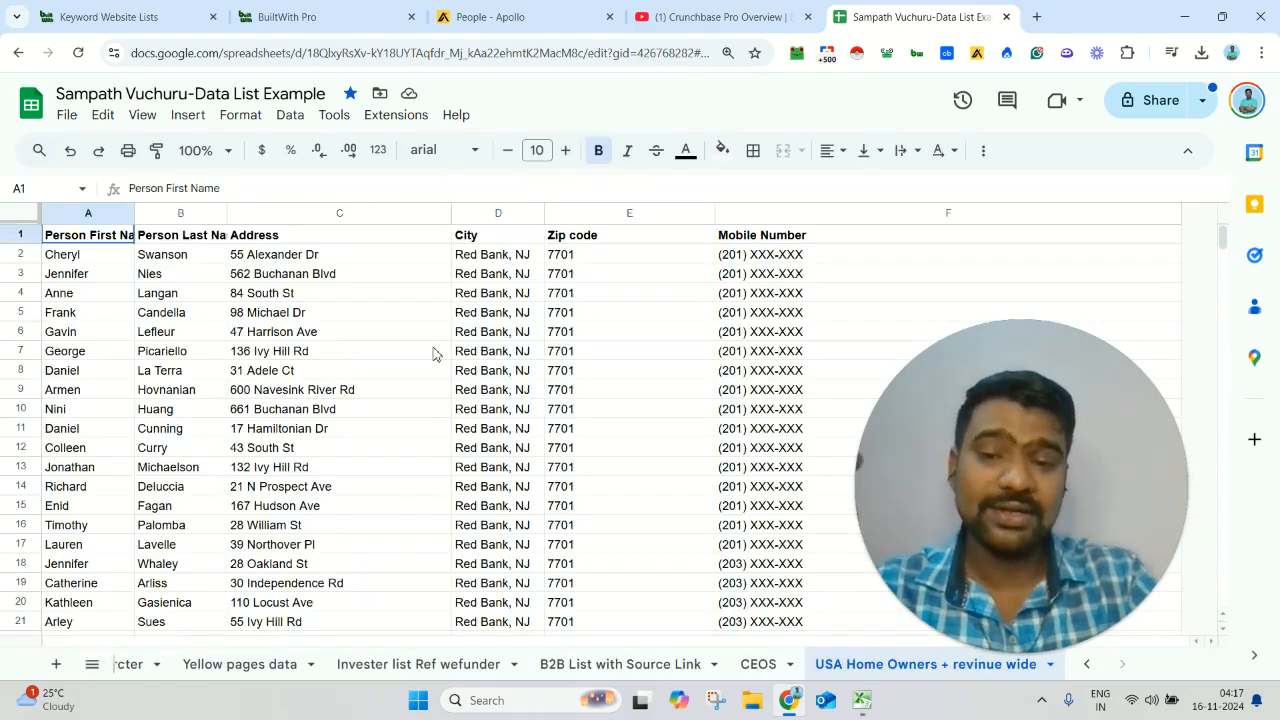
click(433, 351)
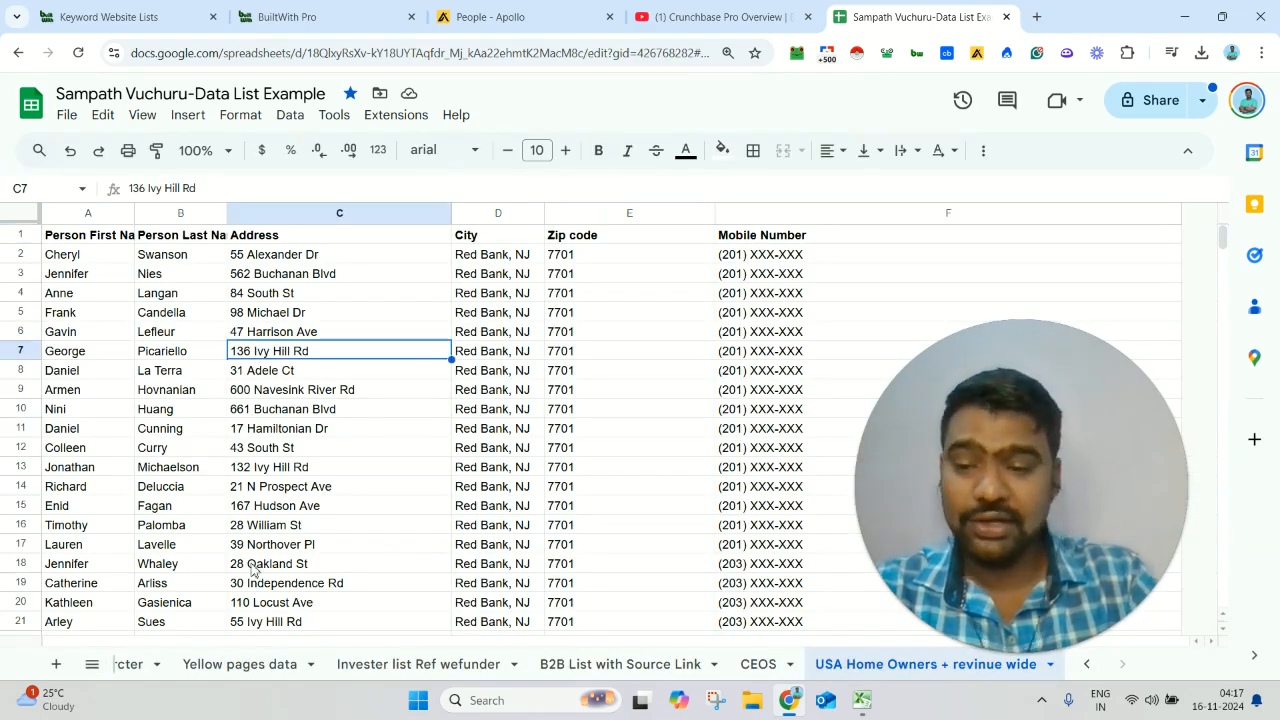
click(91, 664)
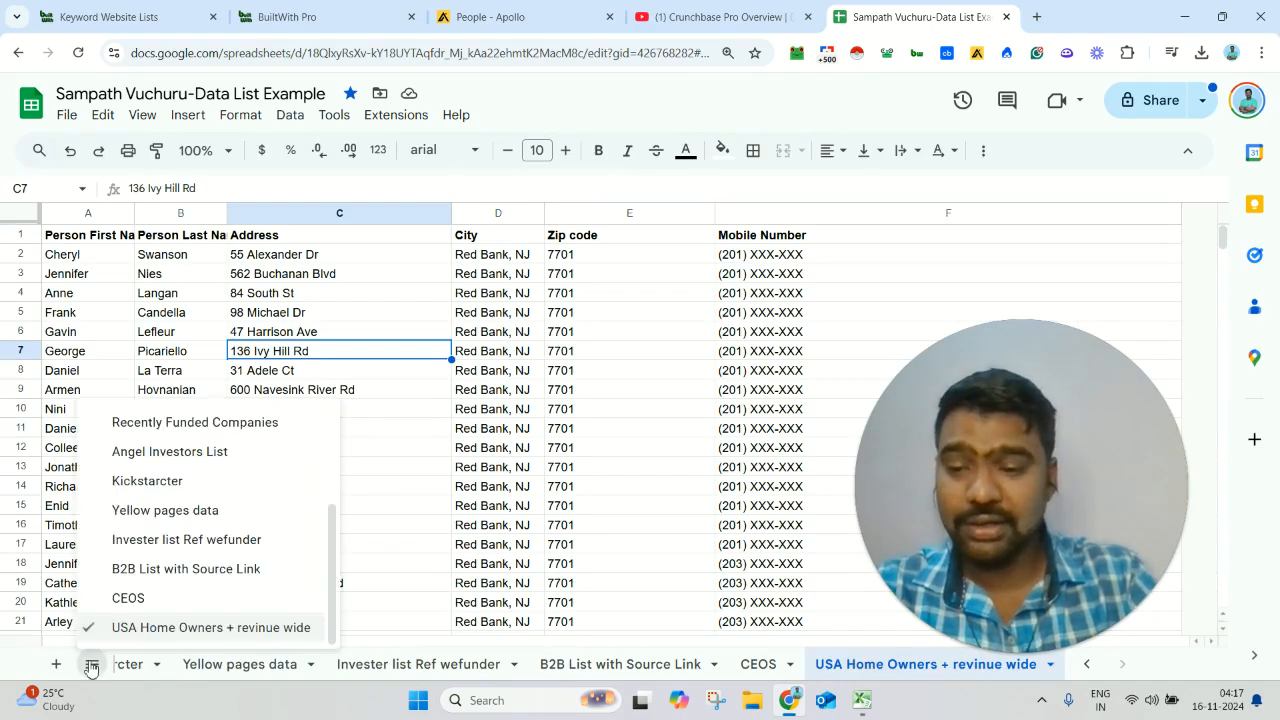
click(218, 512)
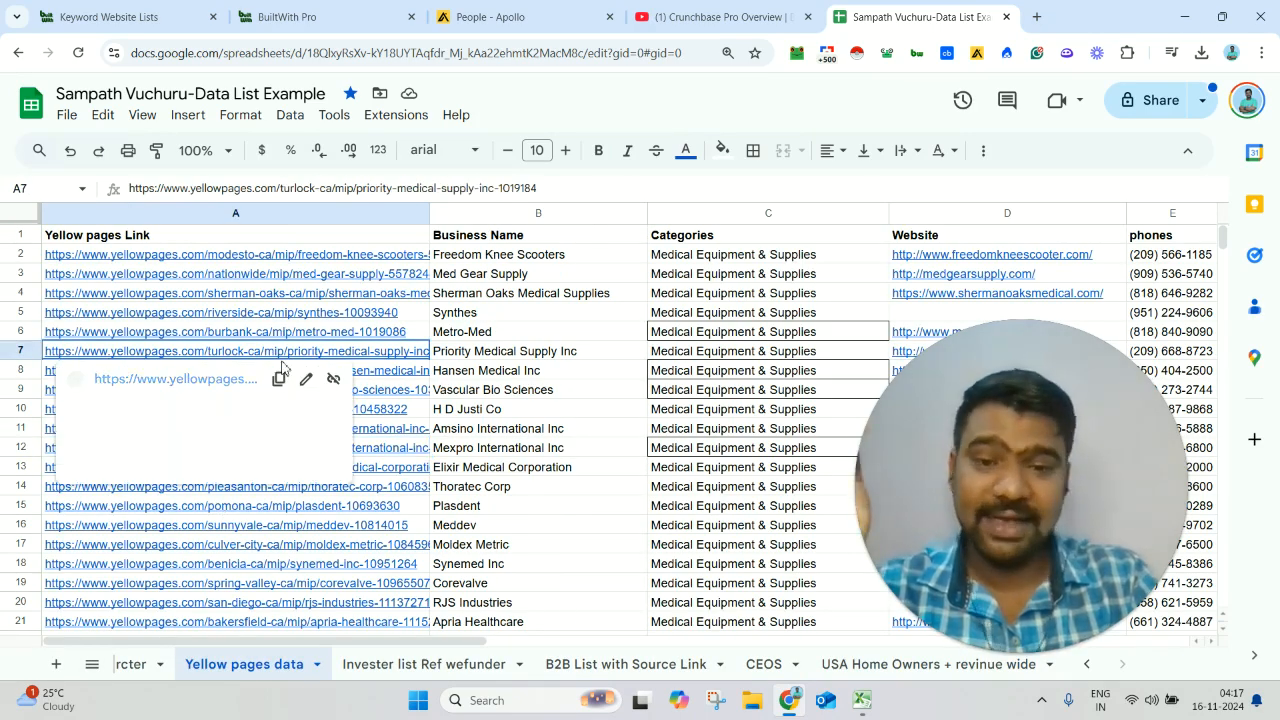
shift+click(519, 280)
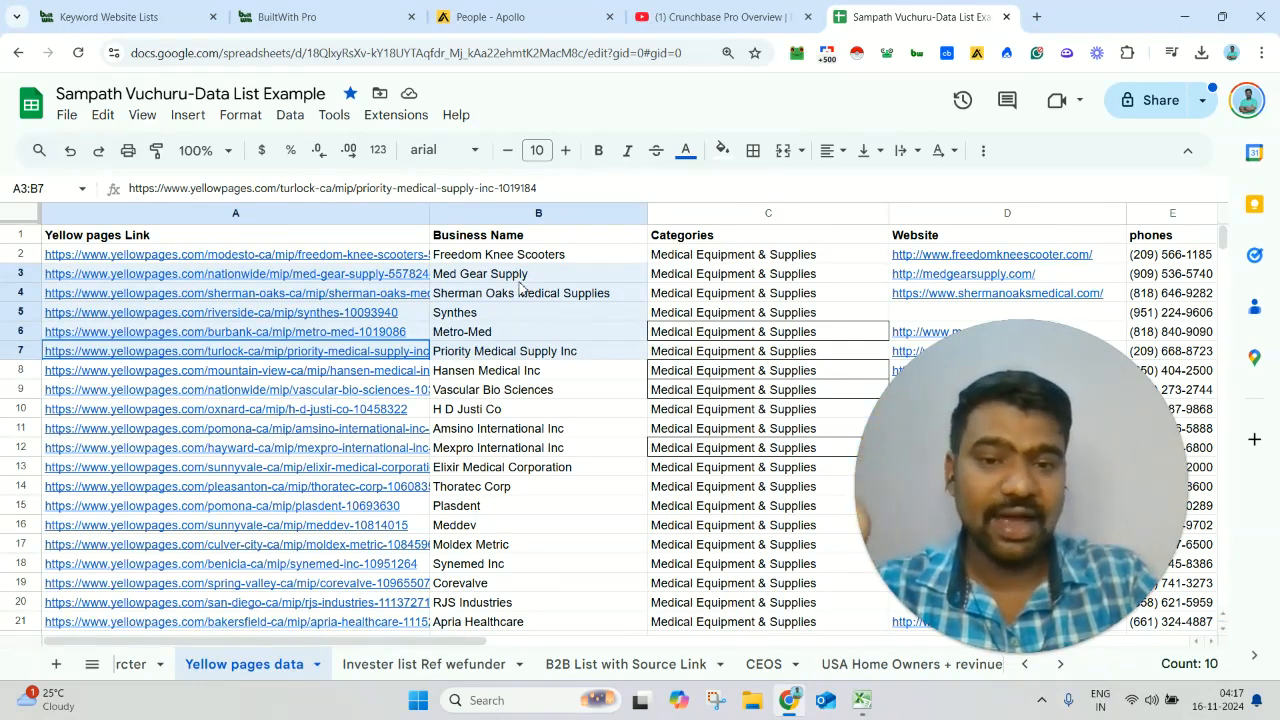
- Open the Recently Funded Companies sheet and examine its founder and company columns
click(91, 664)
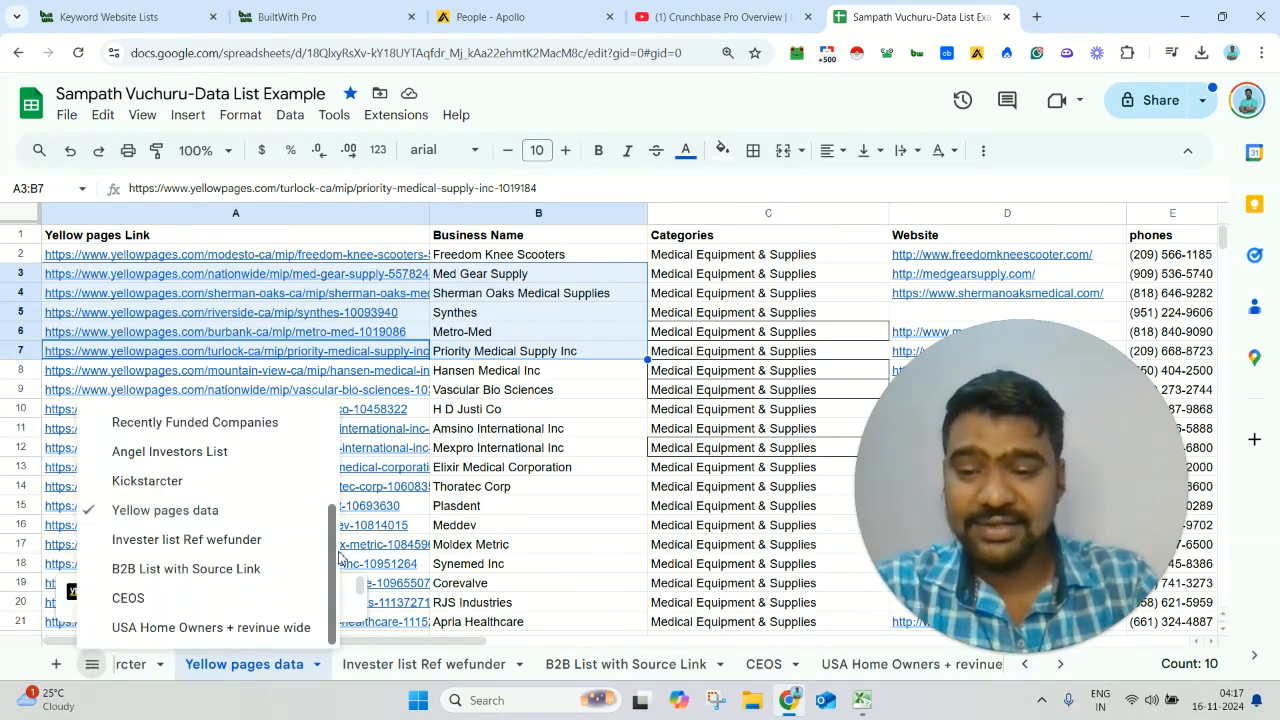
scroll(210, 587, up, 3)
click(210, 589)
click(348, 372)
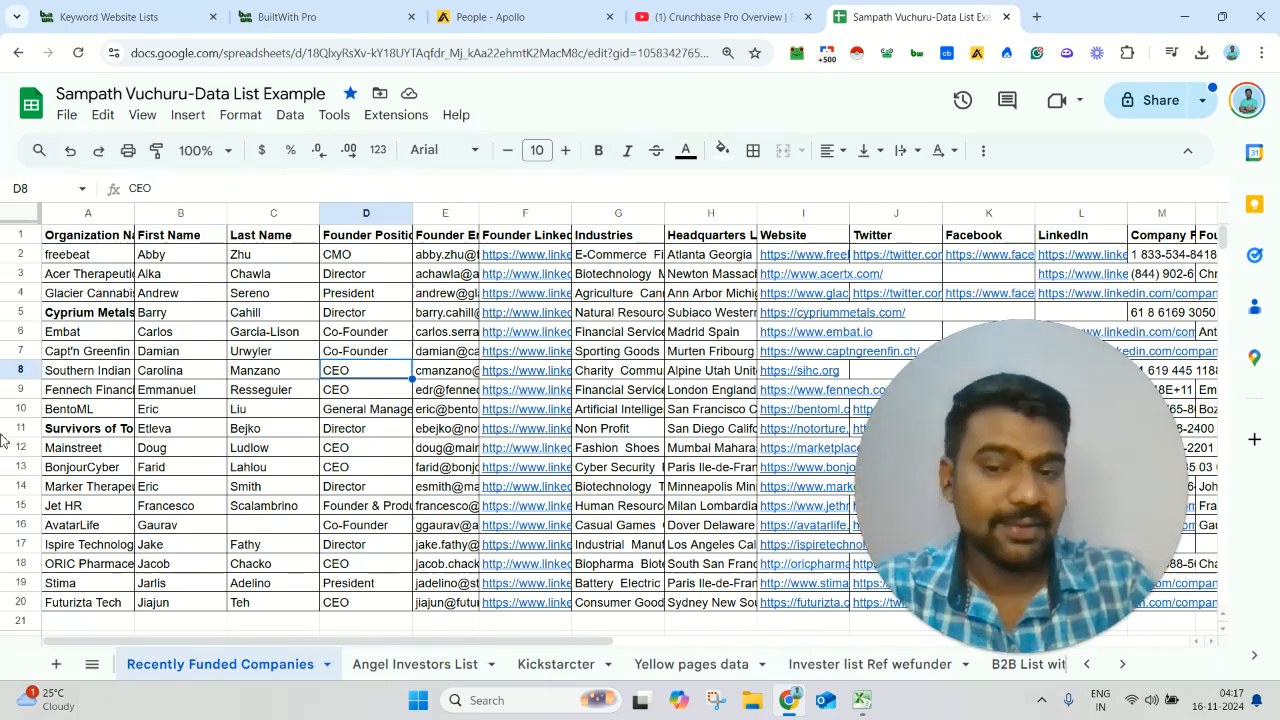
scroll(118, 338, right, 1)
click(366, 293)
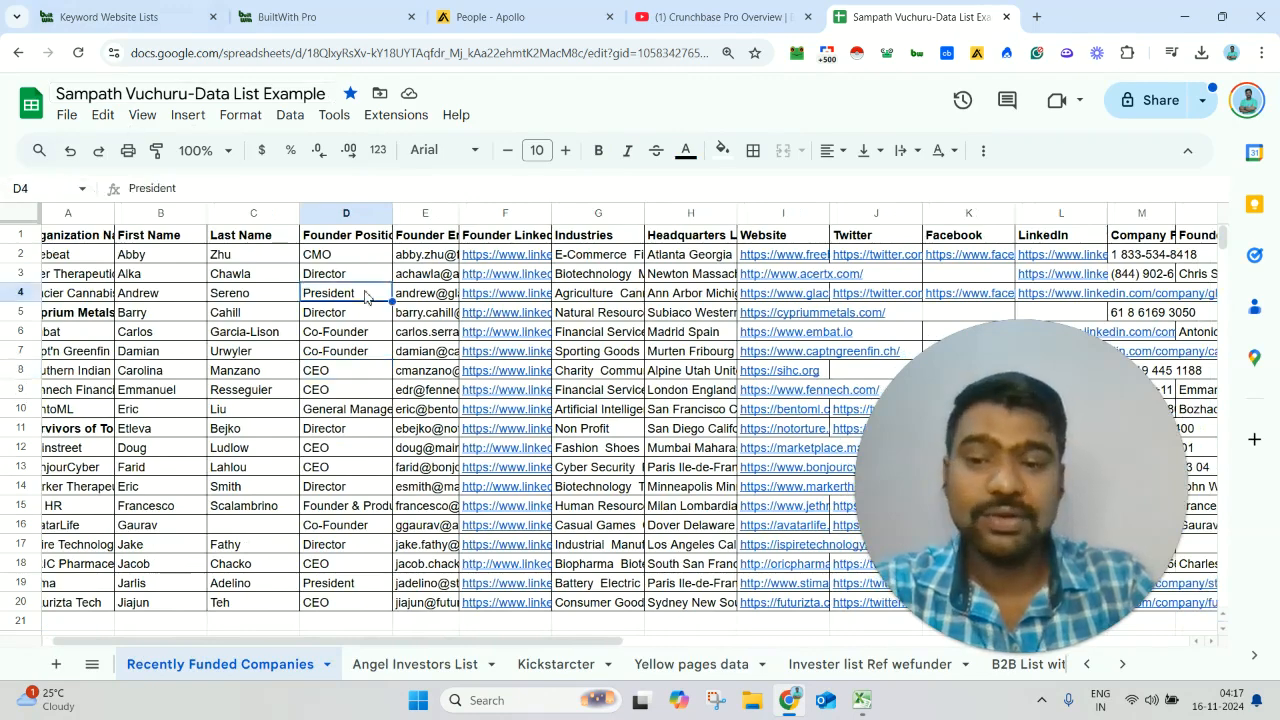
- Return to the YouTube video description and highlight the line offering B2B contact lists and web scraping services
click(670, 8)
triple_click(488, 420)
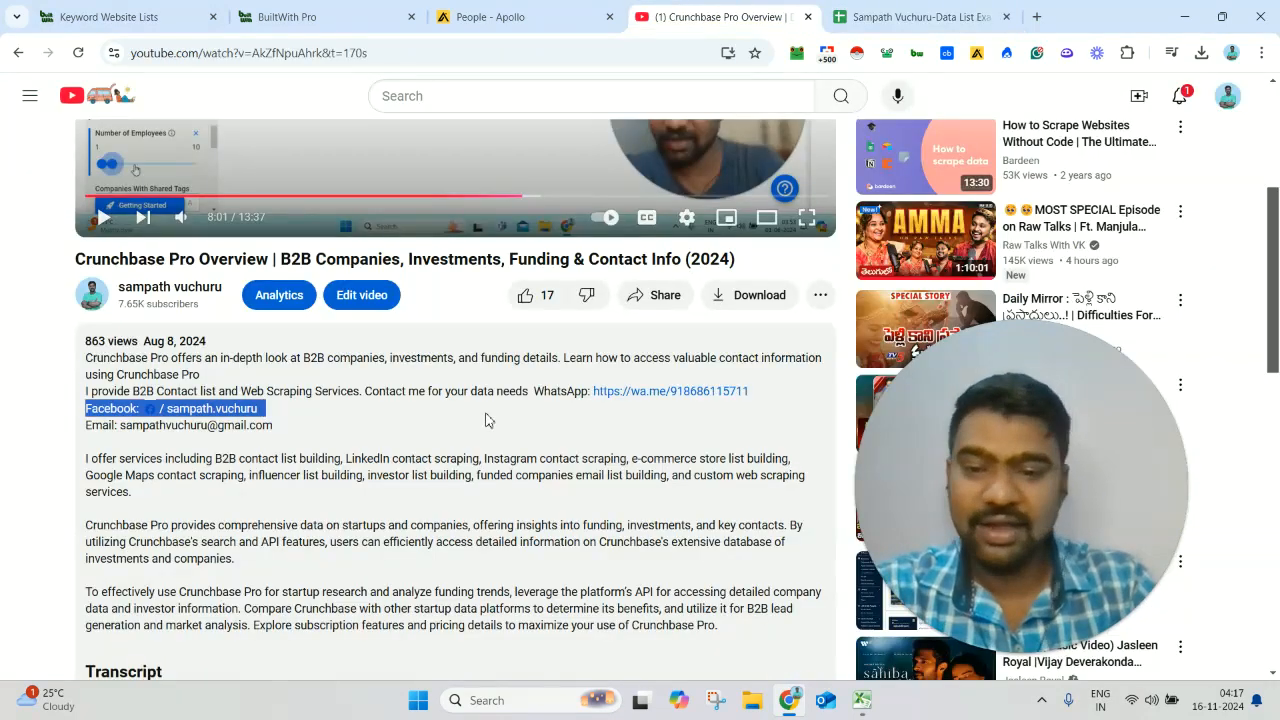
drag(505, 412, 551, 394)
triple_click(551, 394)
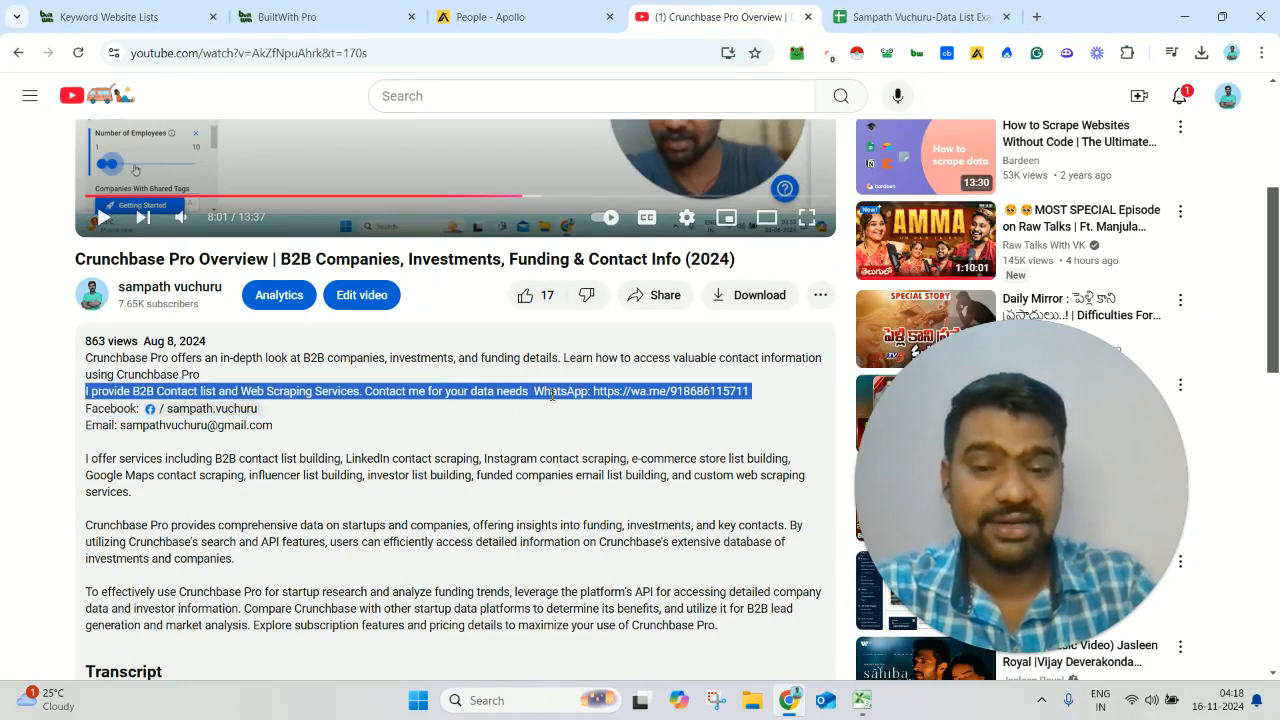
click(760, 399)
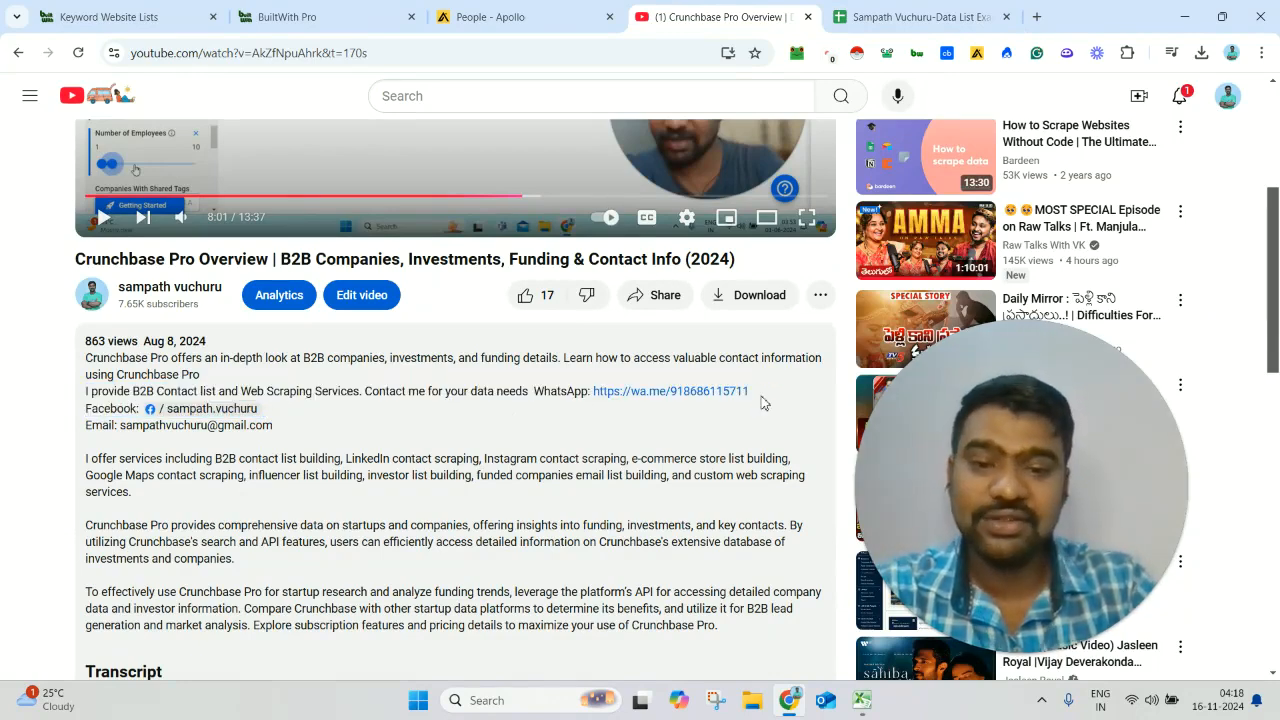
- Switch to BuiltWith and open the Keyword Lists tool
click(118, 7)
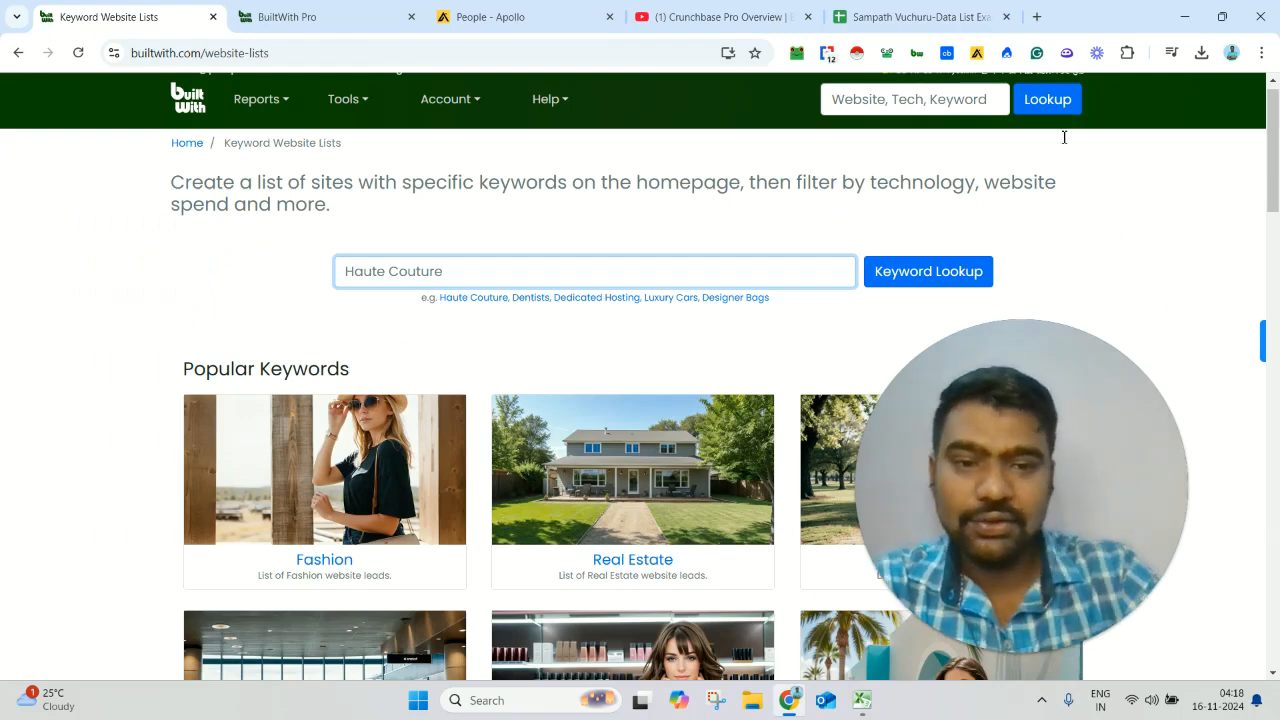
scroll(1278, 92, up, 1)
drag(1278, 135, 1277, 178)
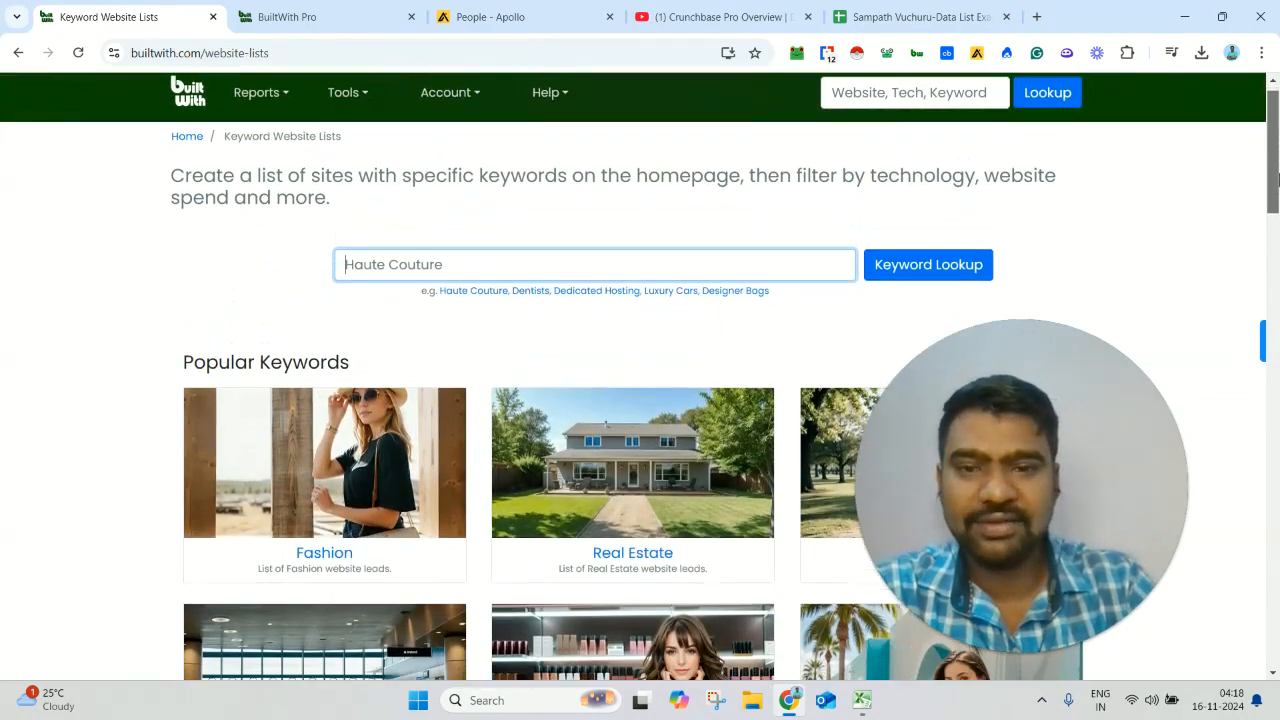
click(357, 115)
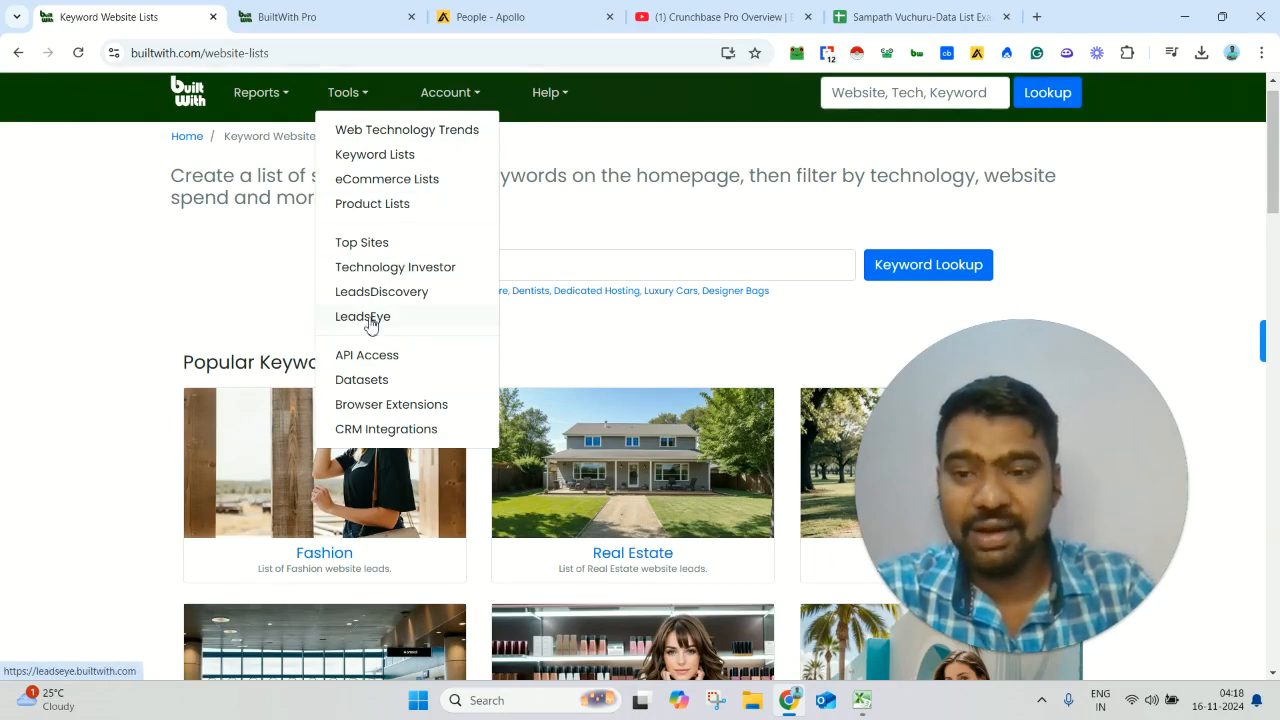
click(404, 163)
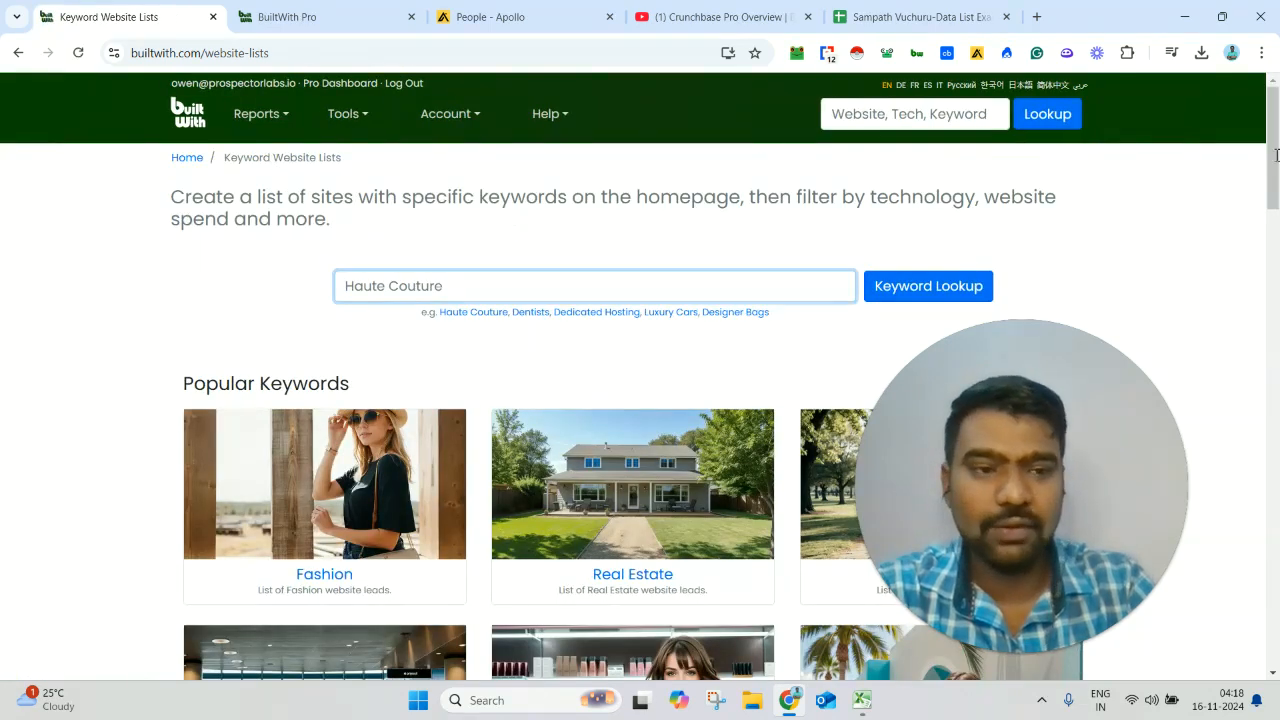
- Look up the list of websites that have the keyword "Saas" on their homepage
scroll(1275, 190, down, 3)
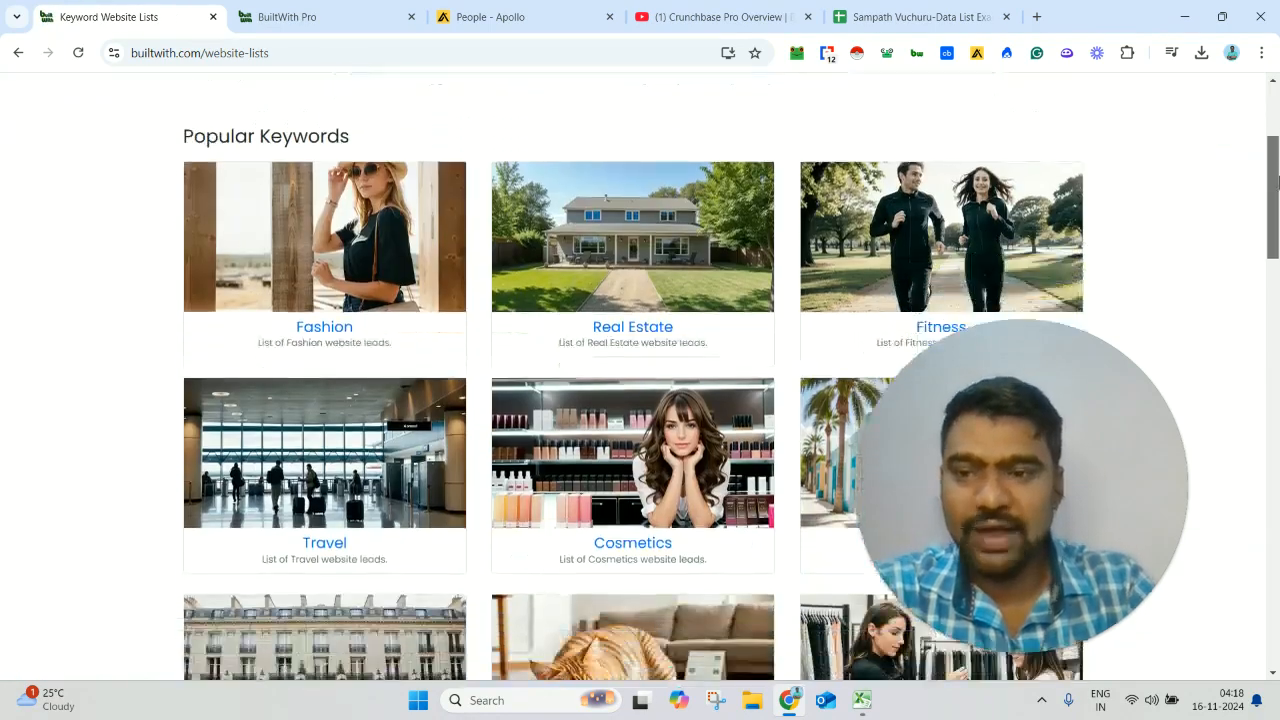
scroll(1275, 190, down, 1)
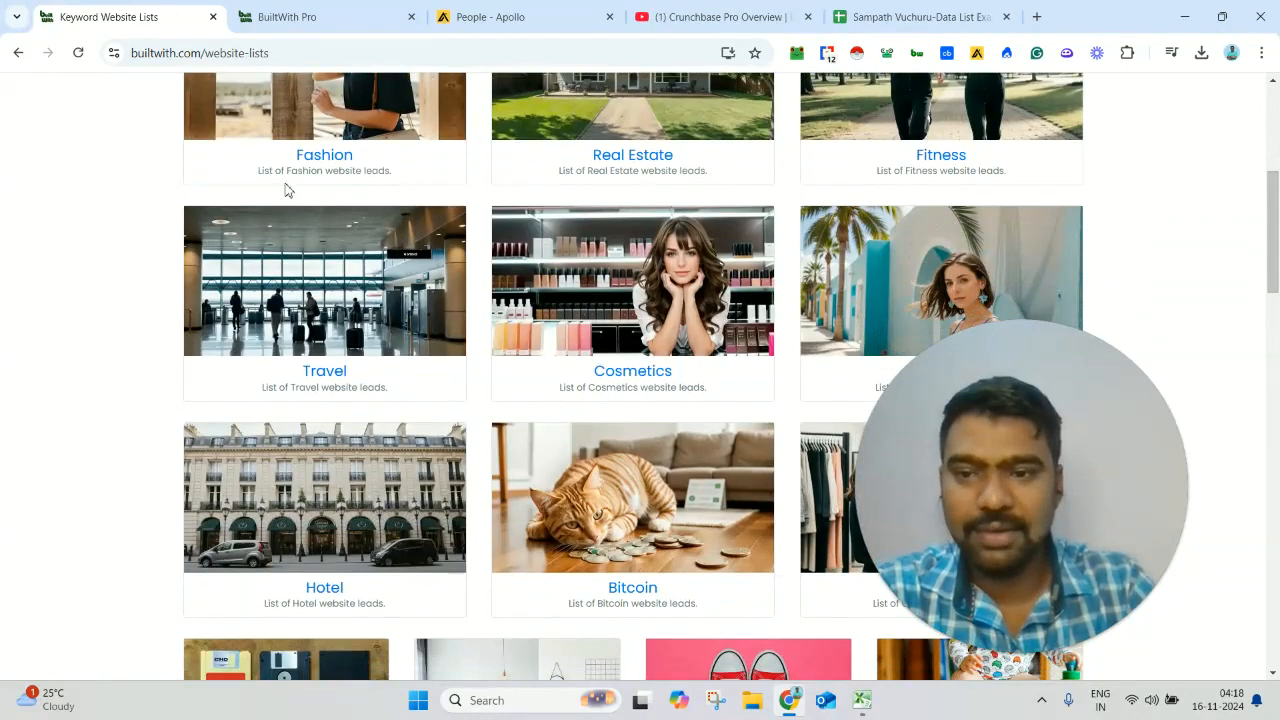
mouse_move(1277, 205)
mouse_down()
mouse_move(1264, 424)
mouse_move(1272, 124)
mouse_up()
click(572, 132)
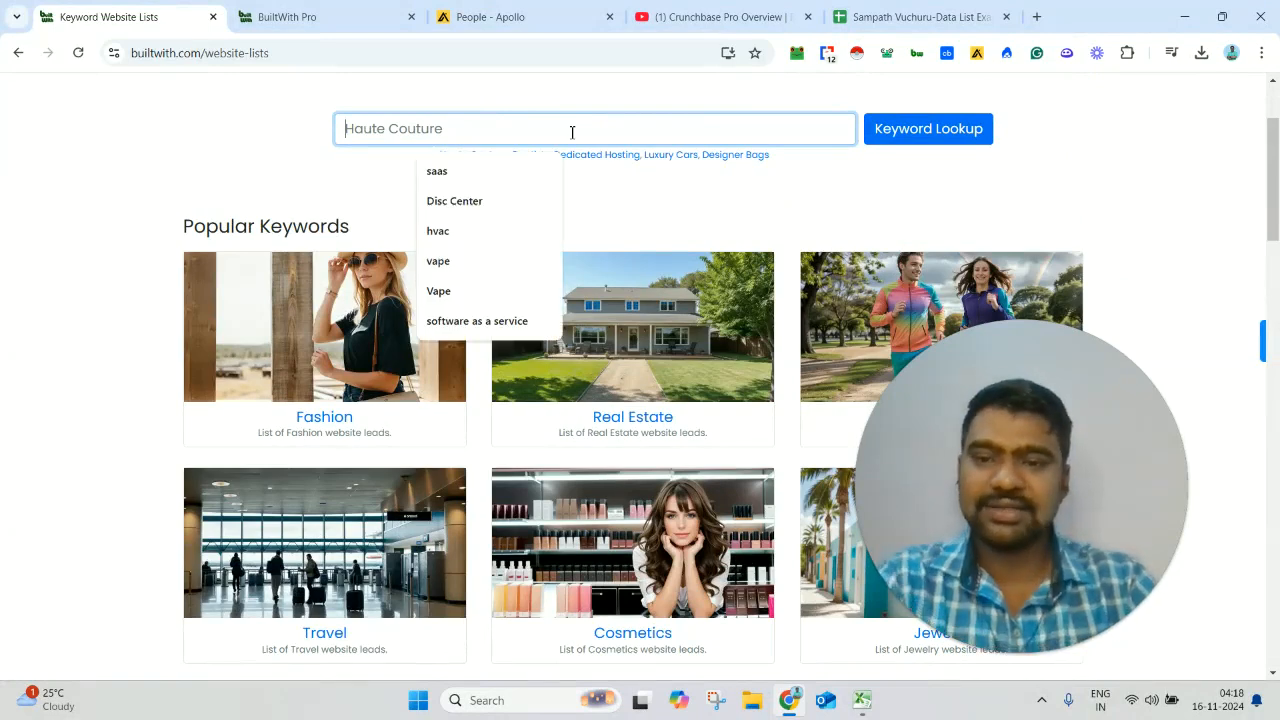
click(455, 174)
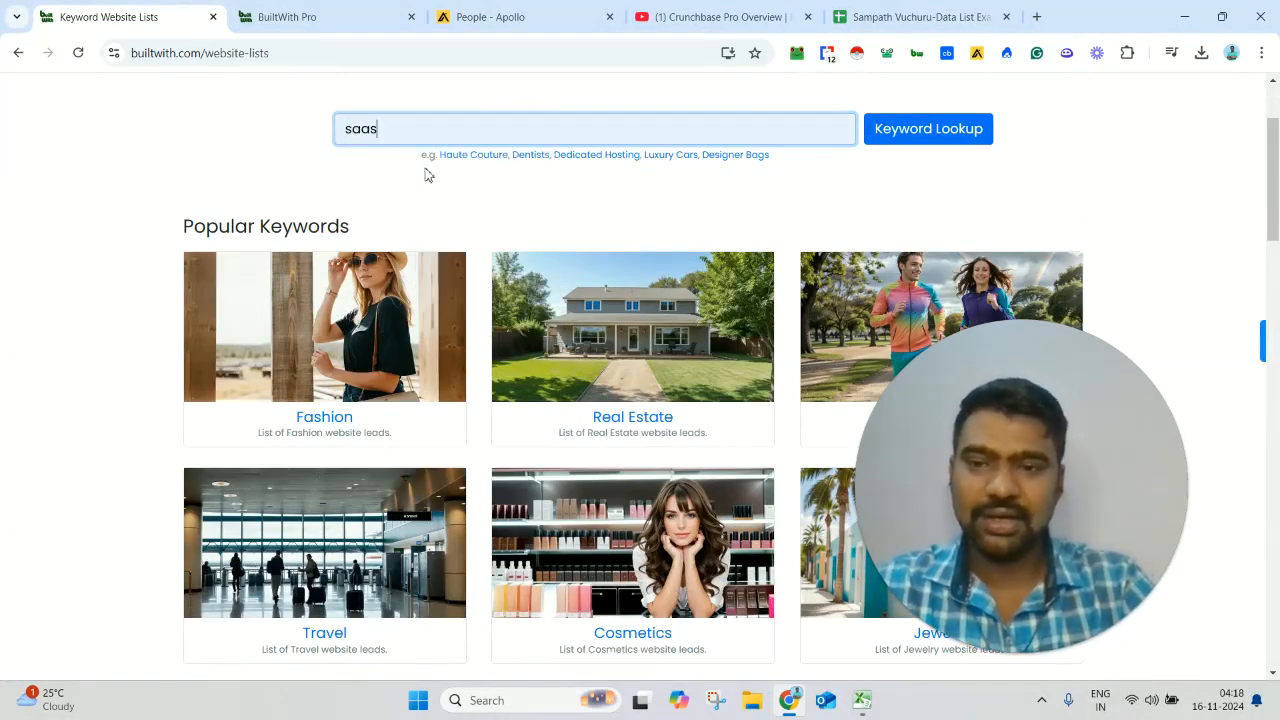
double_click(348, 128)
click(946, 124)
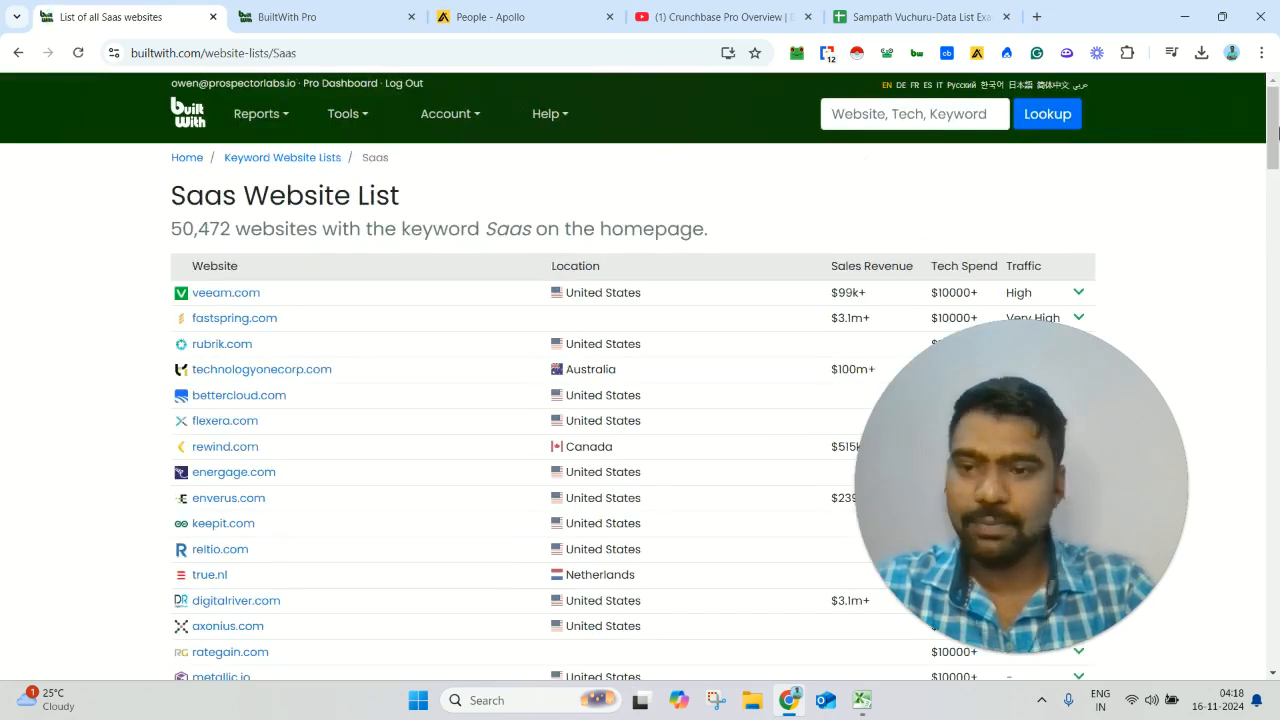
- Examine the Saas Website List heading and the number of websites matching the keyword
scroll(1278, 133, down, 1)
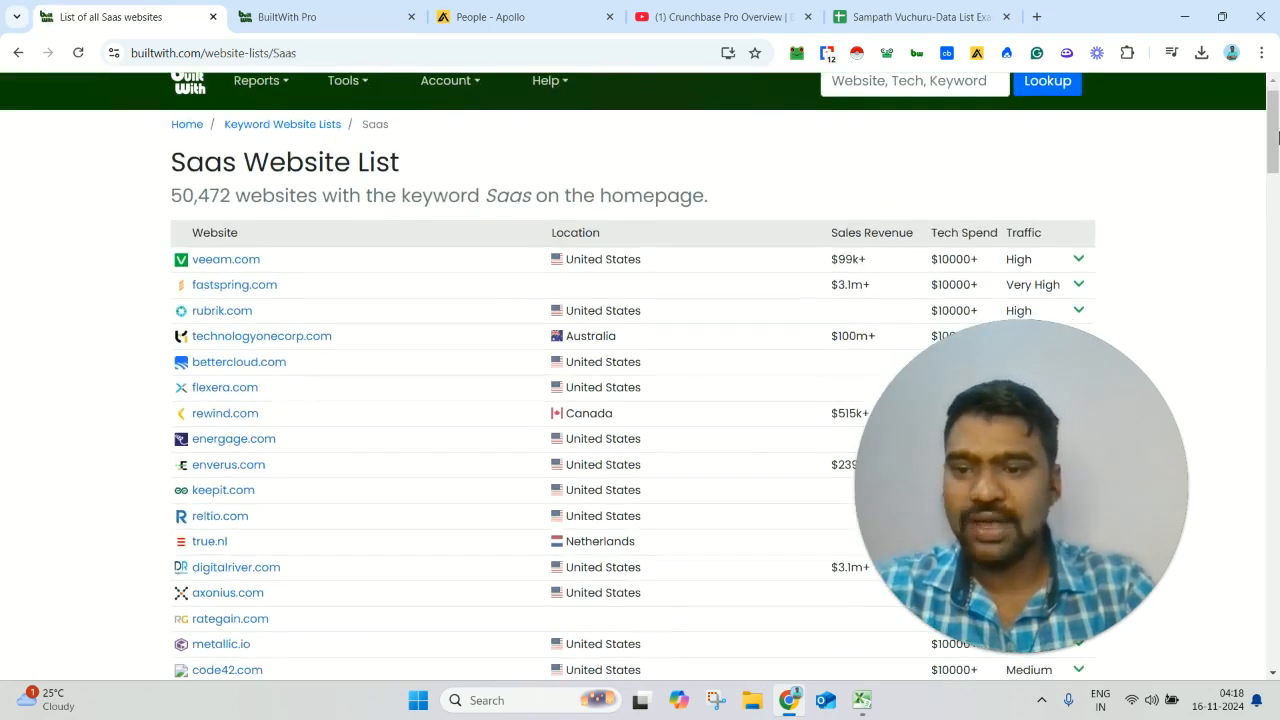
triple_click(236, 170)
triple_click(238, 195)
drag(238, 195, 224, 170)
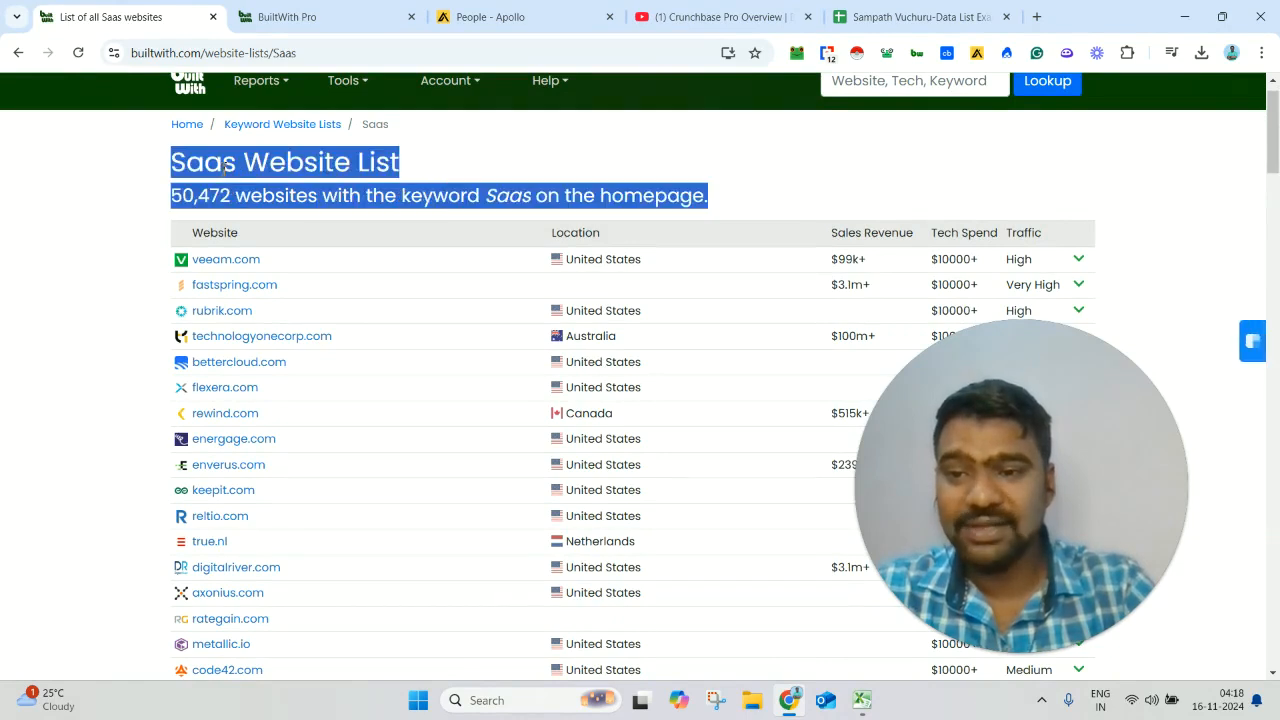
click(434, 166)
double_click(197, 192)
triple_click(341, 192)
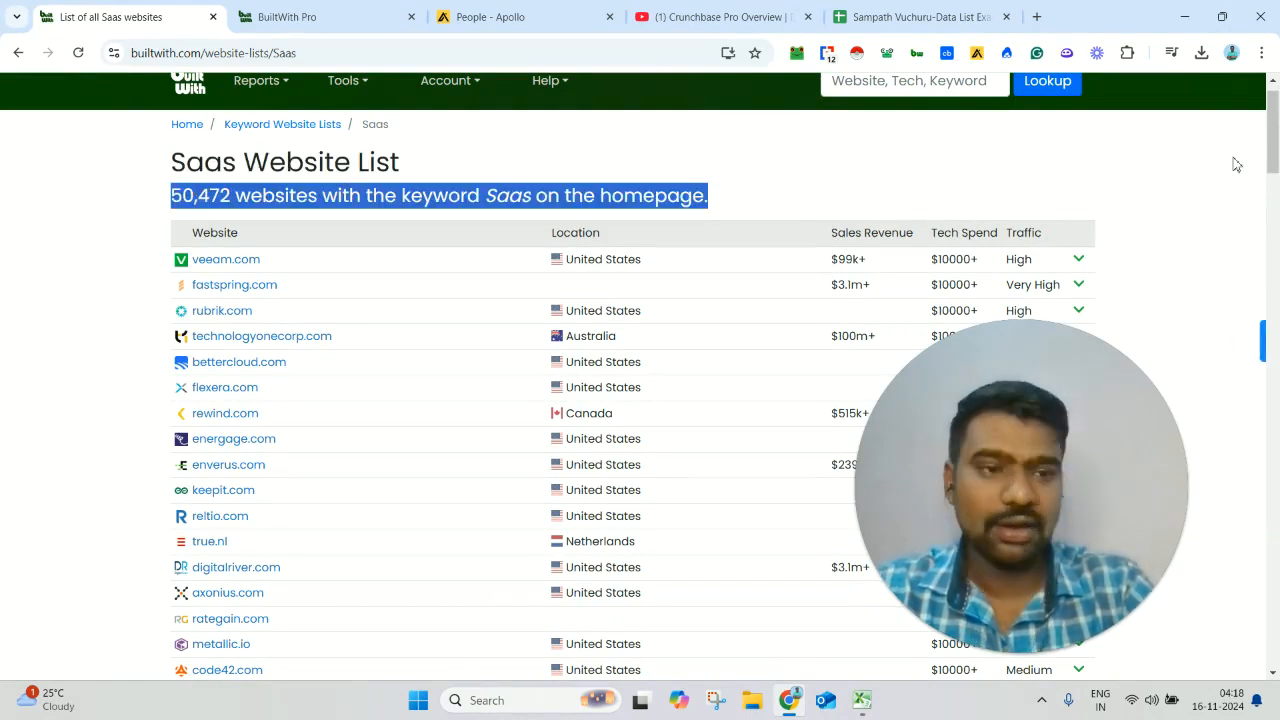
- Create the suggested report of Saas websites in the United States and open its All Saas Sites lead list
drag(1274, 138, 1276, 363)
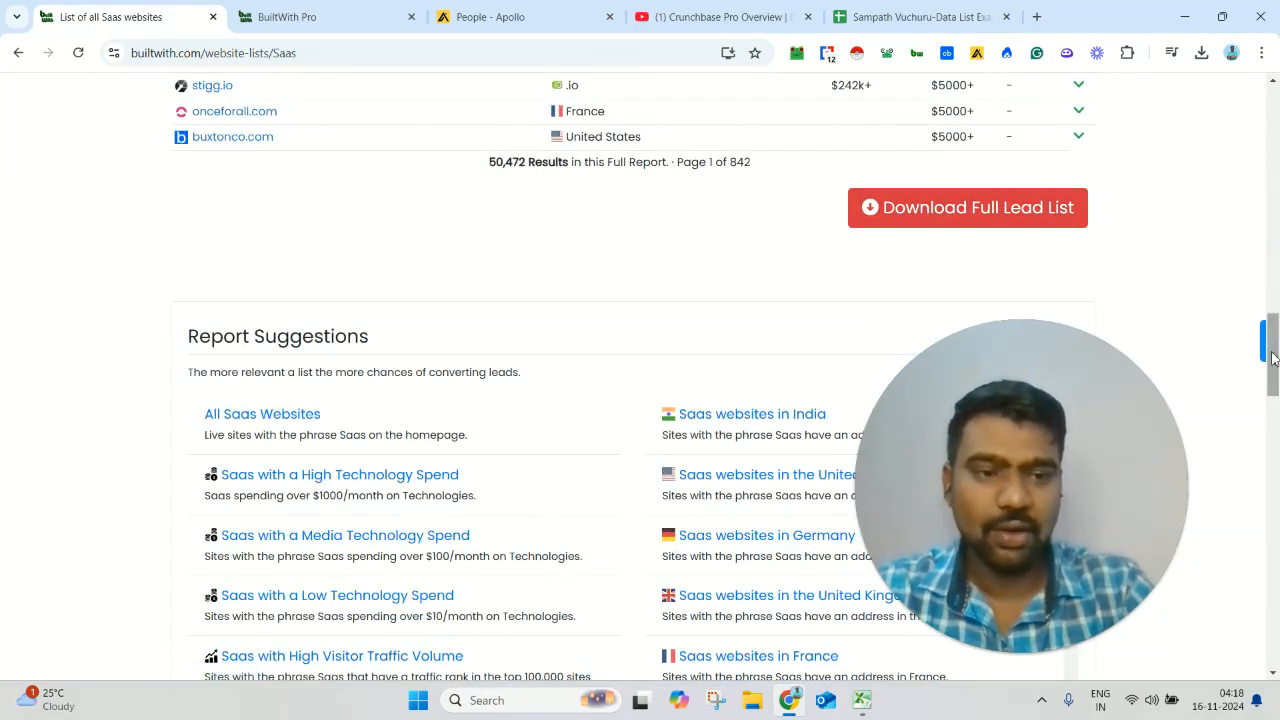
scroll(815, 240, down, 3)
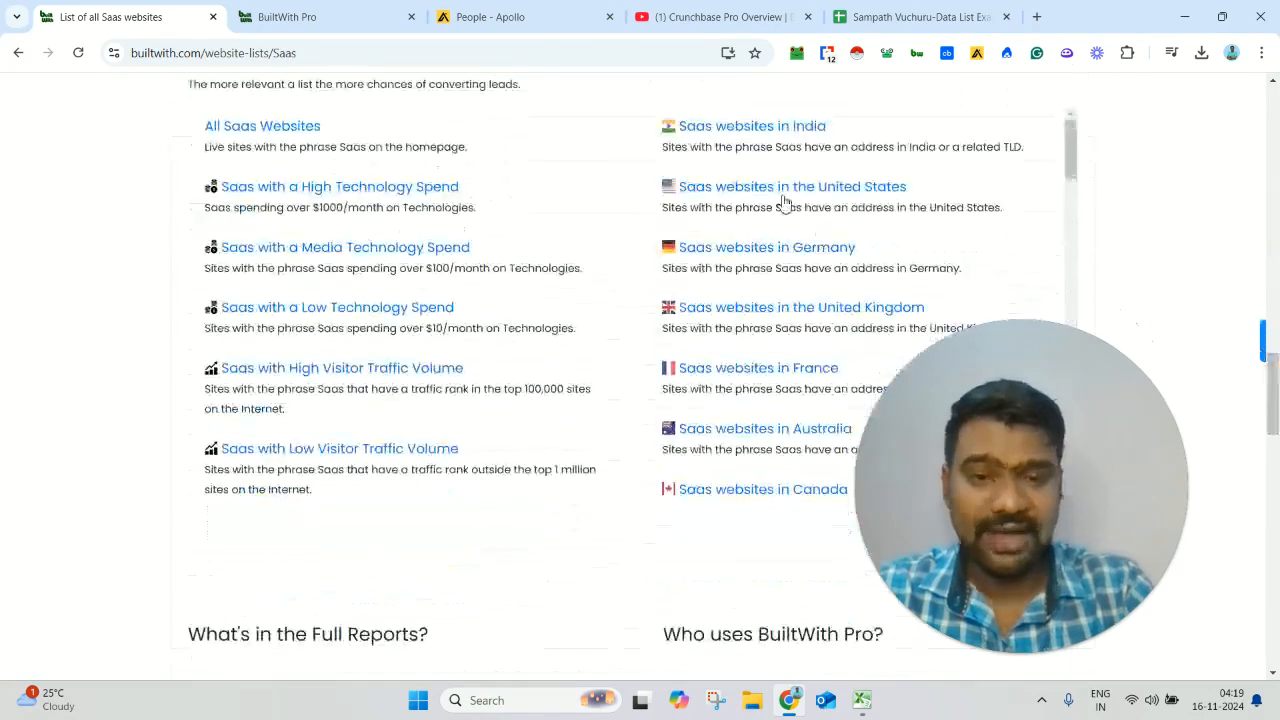
click(850, 190)
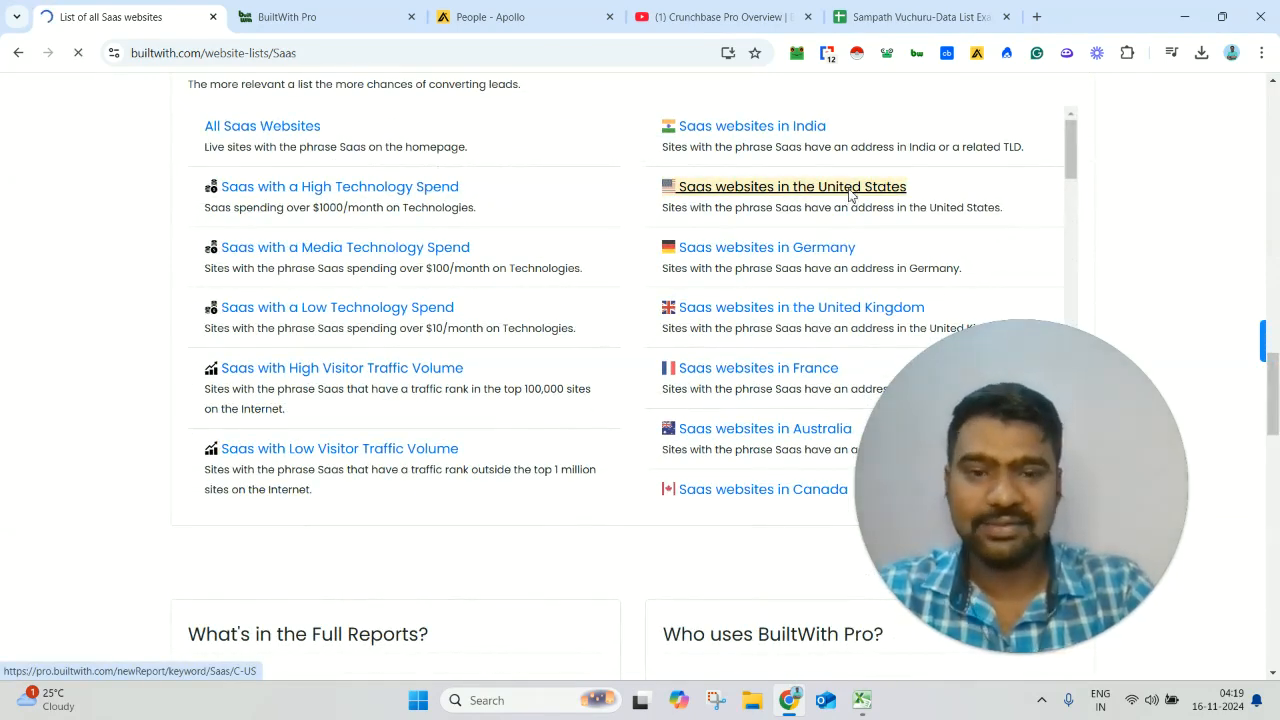
scroll(583, 236, down, 3)
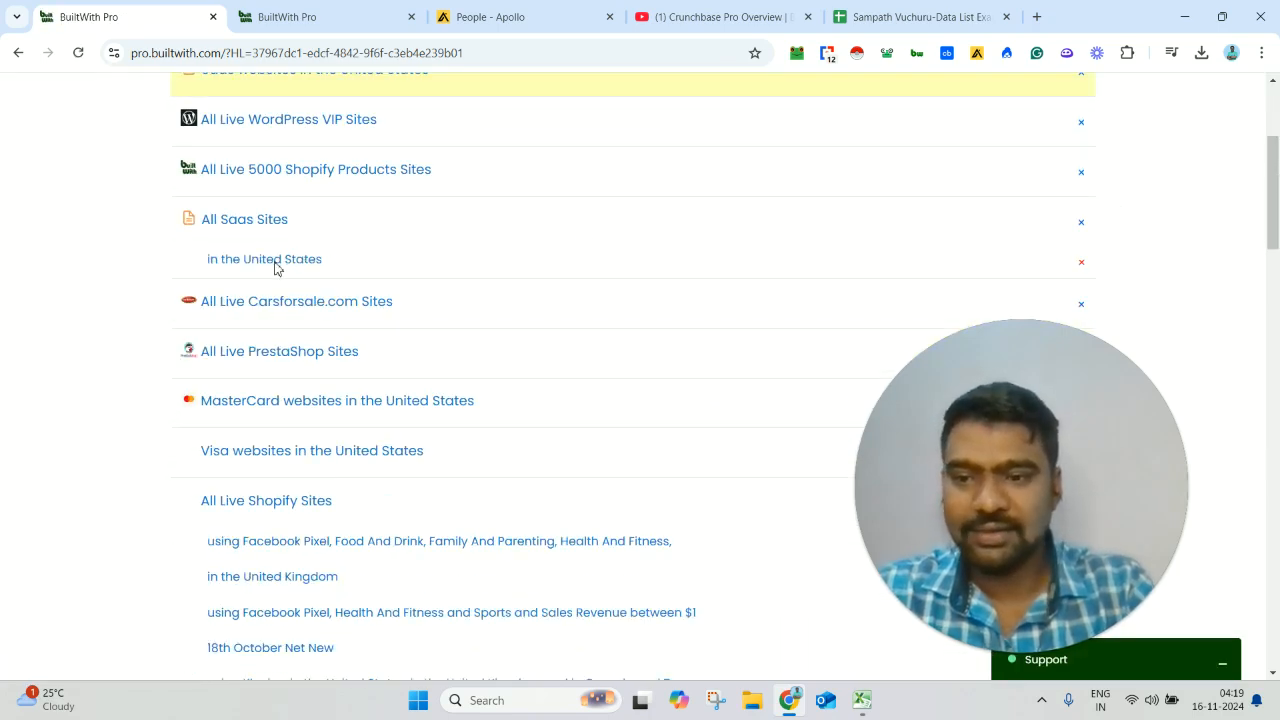
click(285, 263)
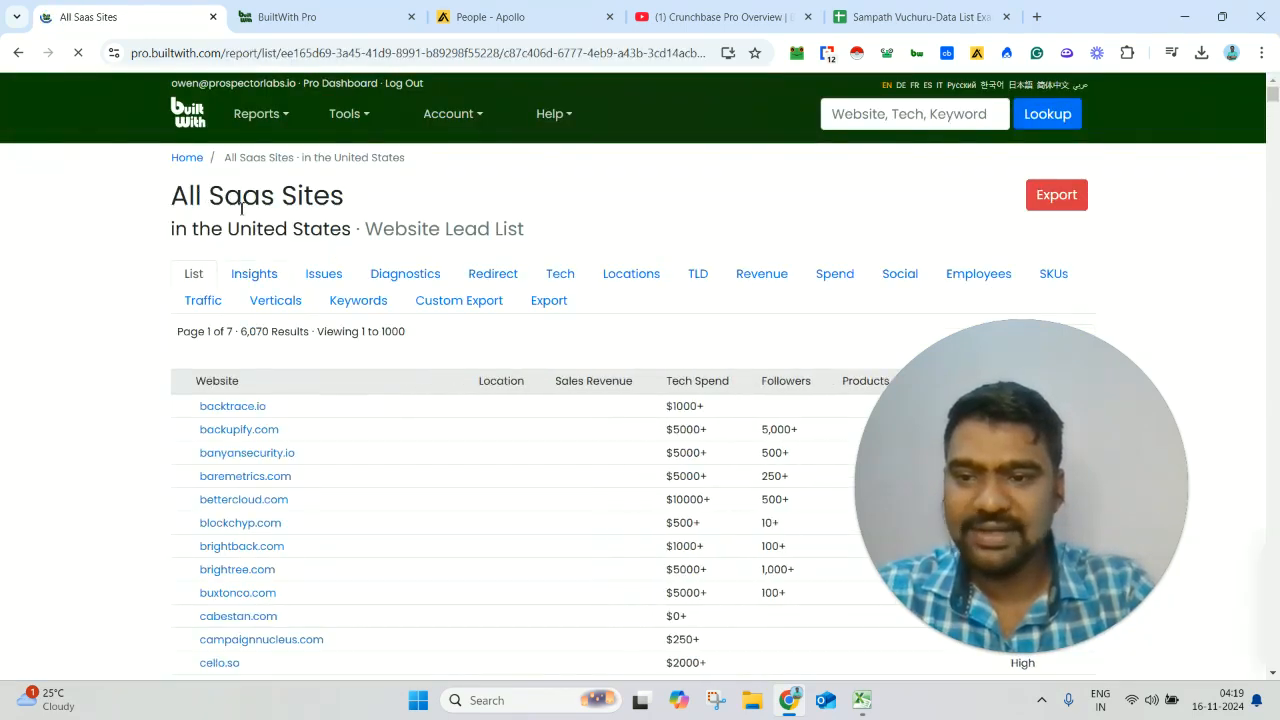
drag(197, 196, 291, 229)
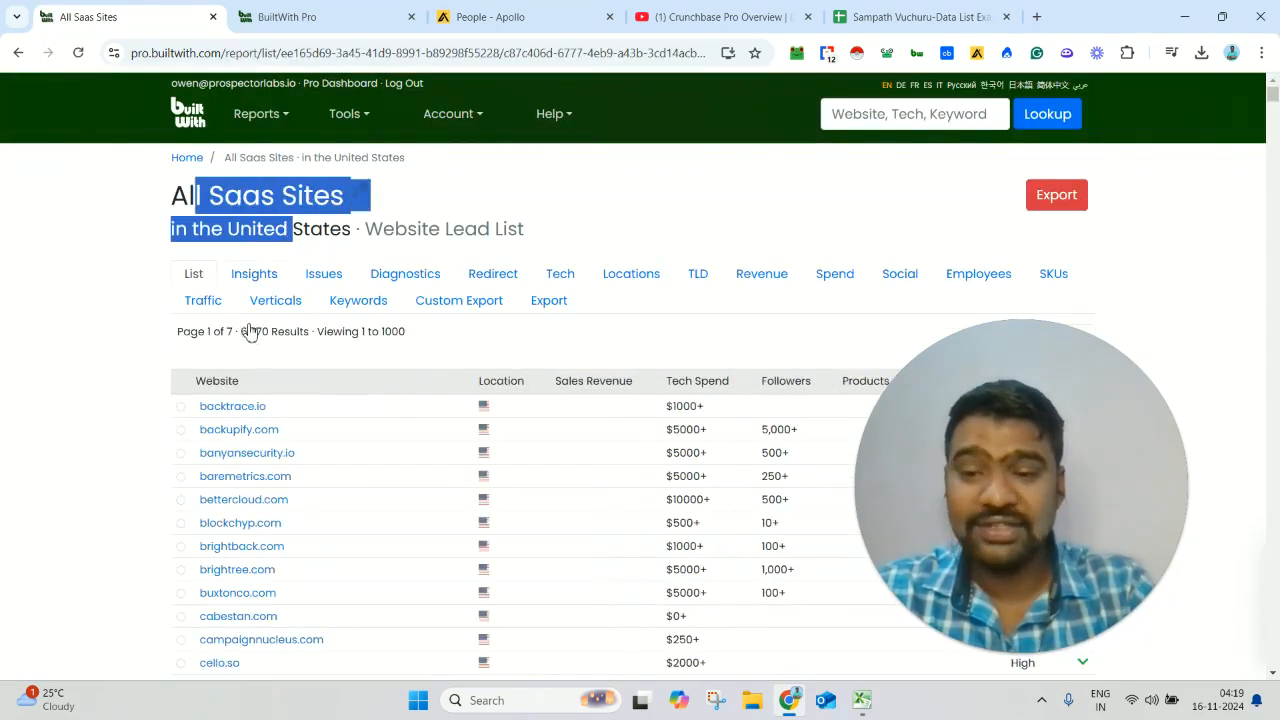
- Open the export page of the All Saas Sites list and download the finished custom report as CSV
click(1049, 205)
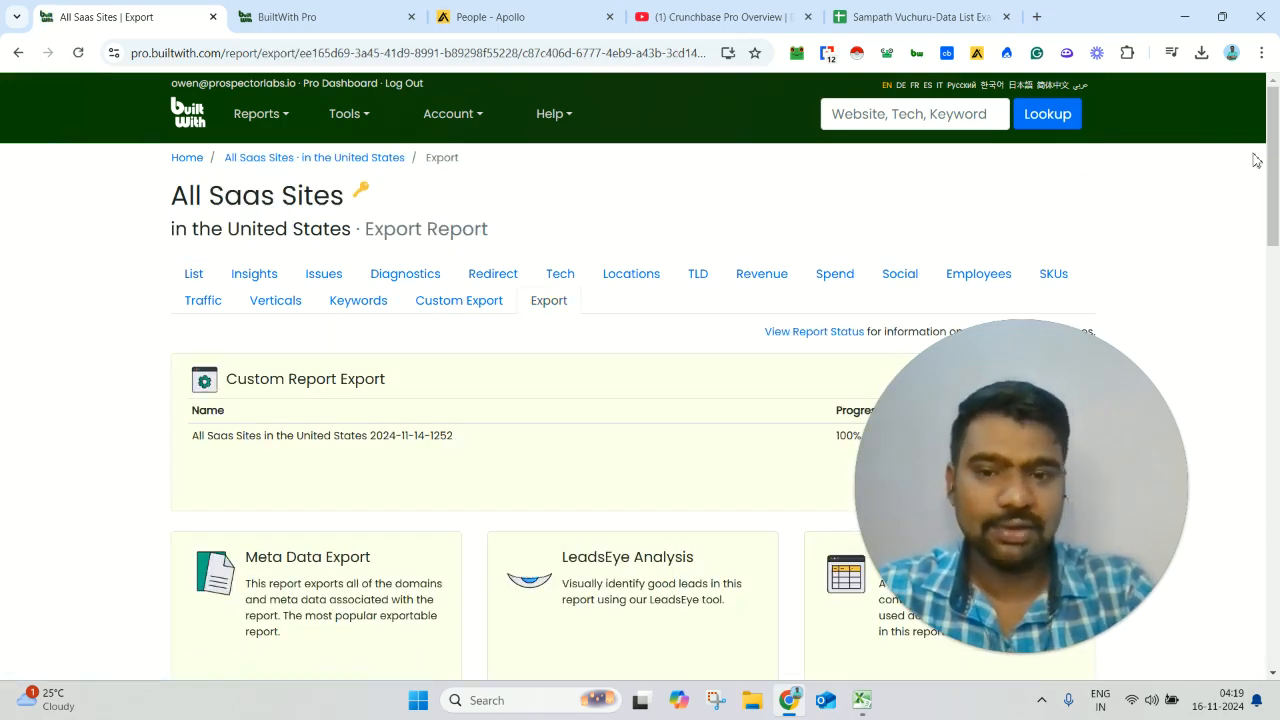
drag(1277, 130, 1277, 197)
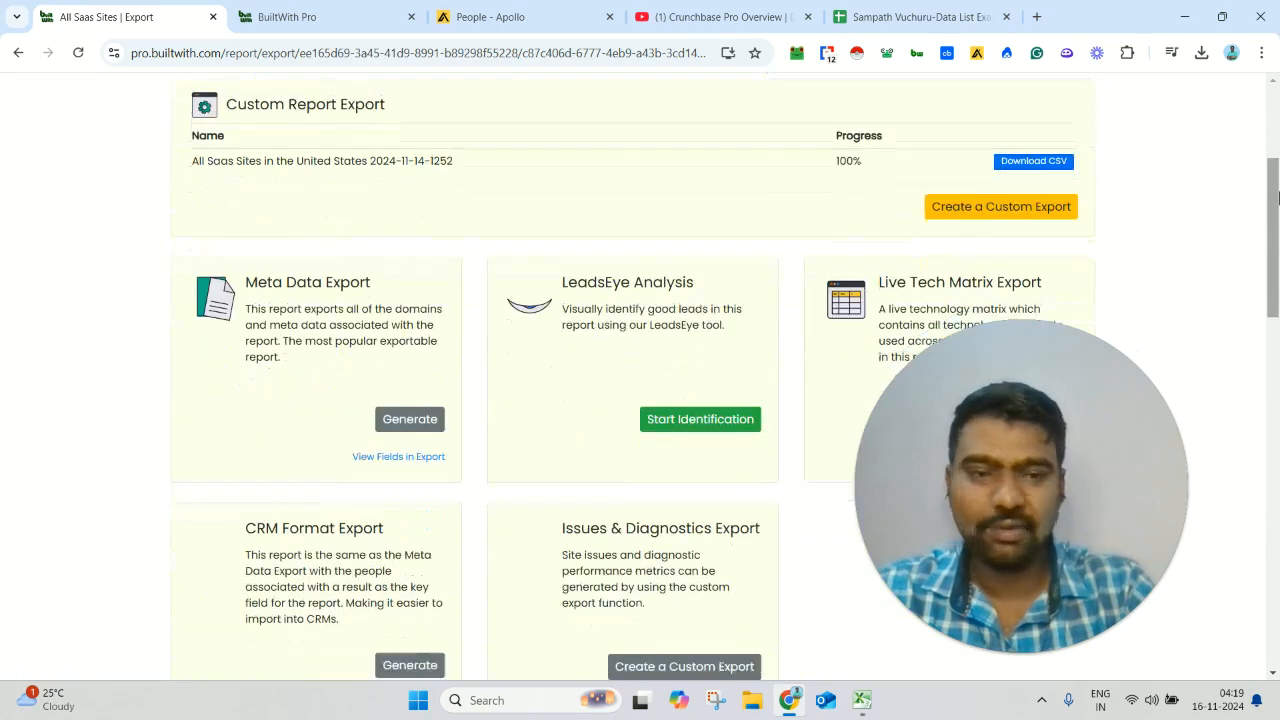
click(1066, 166)
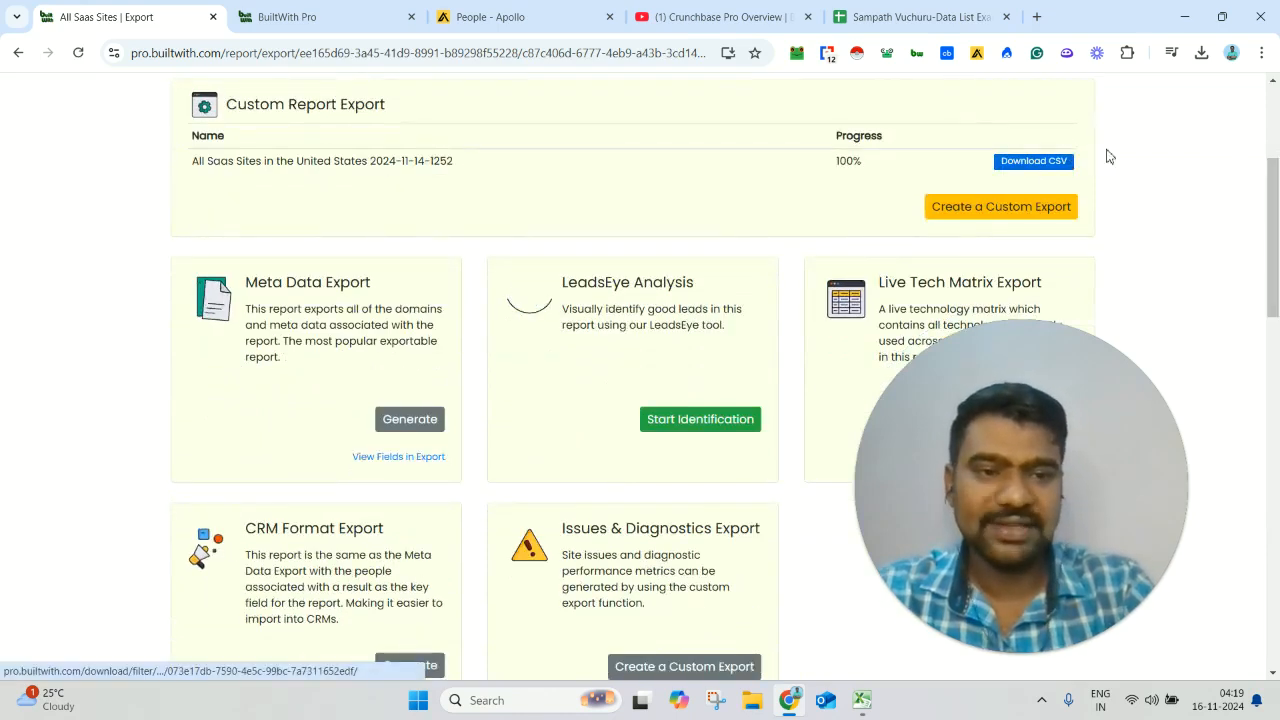
scroll(780, 580, down, 1)
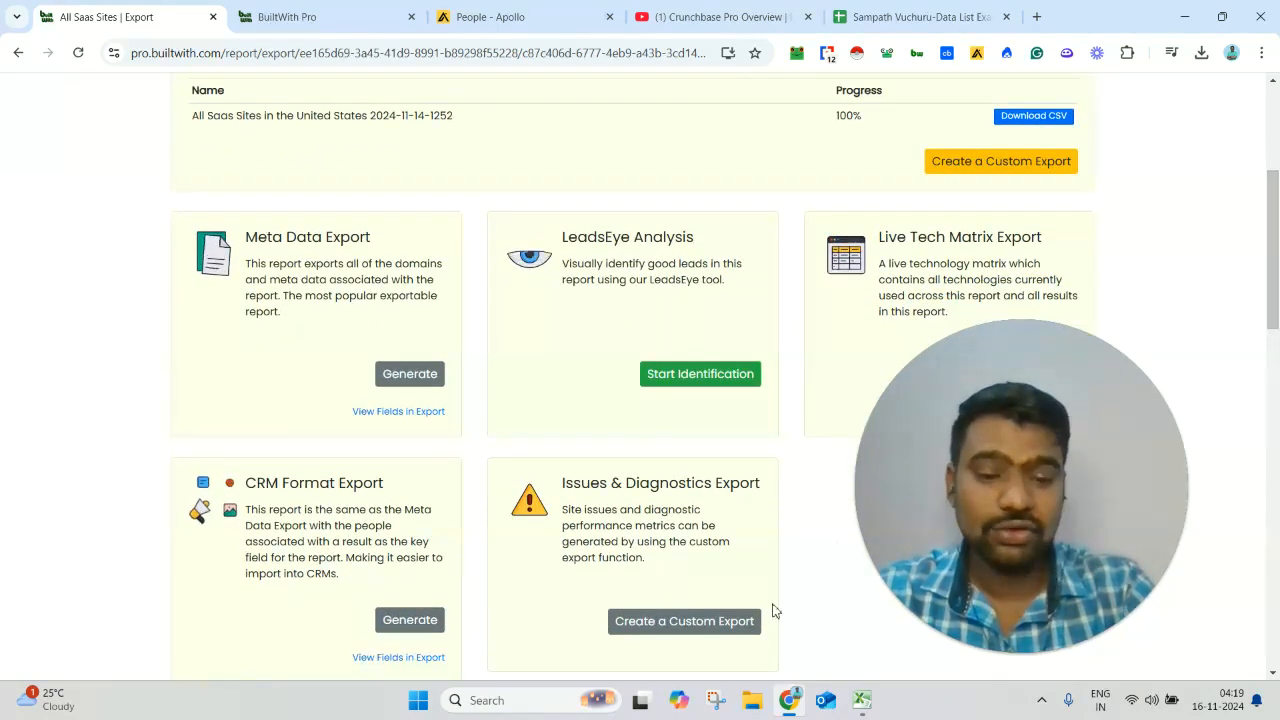
- Switch to Excel and bring up the All-Saas-Sites-in-the-United-States file at the first columns of row 7
mouse_move(862, 700)
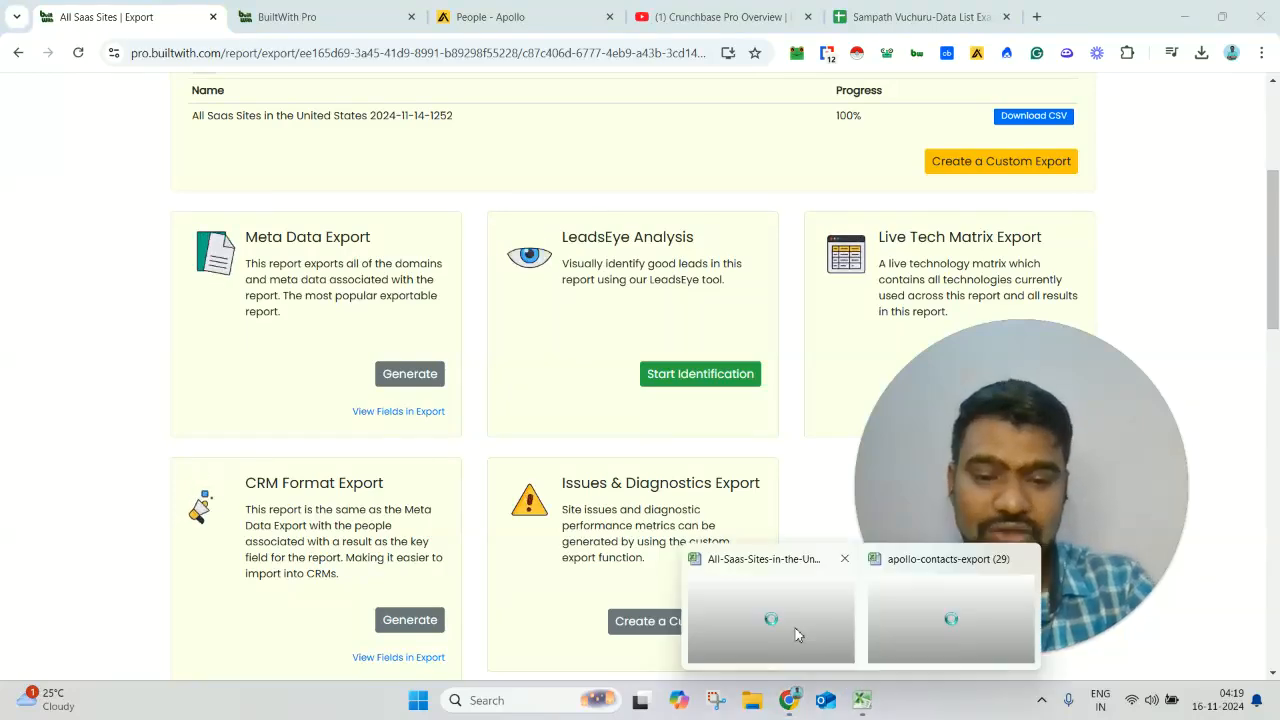
click(766, 629)
click(390, 306)
key(Left)
key(Left)
key(Left)
key(Left)
key(Left)
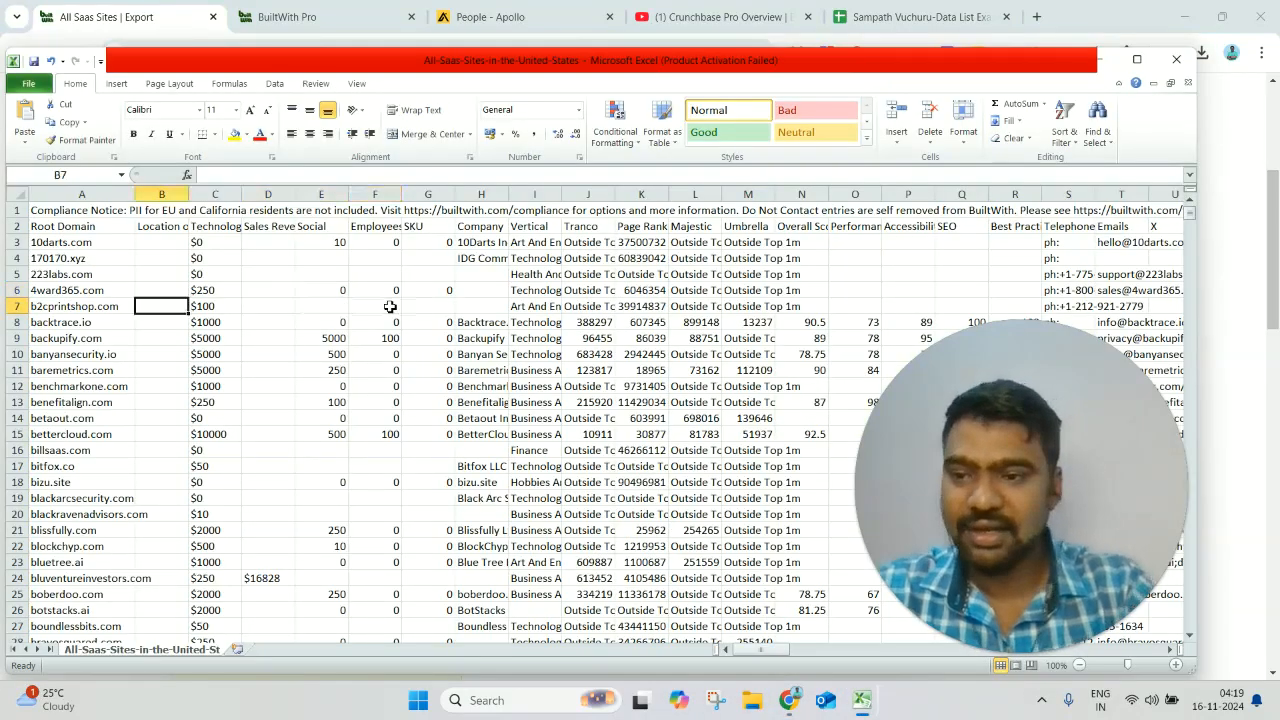
- Examine the exported company columns, from employees and vertical through contact, location and financial data
key(Right)
key(Right)
key(Right)
key(Right)
key(Right)
key(Right)
key(Right)
key(Right)
key(Right)
key(Right)
key(Right)
key(Right)
key(Right)
key(Right)
key(Left)
key(Left)
key(Left)
key(Left)
key(Right)
key(Right)
key(Right)
key(Right)
key(Right)
key(Right)
key(Right)
key(Right)
key(Right)
key(Right)
key(Right)
key(Right)
key(Right)
key(Right)
key(Right)
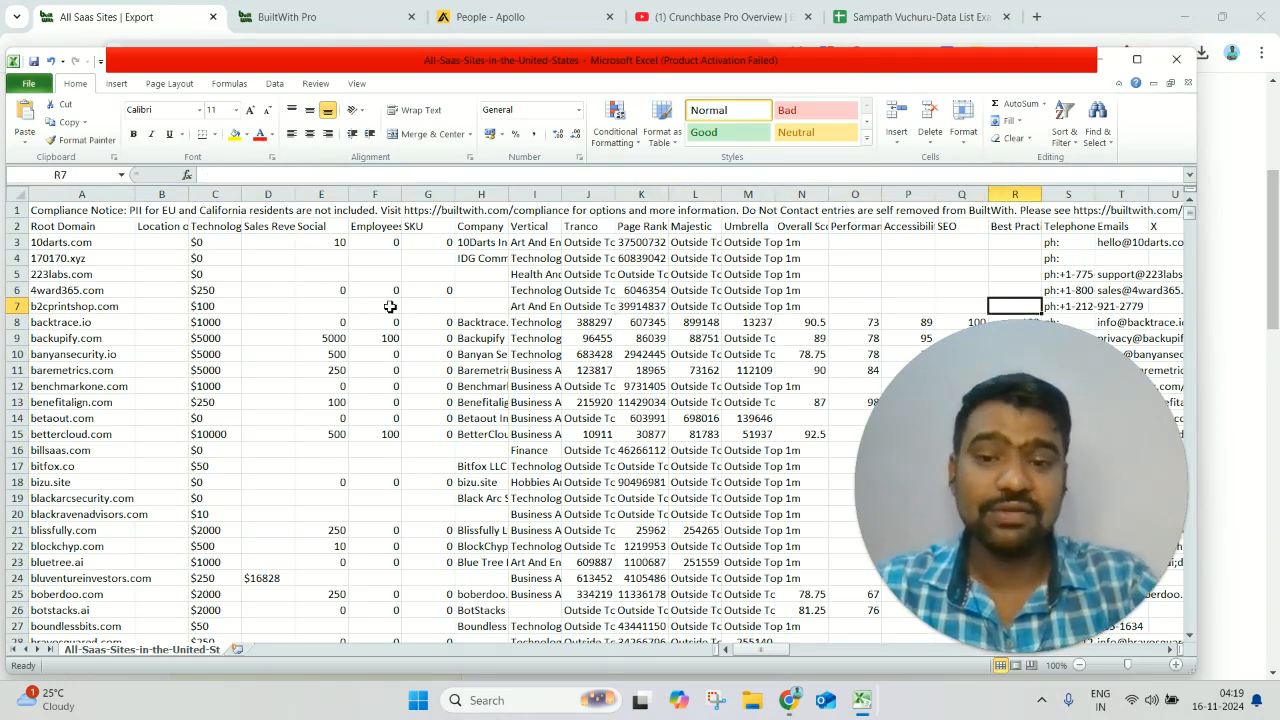
key(Right)
key(Right)
key(Right)
key(Right)
key(Right)
key(Right)
key(Right)
key(Right)
key(Right)
key(Right)
key(Right)
key(Right)
key(Right)
key(Right)
key(Right)
key(Right)
key(Right)
key(Right)
key(Right)
key(Right)
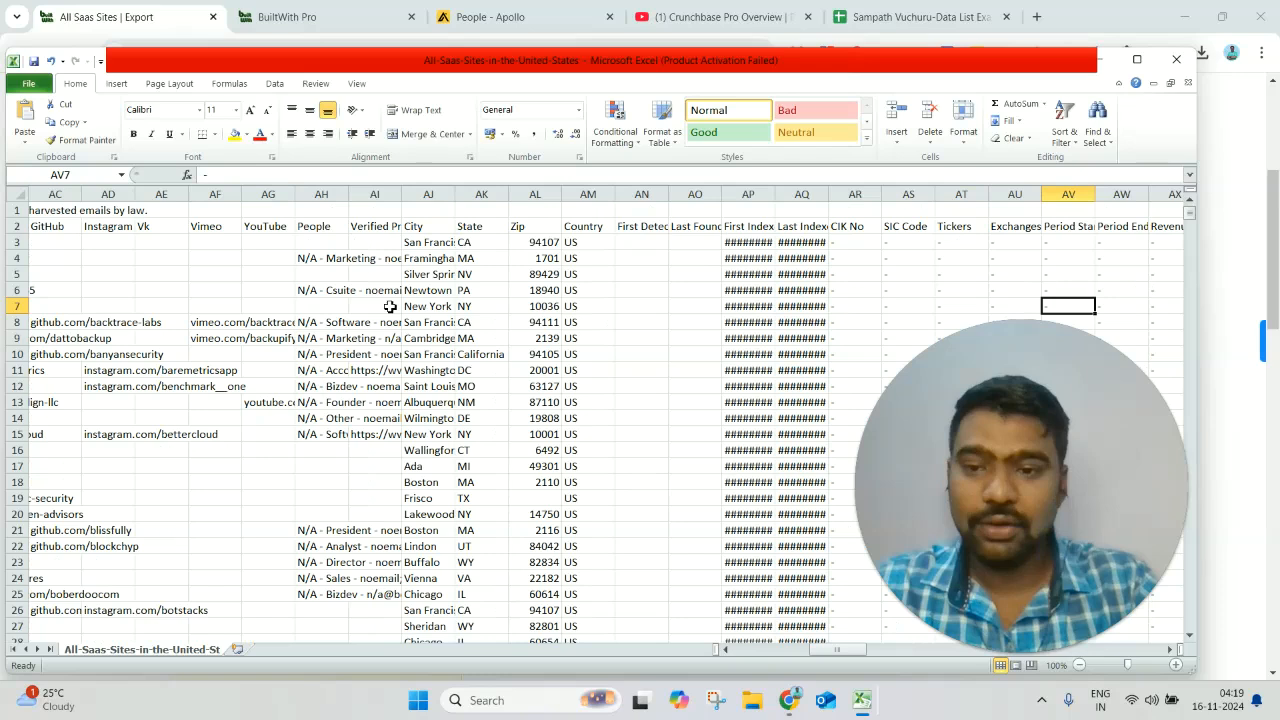
key(Left)
key(Left)
key(Left)
key(Left)
key(Left)
key(Left)
key(Left)
key(Left)
key(Left)
key(Left)
key(Left)
key(Left)
key(Left)
key(Left)
key(Right)
key(Right)
key(Right)
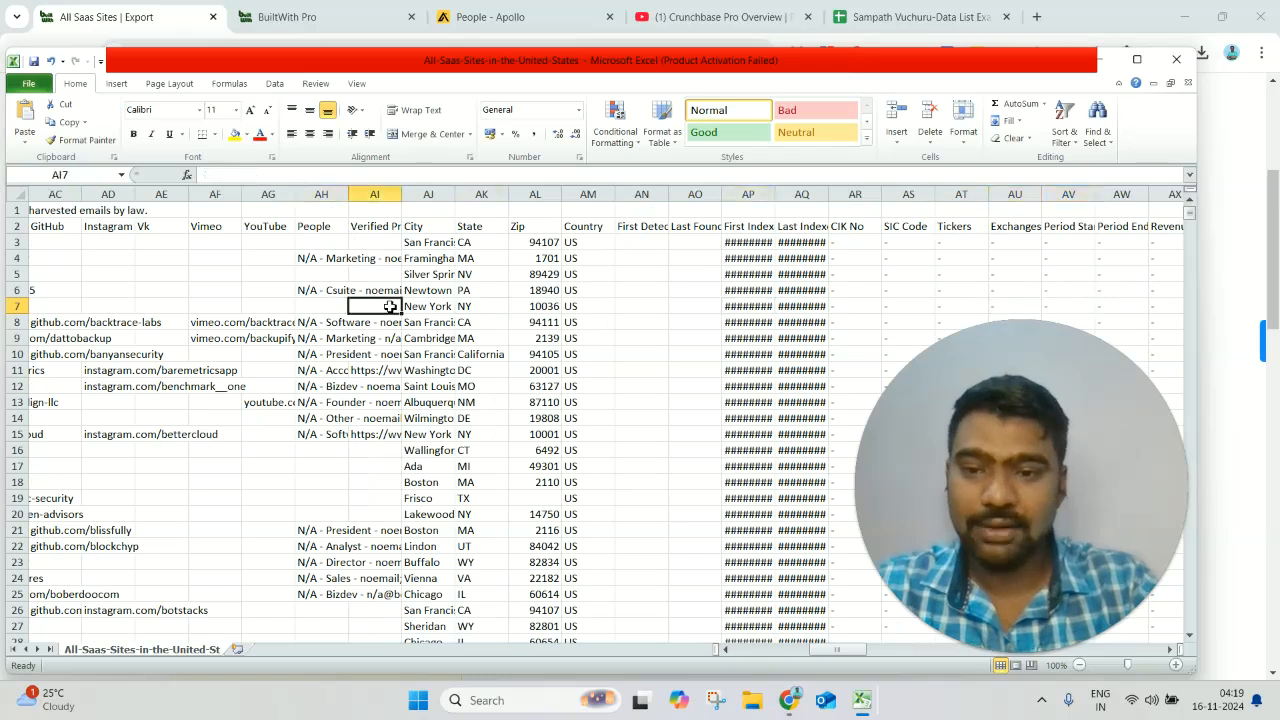
key(Right)
key(Right)
key(Right)
key(Right)
key(Right)
key(Right)
key(Right)
key(Right)
key(Right)
key(Right)
key(Right)
key(Right)
key(Right)
key(Right)
key(Right)
key(Right)
key(Right)
key(Right)
key(Right)
key(Right)
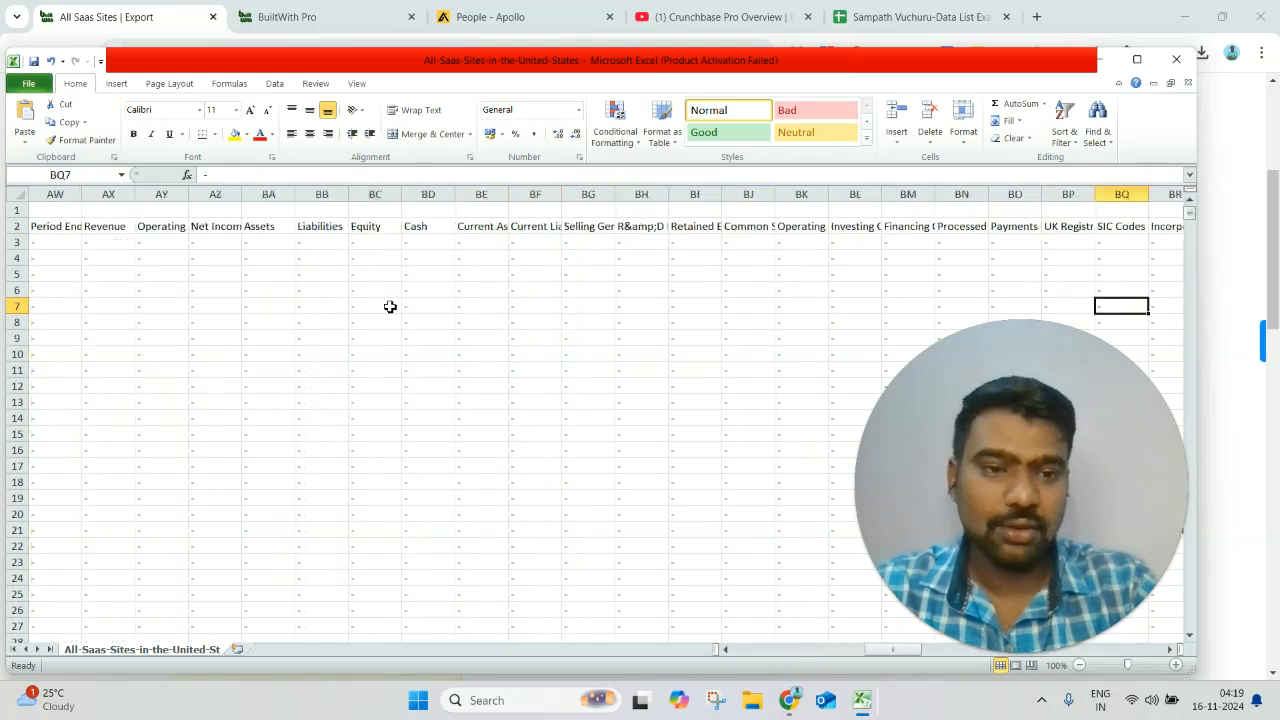
key(Right)
key(Right)
key(Right)
key(Right)
key(Right)
key(Right)
key(Right)
key(Right)
key(Right)
key(Right)
key(Right)
key(Right)
key(Right)
key(Right)
key(Right)
key(Right)
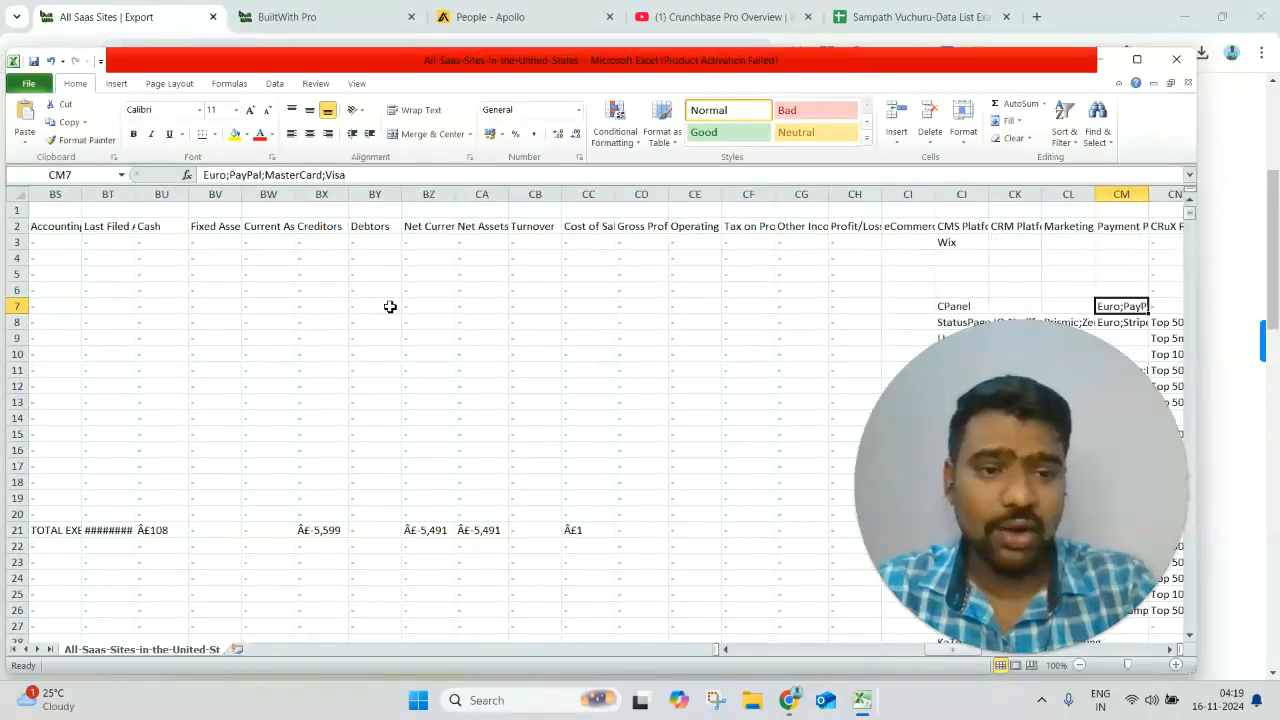
- Examine the CMS, CRM, marketing, payment and hosting columns, and return to cell A1
key(Up)
key(Up)
key(Up)
key(Up)
key(Up)
key(Up)
key(Left)
key(Left)
key(Left)
key(Left)
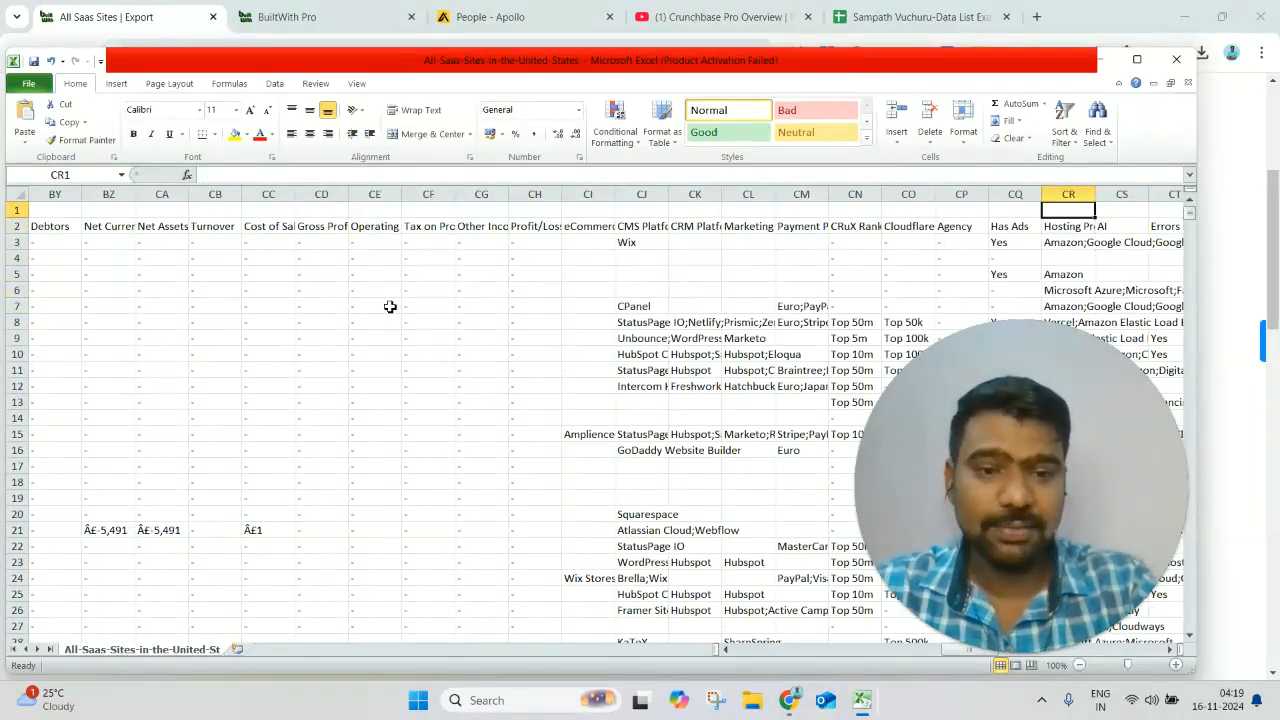
key(Left)
key(Left)
key(Left)
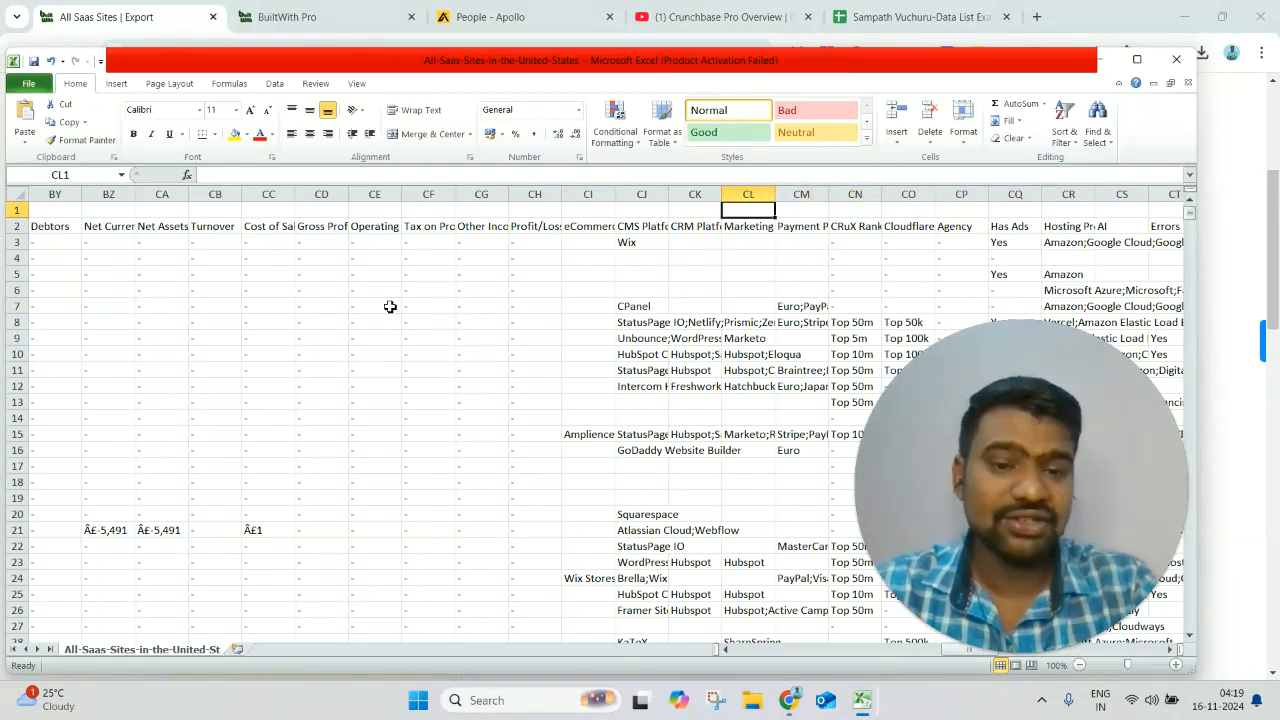
key(Left)
key(Left)
key(Left)
key(Left)
key(Left)
key(Left)
key(Left)
key(Left)
key(Left)
key(Left)
key(Left)
key(Left)
key(Left)
key(Left)
key(Left)
key(Left)
key(Left)
key(Left)
key(Left)
key(Left)
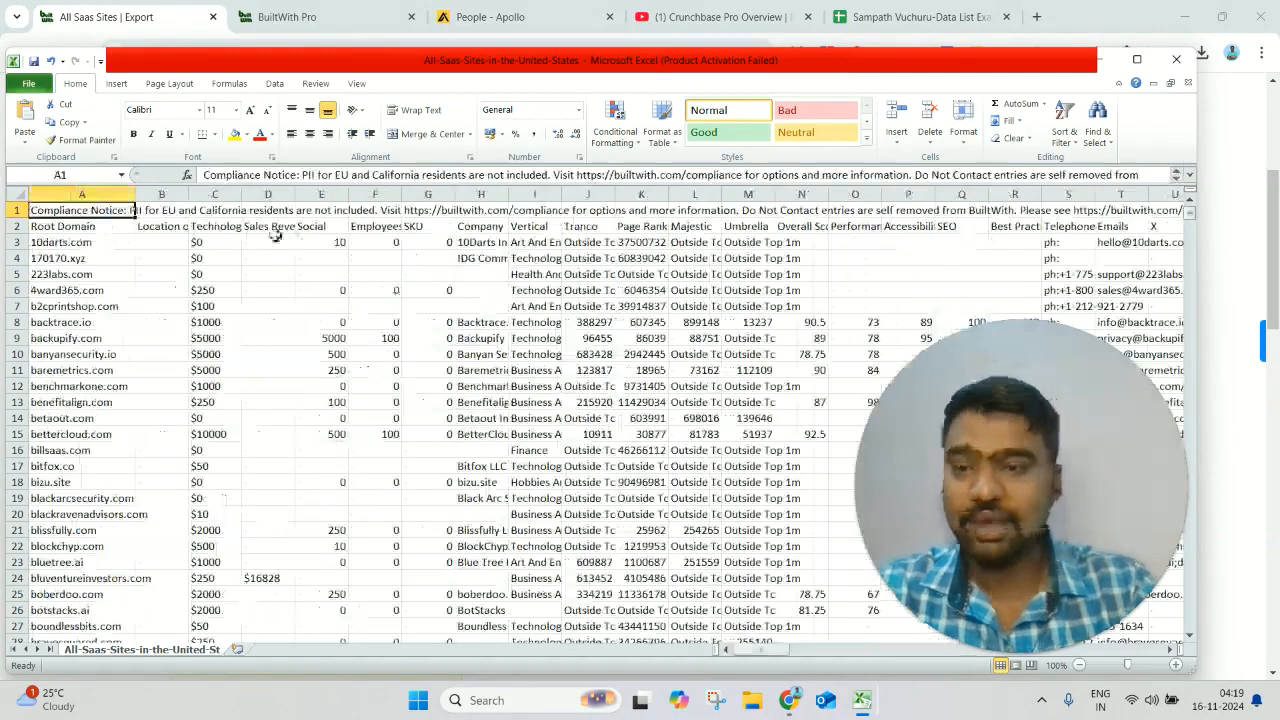
- Copy the whole Root Domain column of the exported Saas list
click(105, 192)
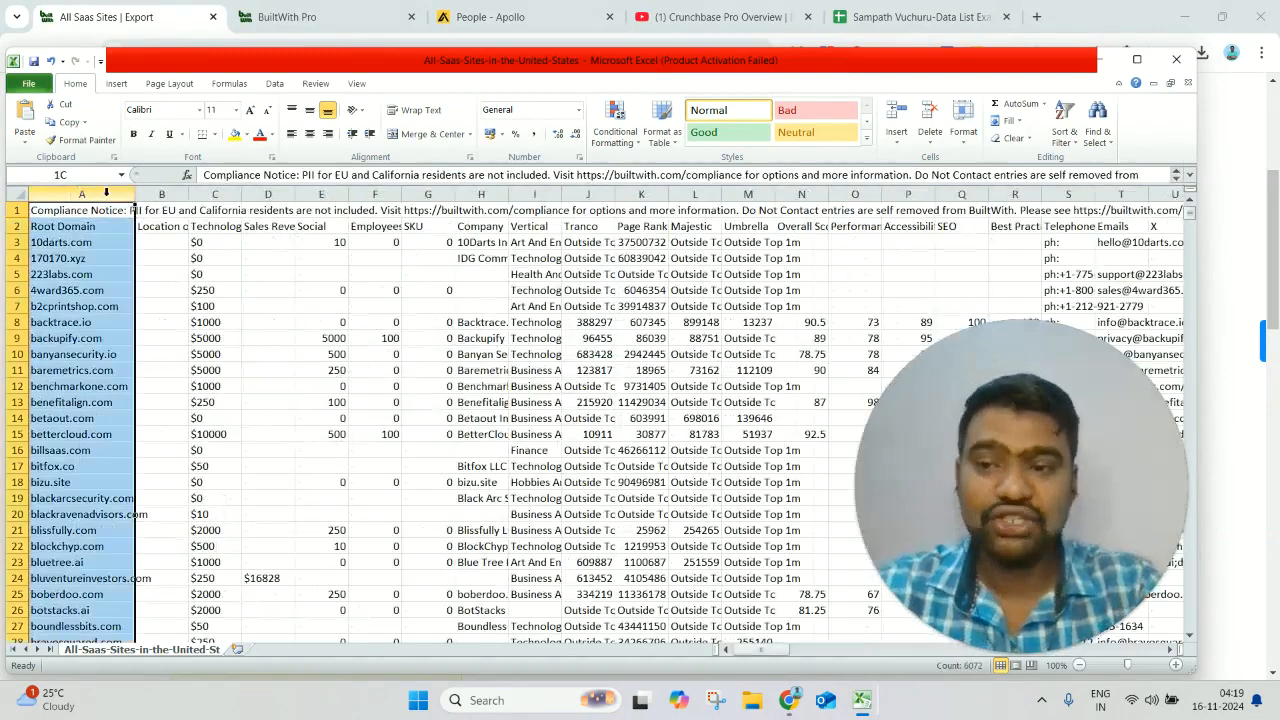
right_click(105, 192)
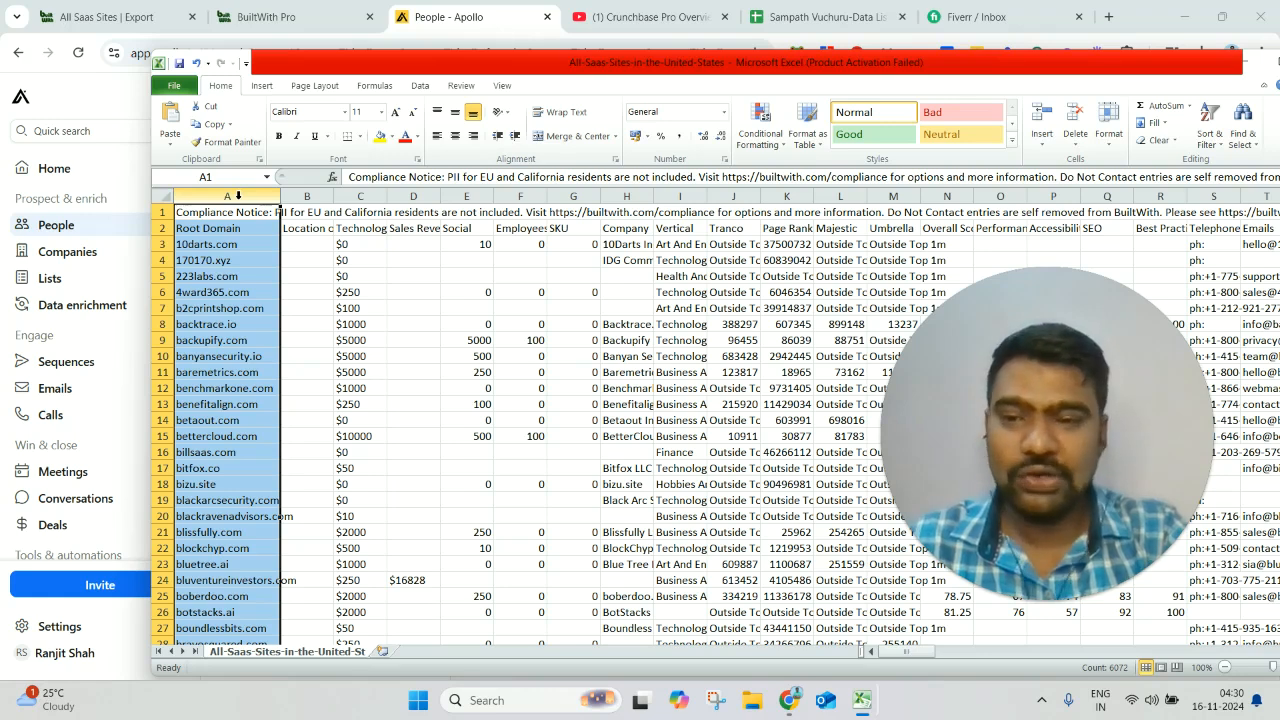
right_click(238, 196)
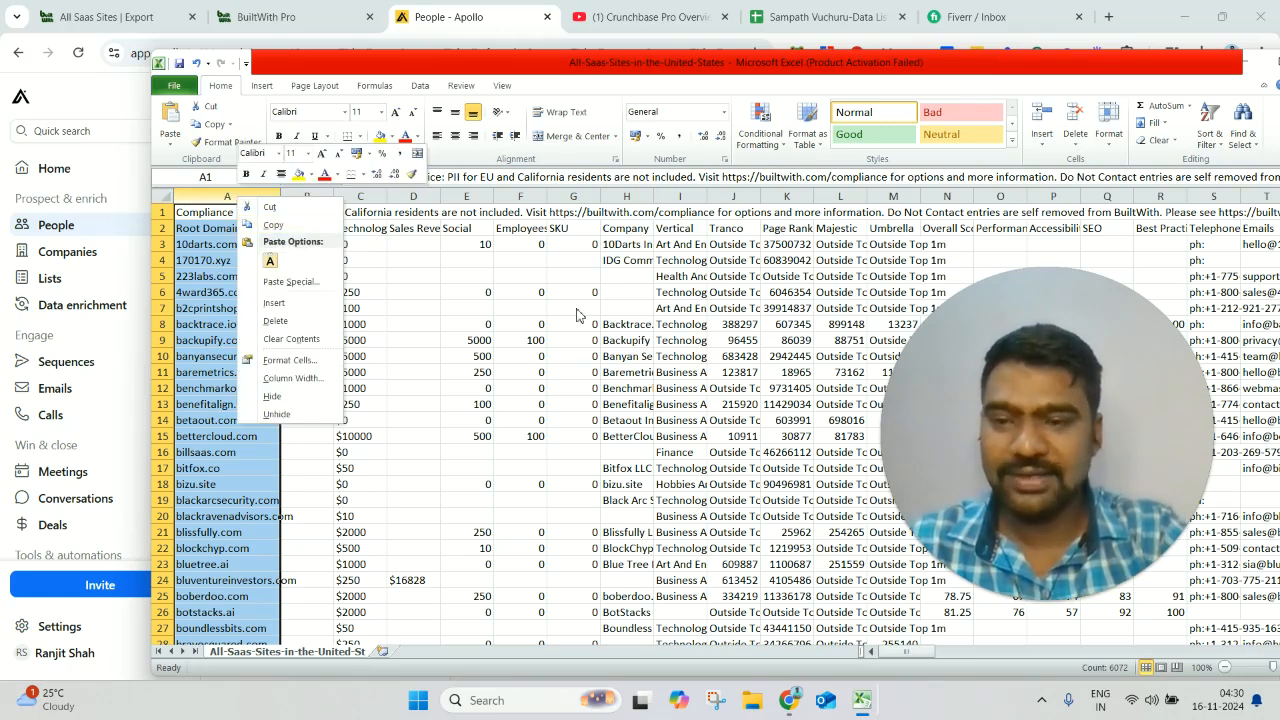
click(300, 225)
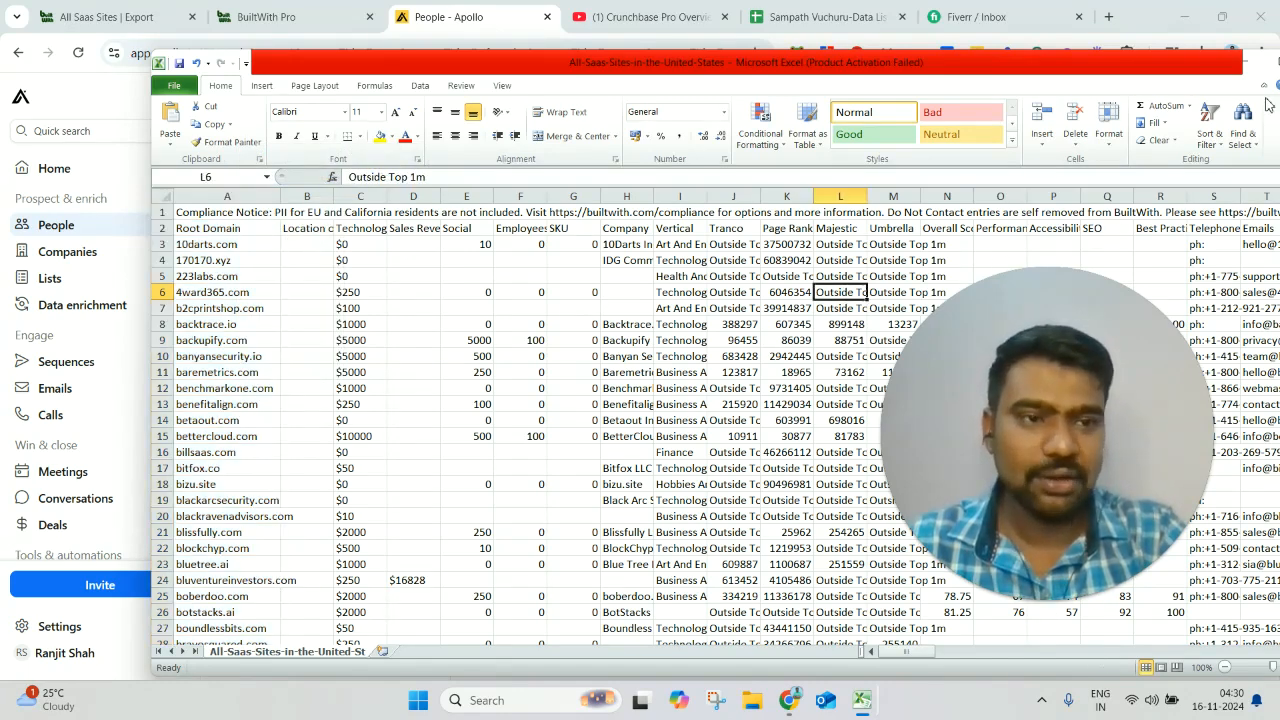
- Switch to Apollo's People search and review the job title, location and email status filters
click(1254, 66)
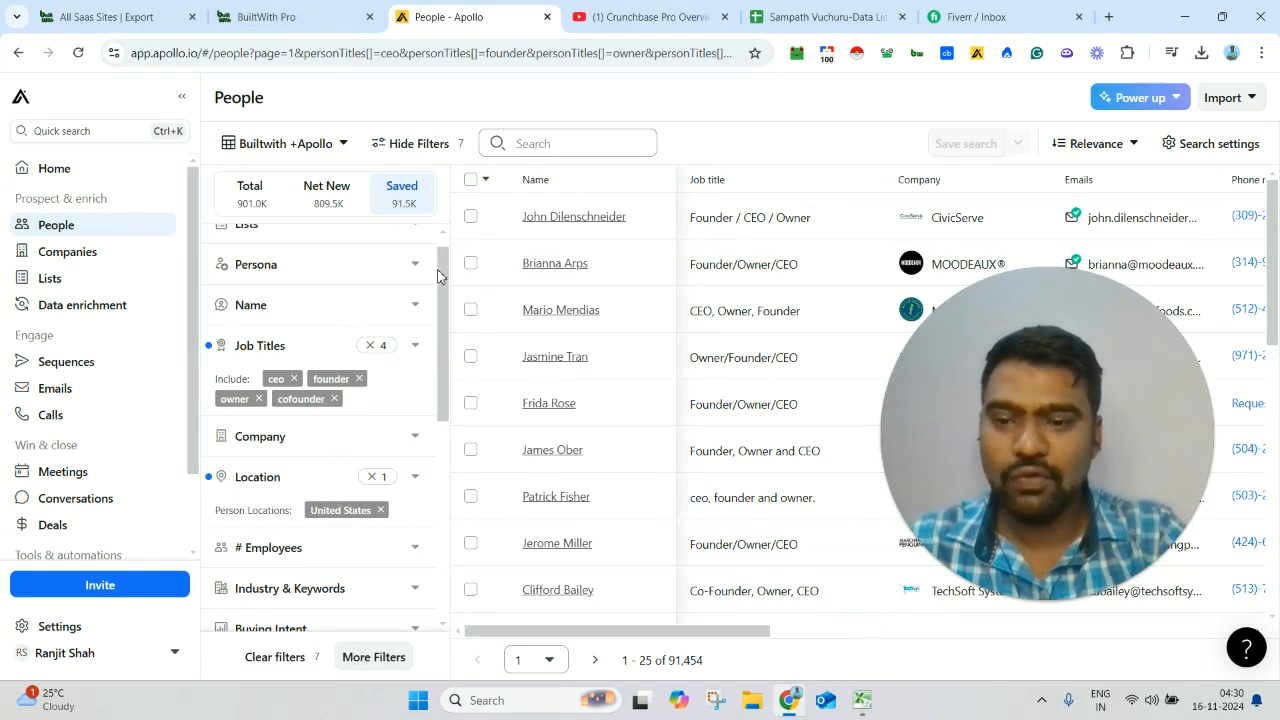
drag(438, 276, 438, 232)
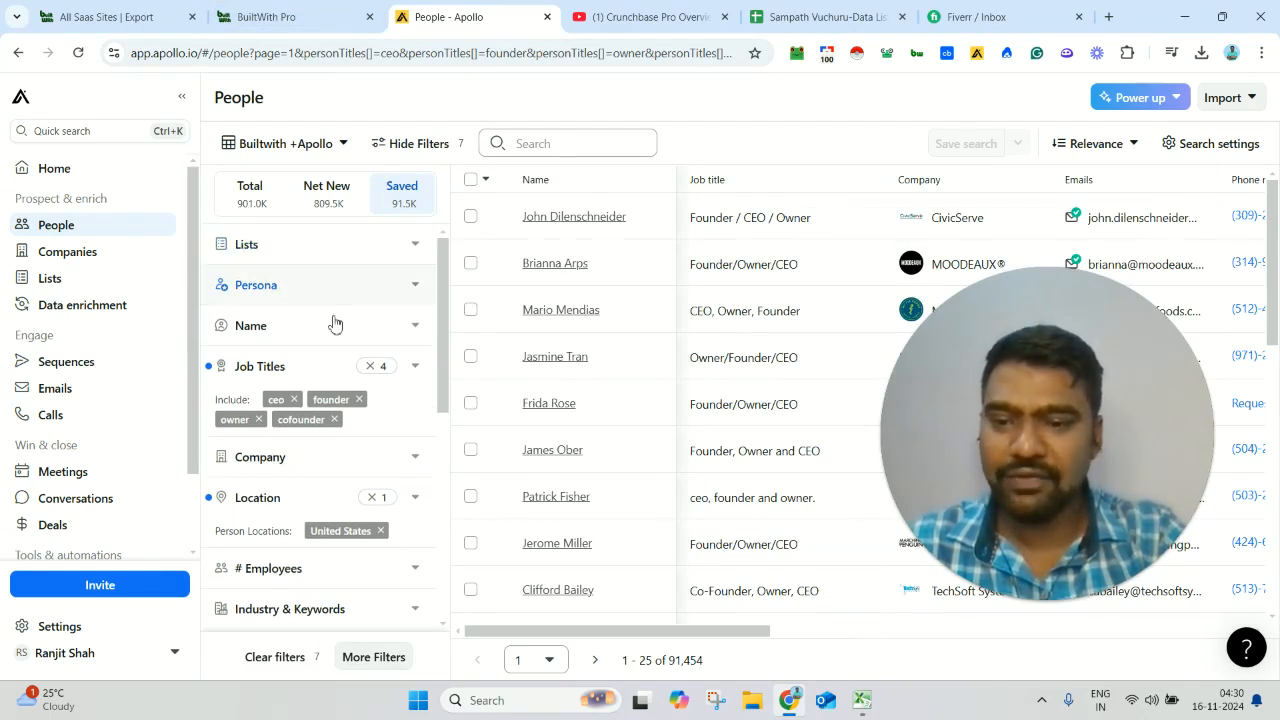
scroll(330, 345, down, 1)
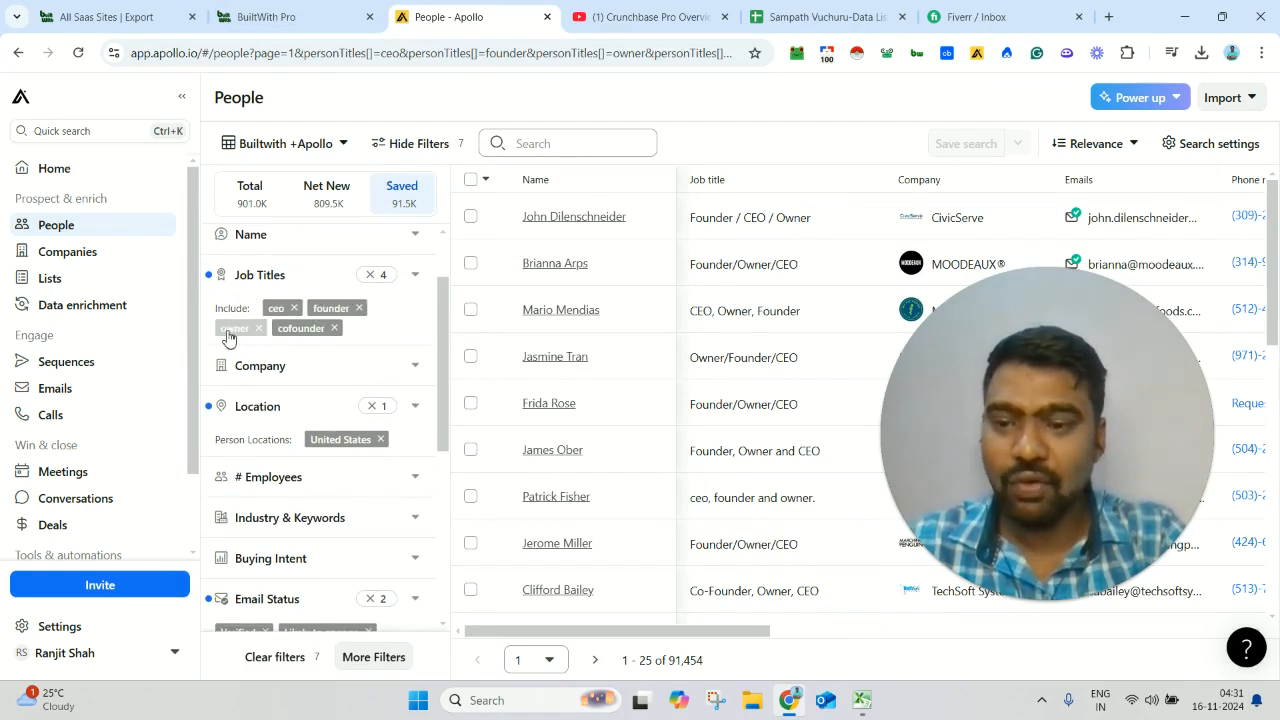
drag(440, 327, 443, 366)
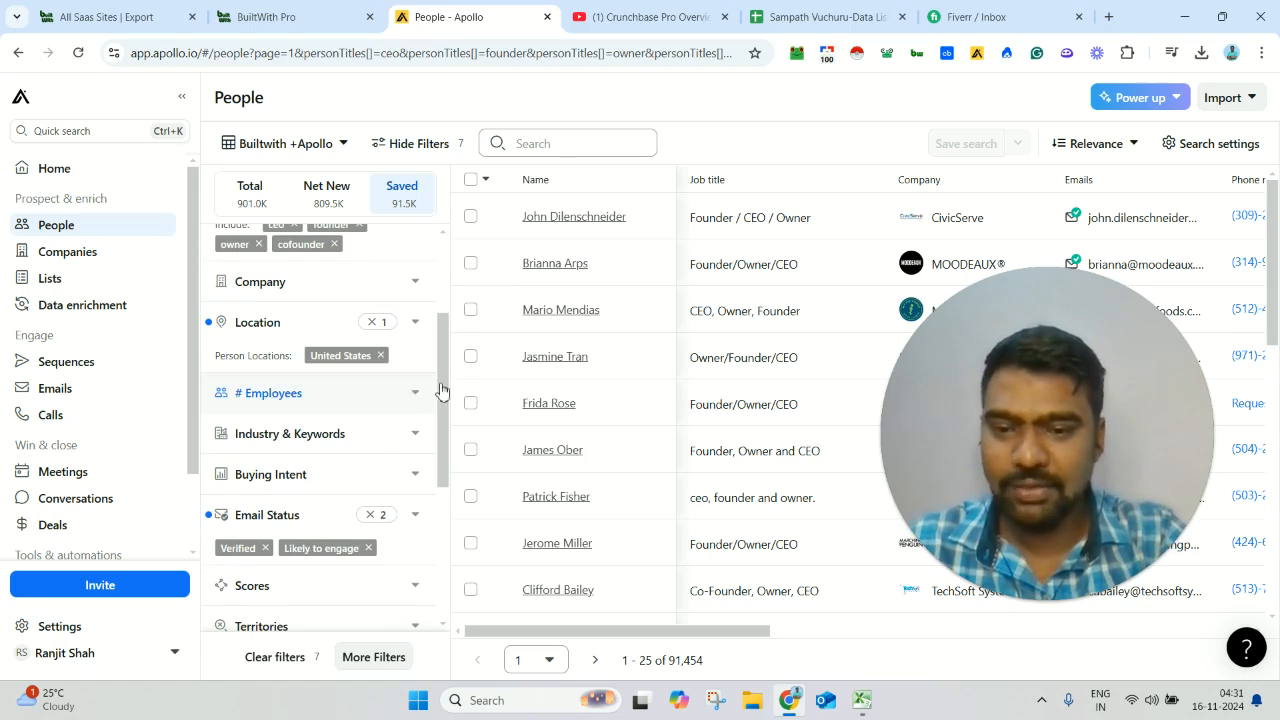
drag(446, 383, 455, 455)
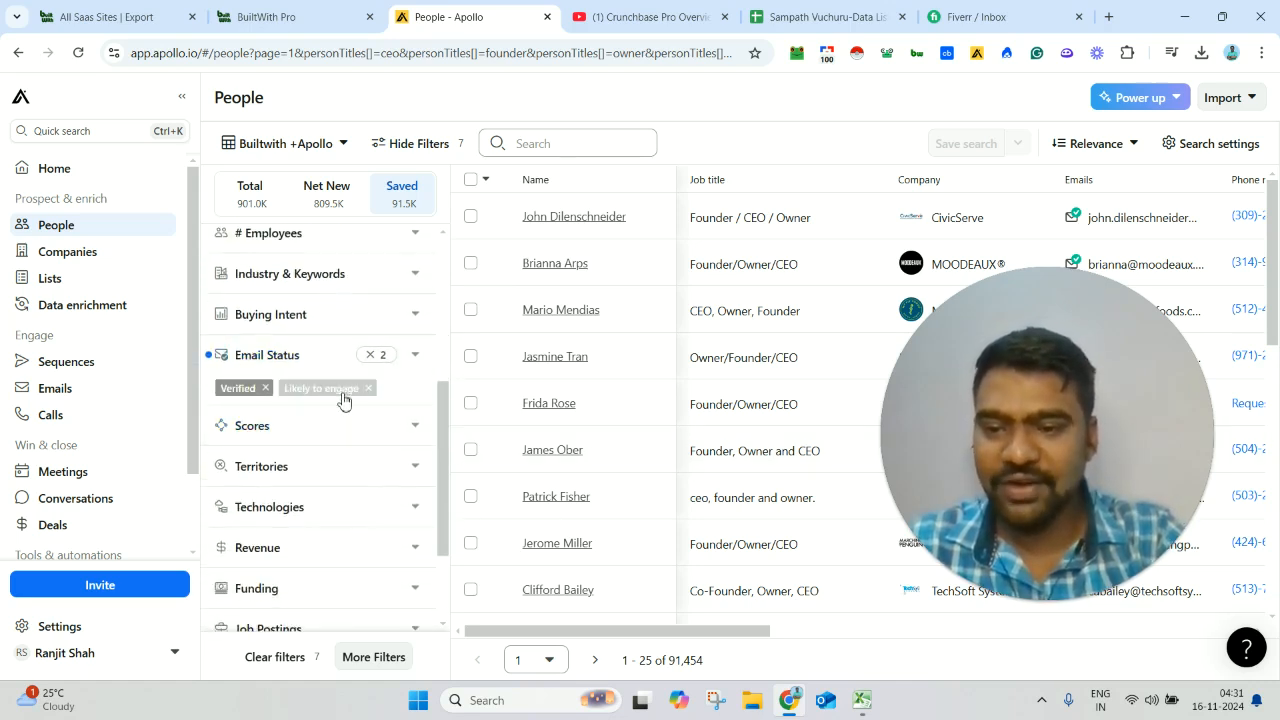
drag(443, 423, 437, 294)
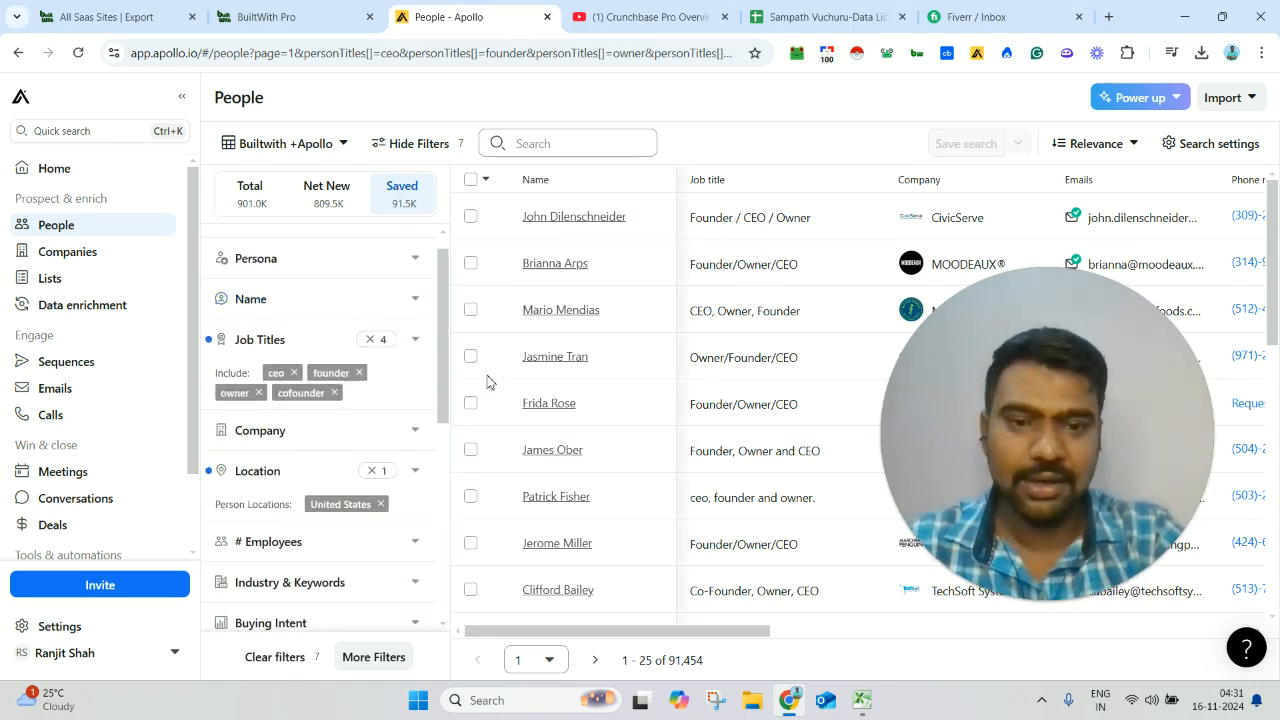
drag(443, 270, 446, 300)
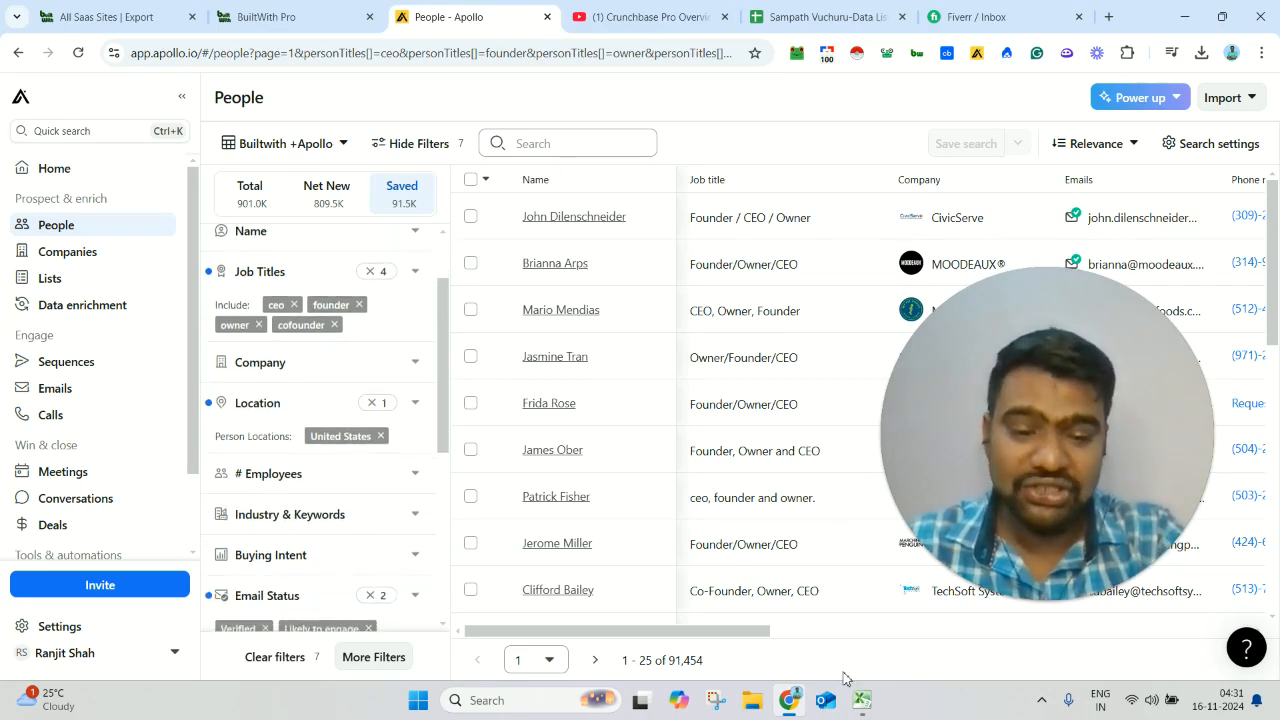
- Look at the exported domain list in Excel again and return to Apollo's People search
mouse_move(861, 700)
click(767, 628)
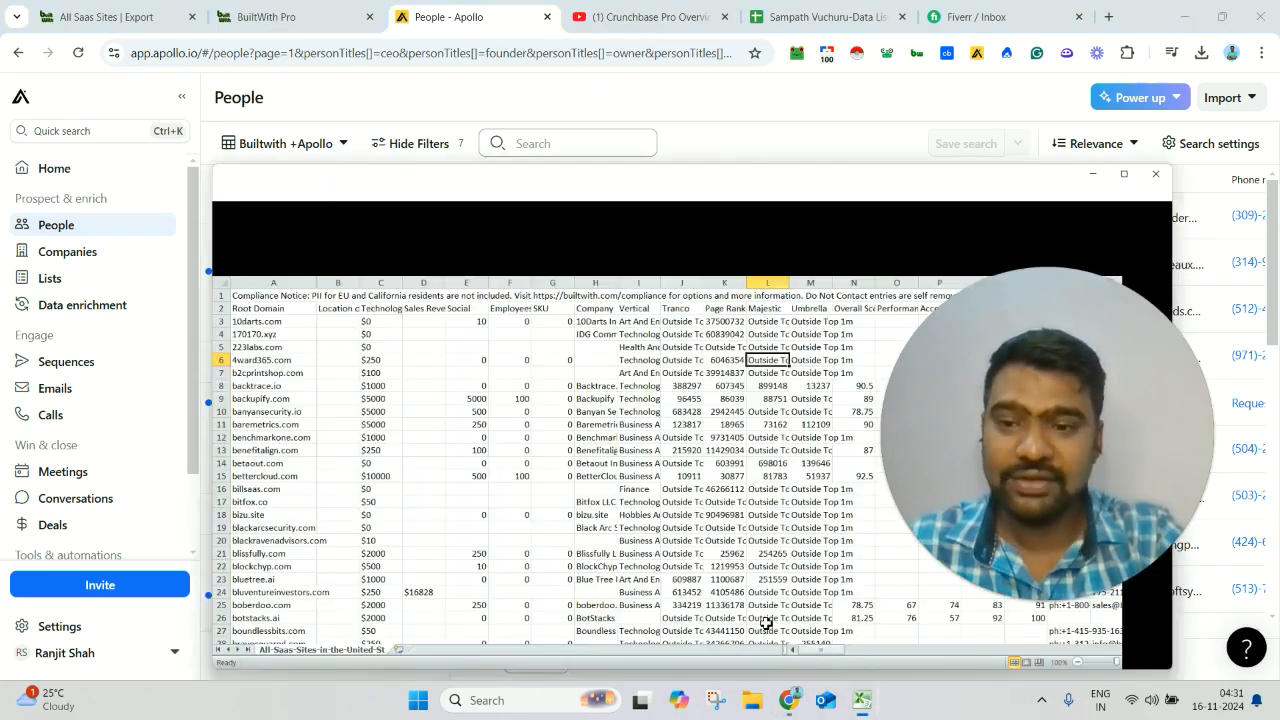
click(1245, 67)
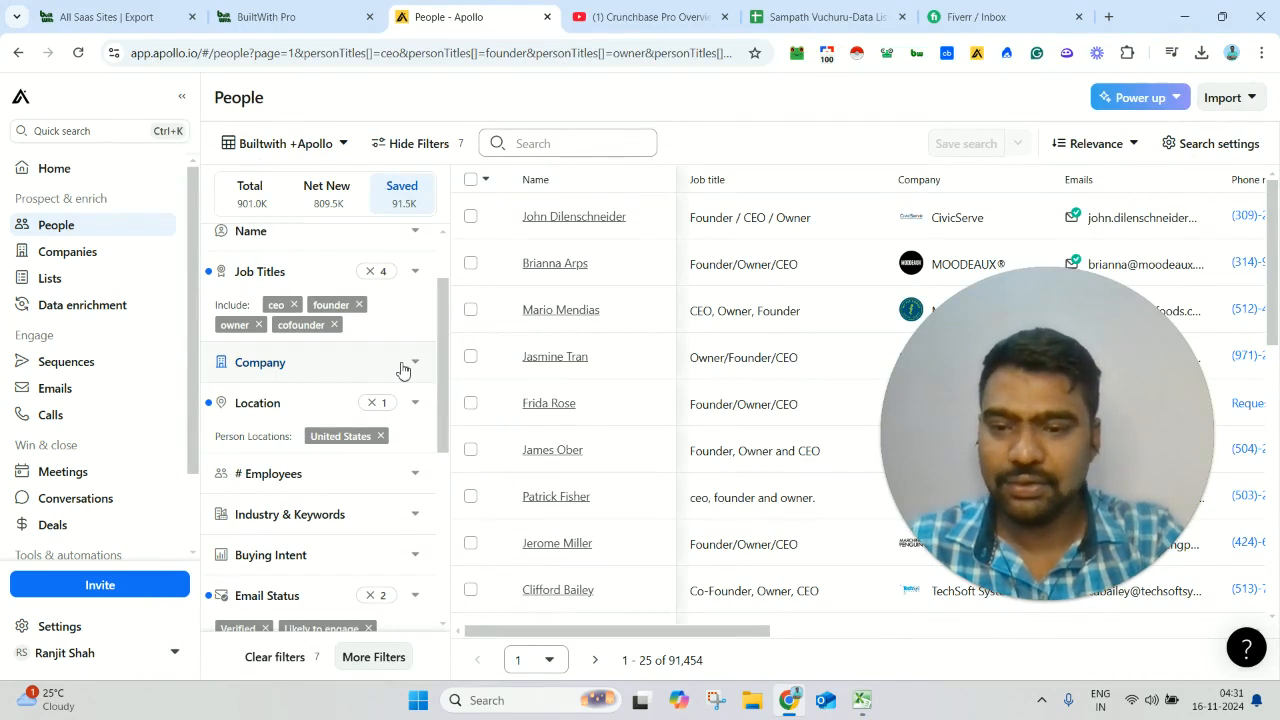
- Add the copied website domains to the company filter's include list, and save and run the search
click(403, 367)
drag(447, 344, 457, 403)
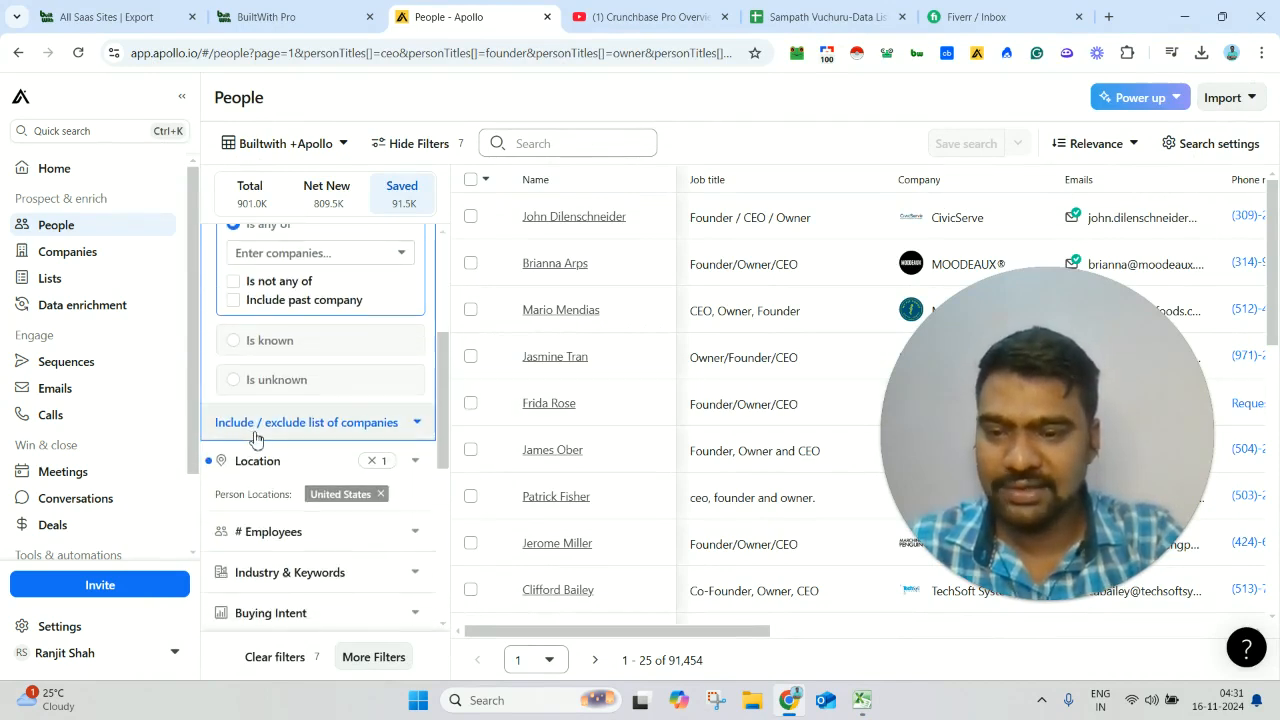
click(345, 430)
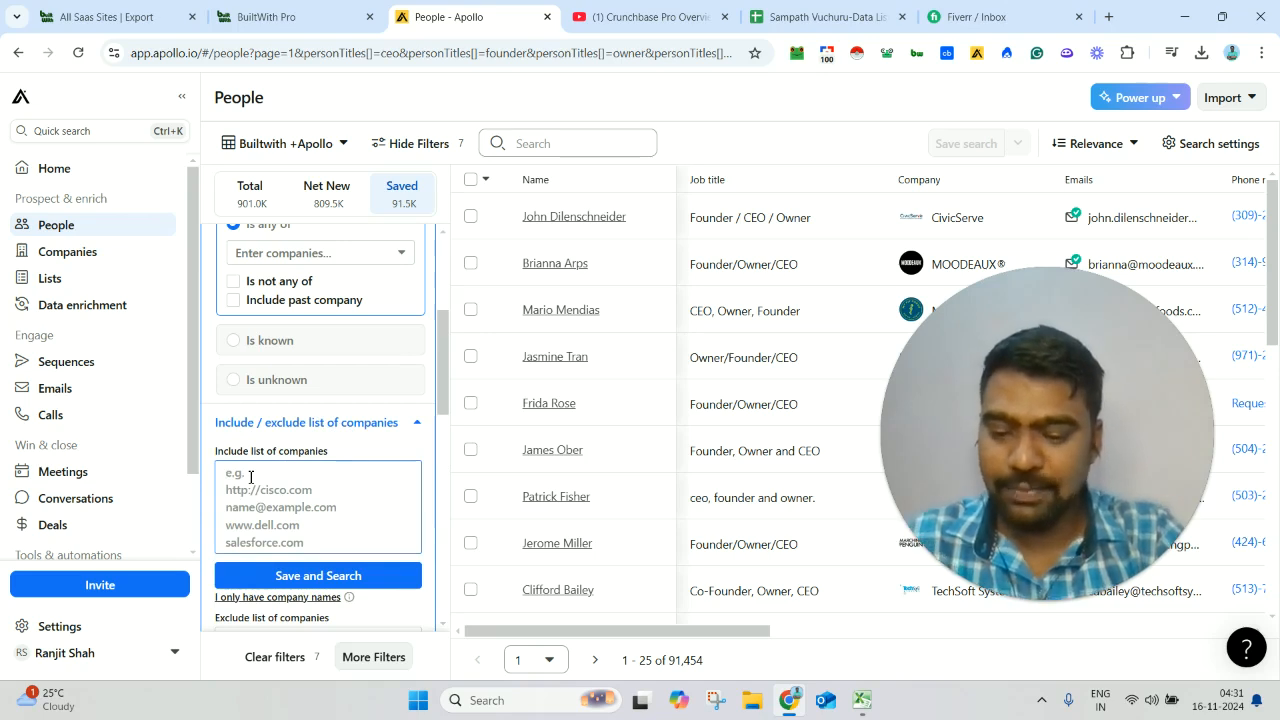
key(ctrl+v)
click(338, 577)
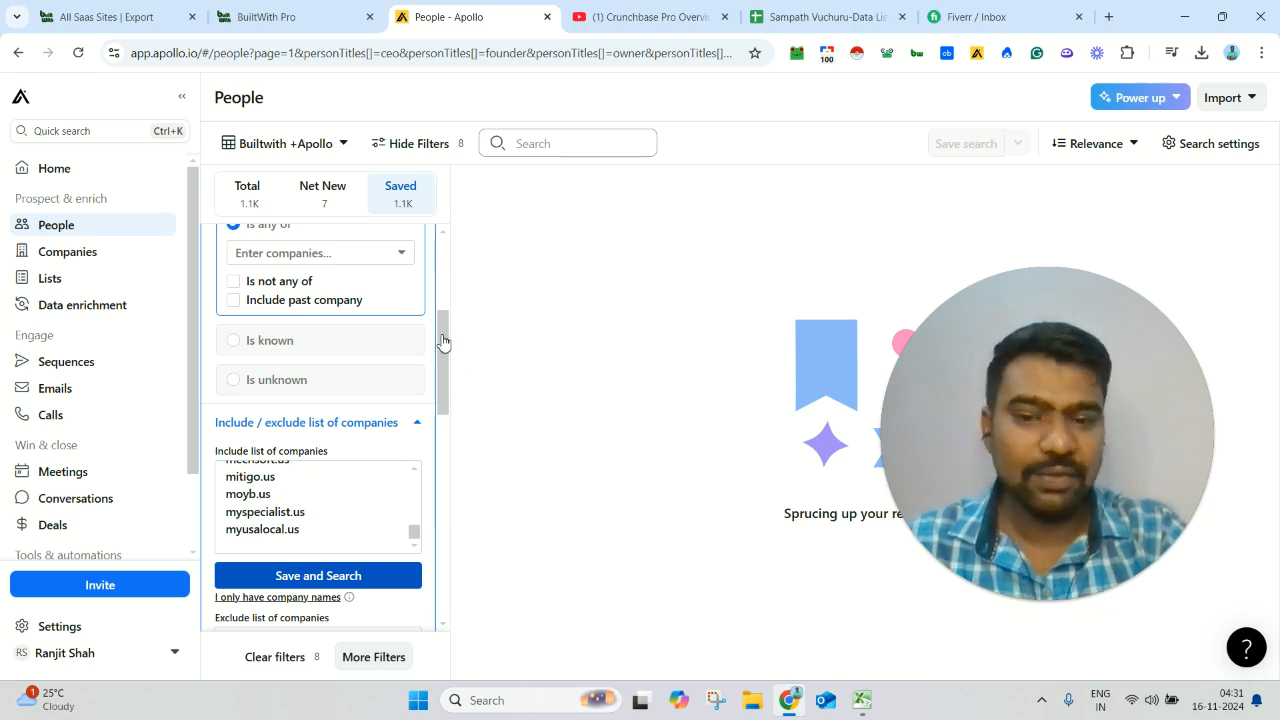
- Select all saved people in the filtered search results
mouse_move(443, 341)
mouse_down()
mouse_move(445, 255)
mouse_move(463, 353)
mouse_up()
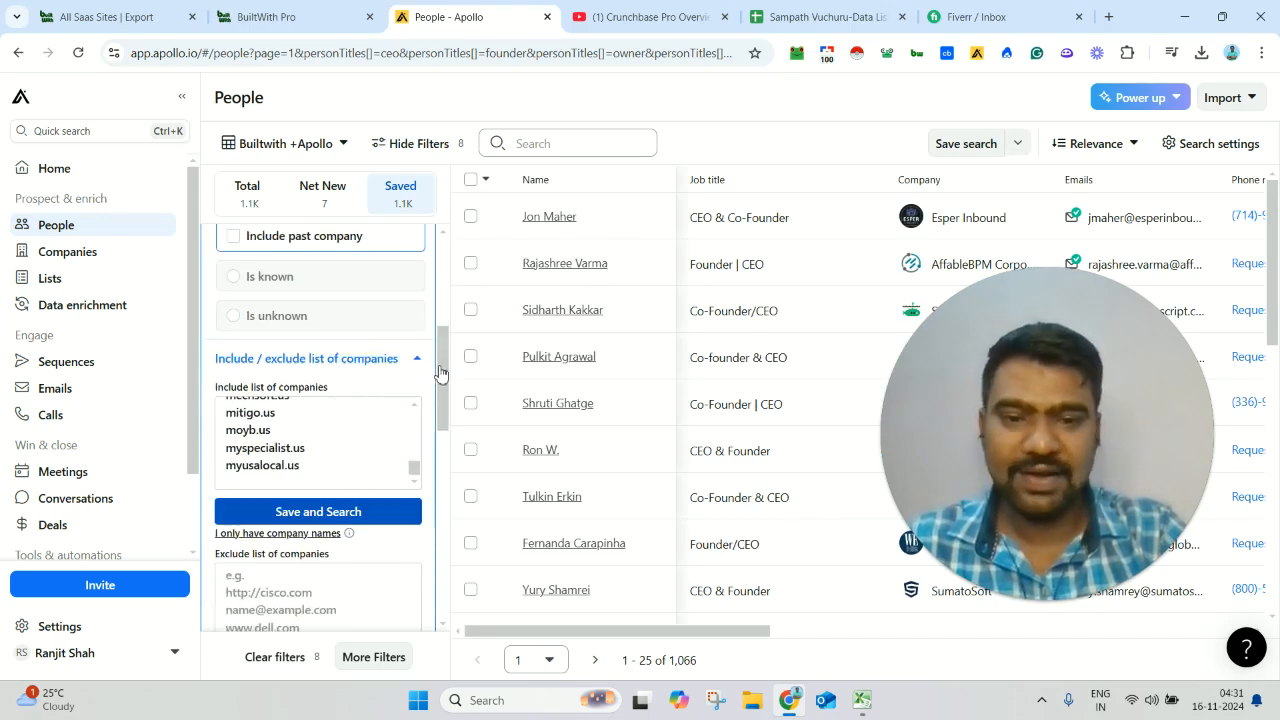
drag(441, 373, 445, 309)
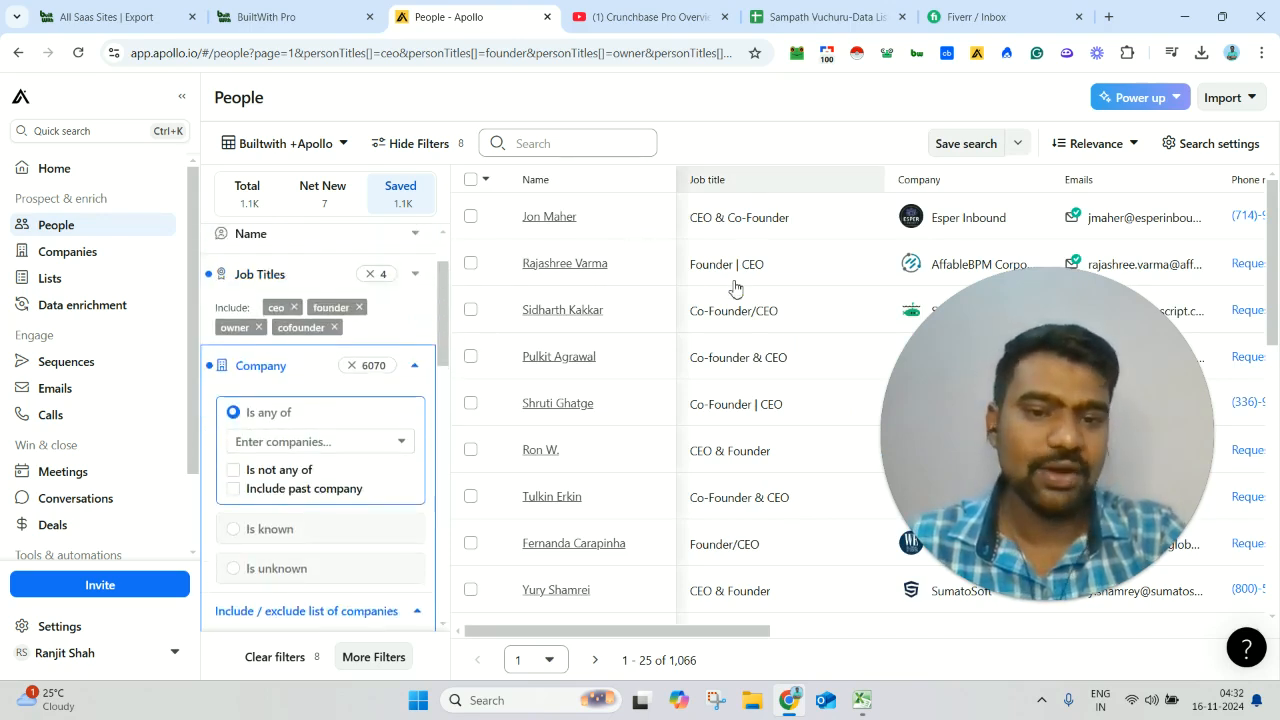
click(478, 180)
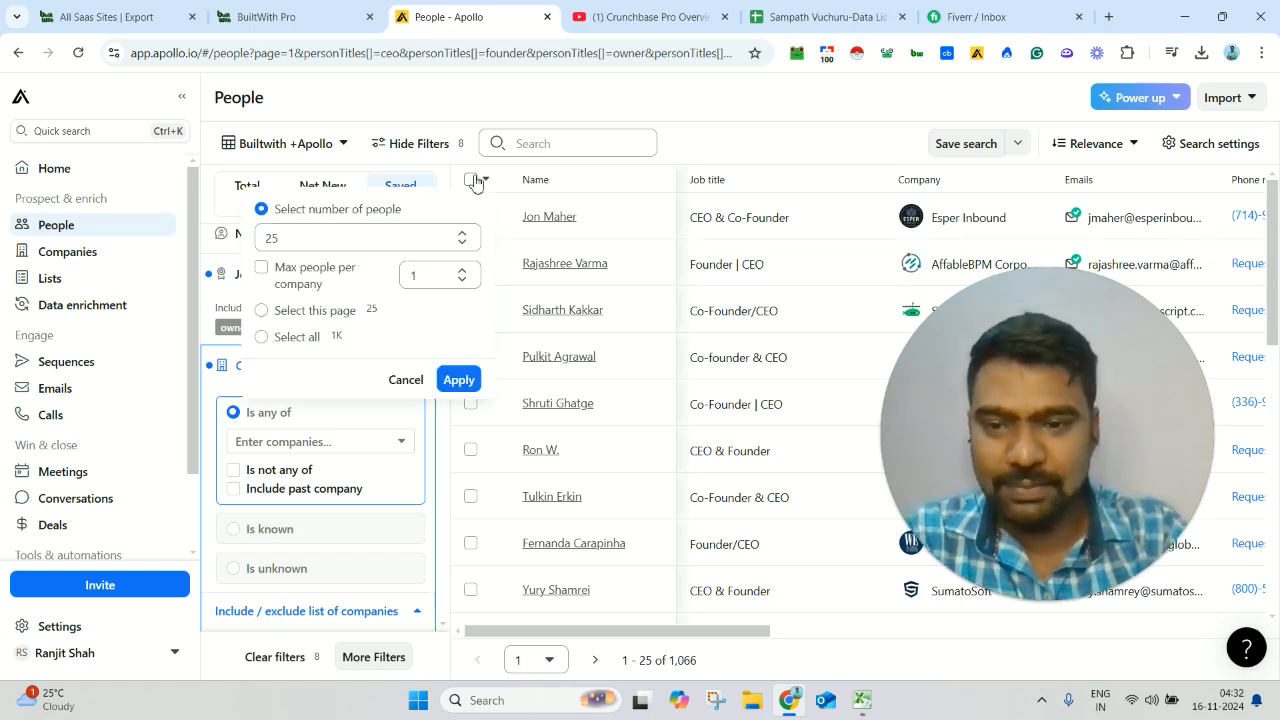
click(287, 335)
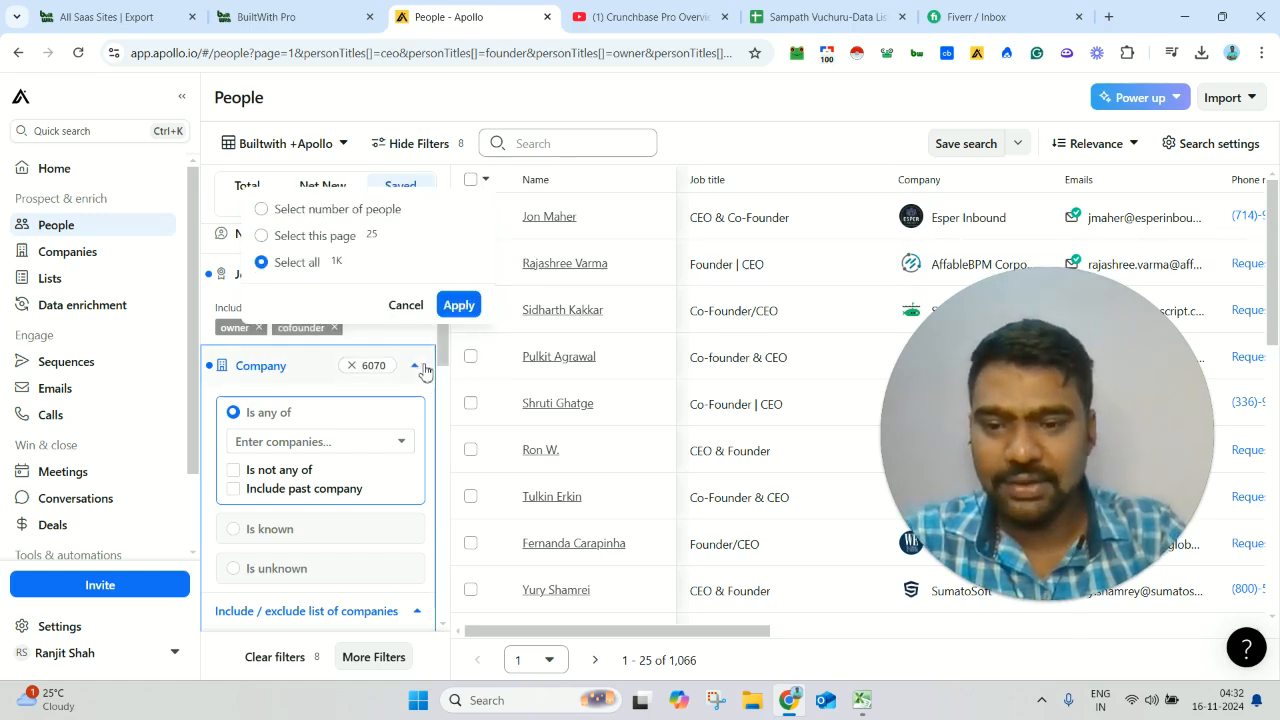
click(470, 306)
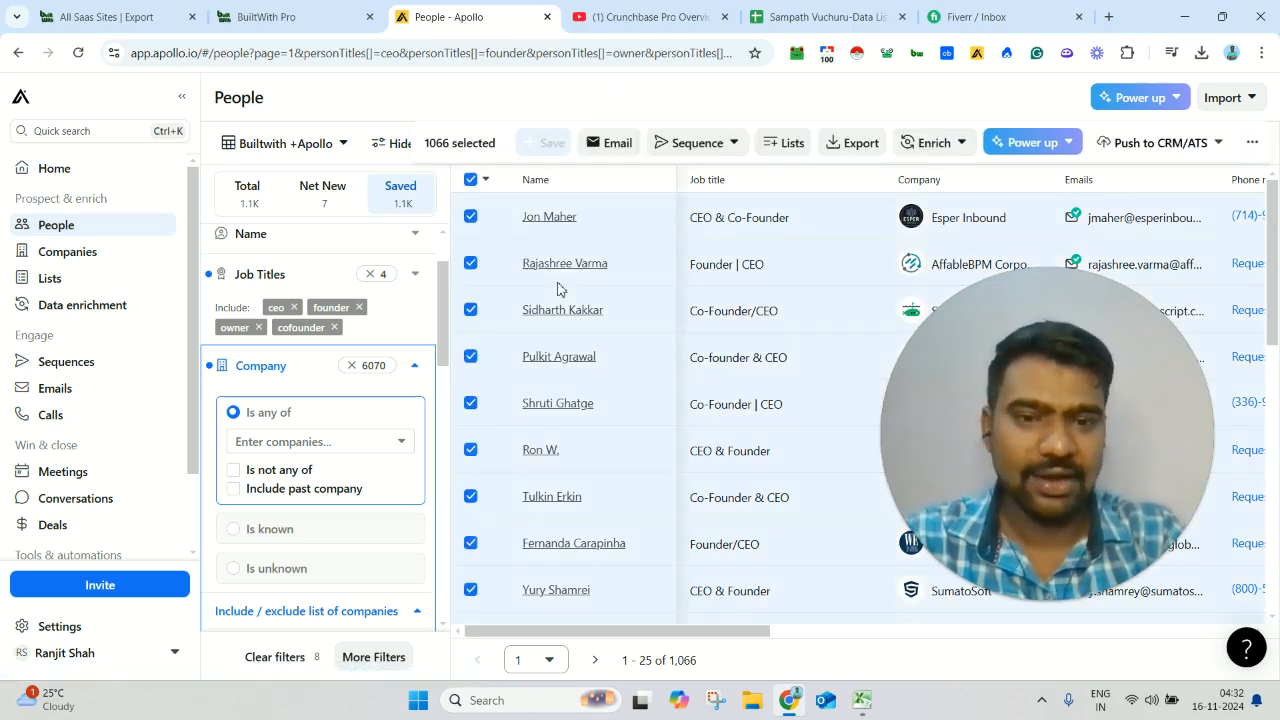
- Open the CSV export options for the selected people and bring up the apollo-contacts-export (29) workbook in Excel
click(855, 145)
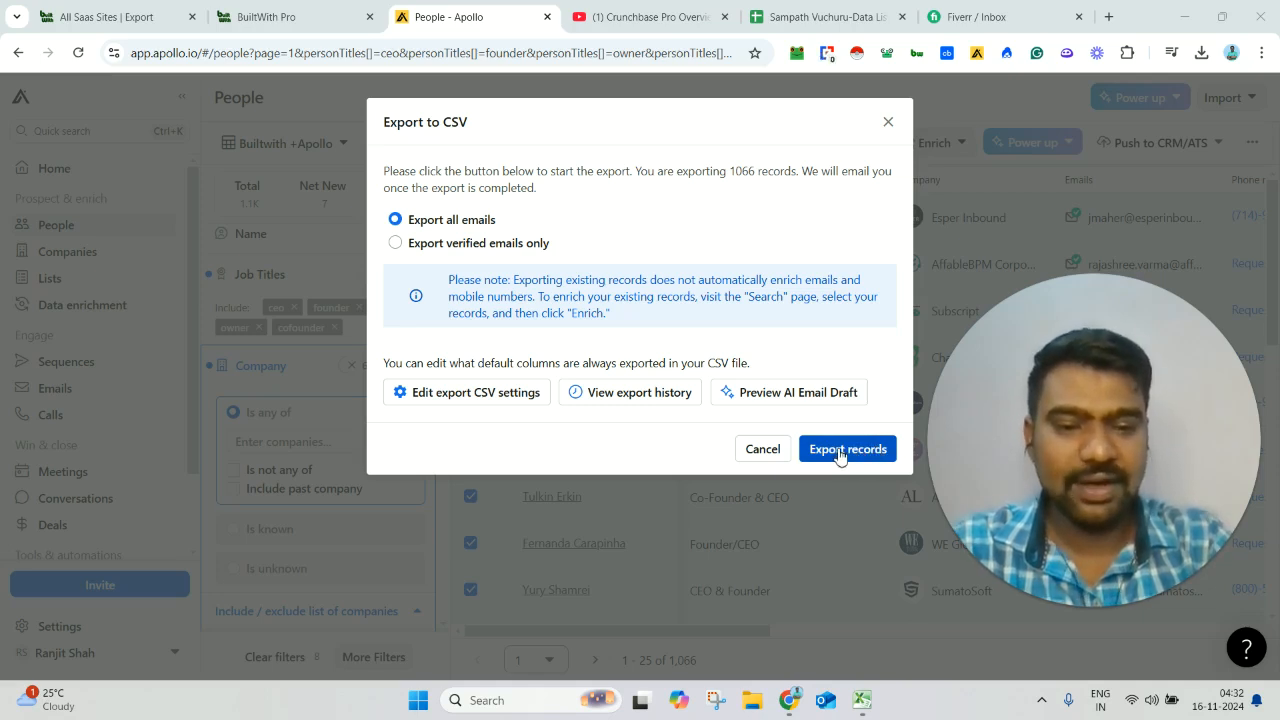
mouse_move(861, 700)
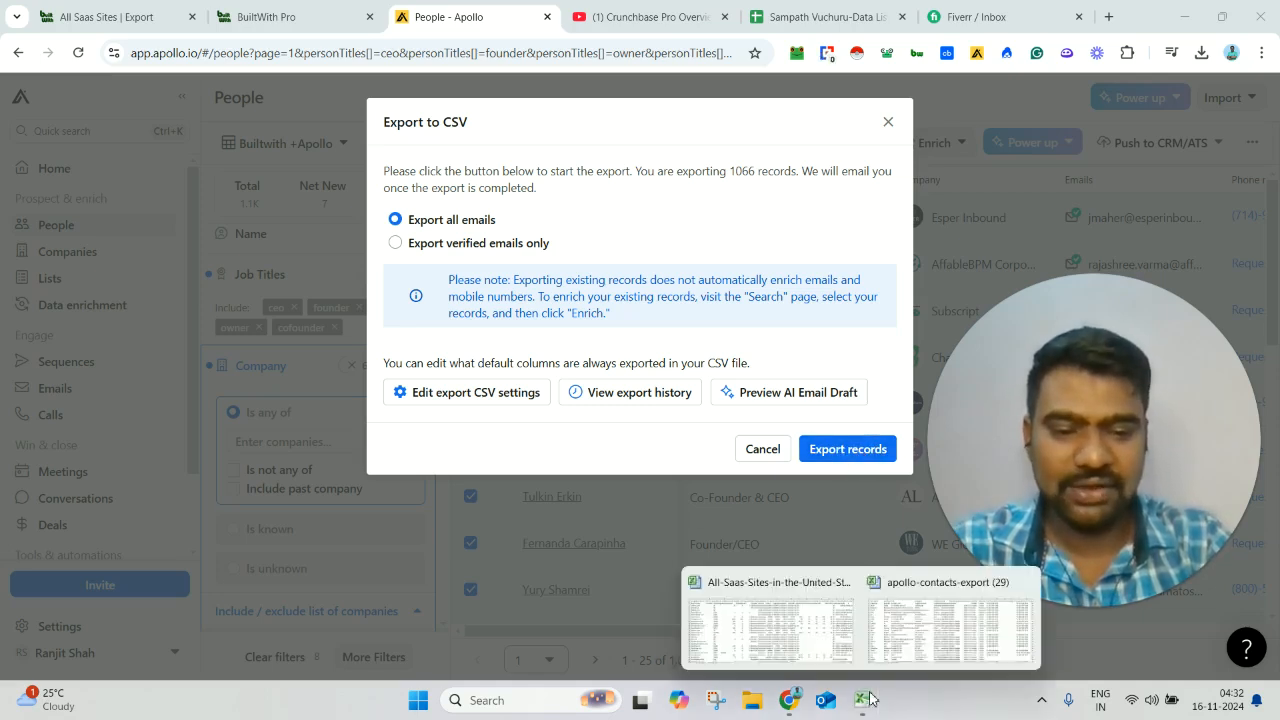
click(933, 625)
click(408, 276)
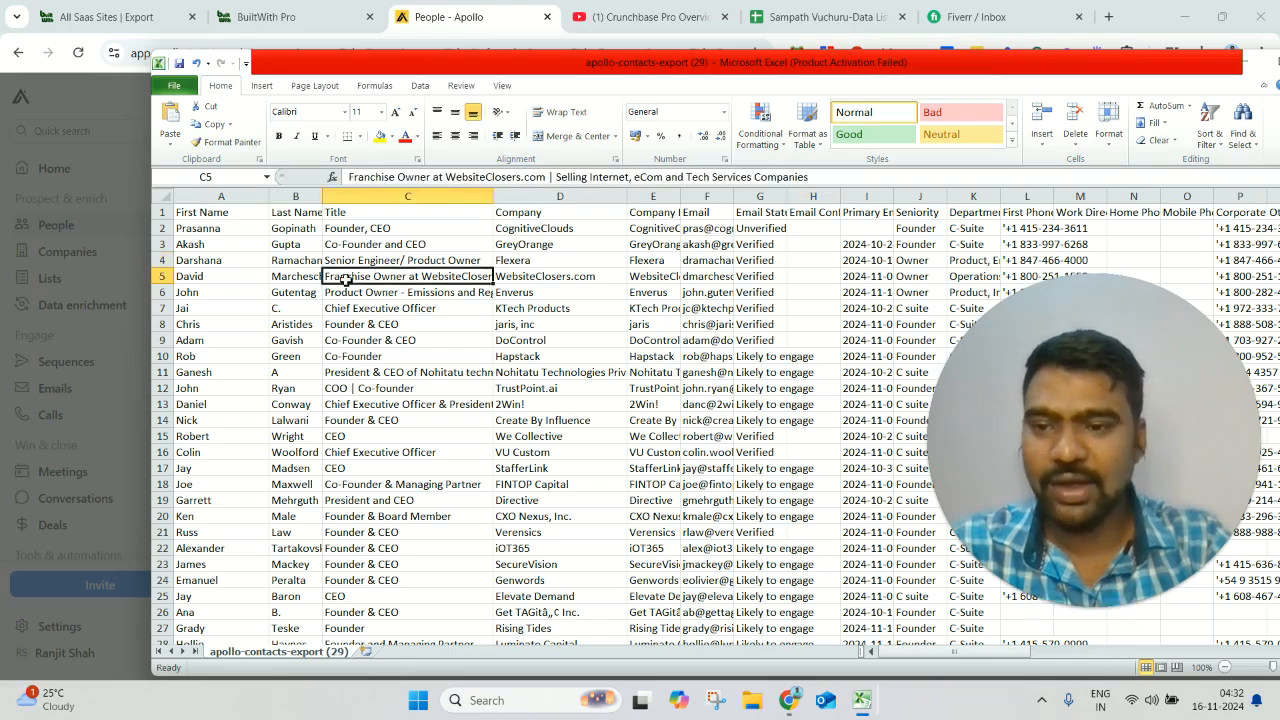
drag(647, 62, 476, 42)
- Look through the job titles in the Title column of the exported contacts and return to the header row
click(165, 205)
key(Down)
key(Down)
key(Down)
key(Down)
key(Down)
key(Down)
key(Down)
key(Down)
key(Down)
key(Down)
key(Down)
key(Down)
key(Down)
key(Down)
key(Down)
key(Down)
key(Down)
key(Down)
key(Down)
key(Down)
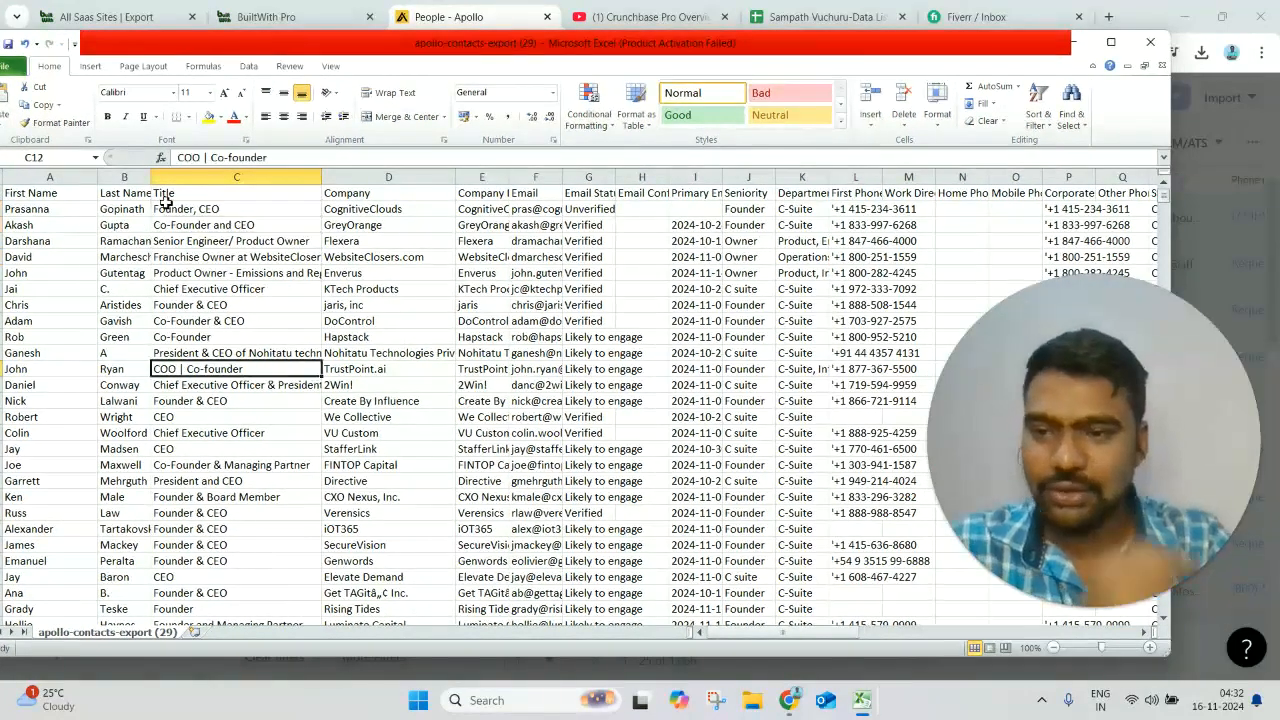
key(Down)
key(Down)
key(Down)
key(Down)
key(Down)
key(Down)
key(Down)
key(Down)
key(Down)
key(Down)
key(Down)
key(Down)
key(Down)
key(Down)
key(Down)
key(Down)
key(Down)
key(Down)
key(Down)
key(Down)
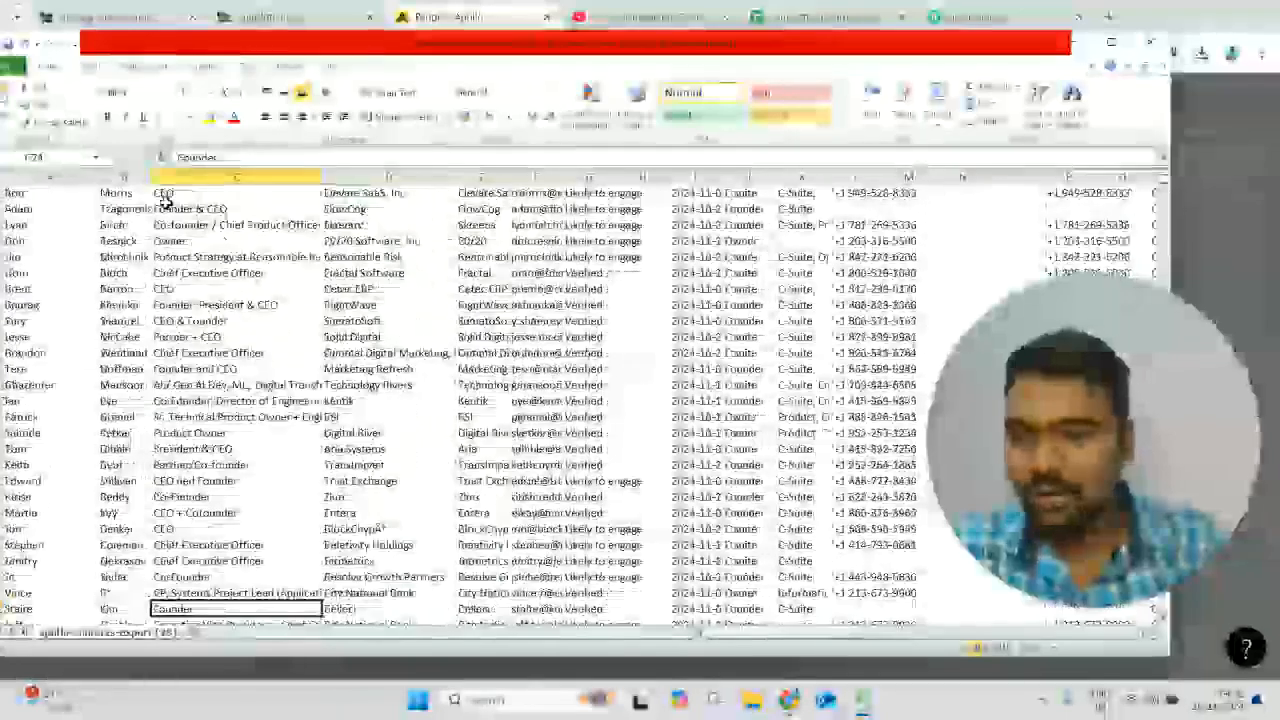
key(Up)
key(Up)
key(Up)
key(Up)
key(Up)
key(Up)
key(Up)
key(Up)
key(Up)
key(Up)
key(Up)
key(Up)
key(Up)
key(Up)
key(Up)
key(Up)
key(Up)
key(Up)
key(Up)
key(Up)
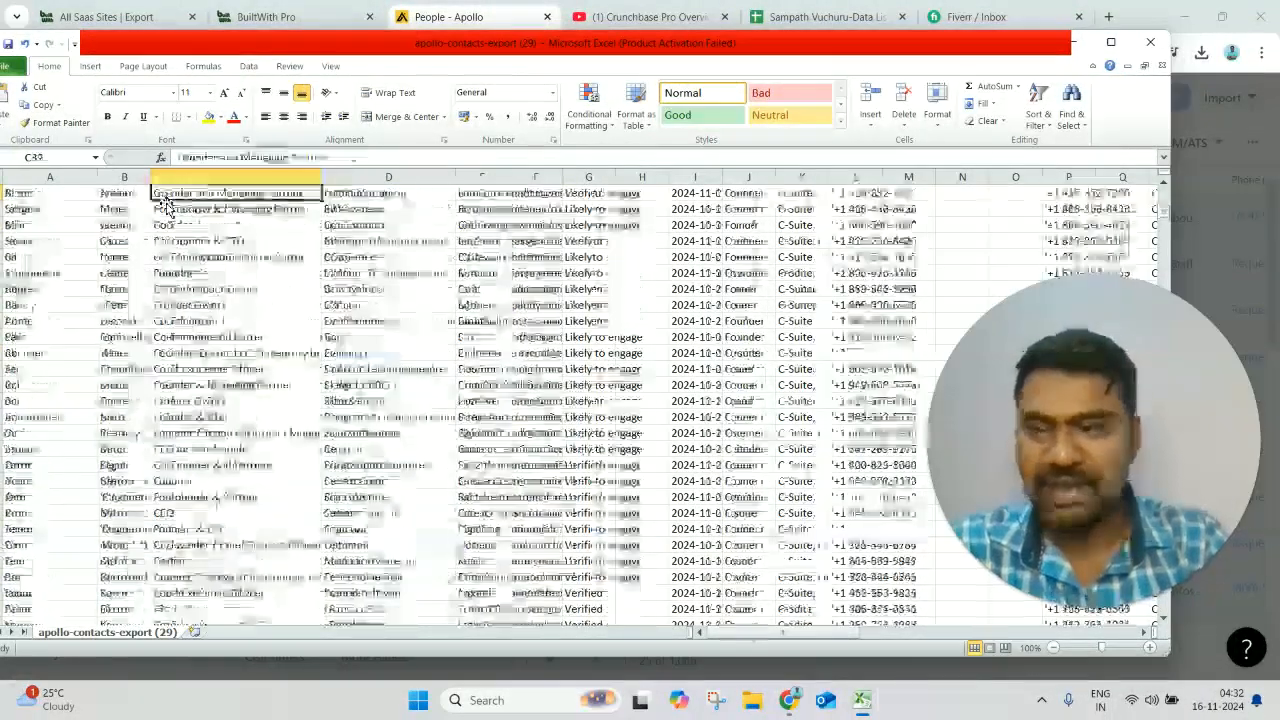
key(Up)
key(Up)
key(Up)
key(Up)
key(Up)
key(Up)
key(Up)
key(Up)
key(Up)
key(Up)
- Widen the Email column slightly in the contacts export
key(Right)
key(Right)
key(Right)
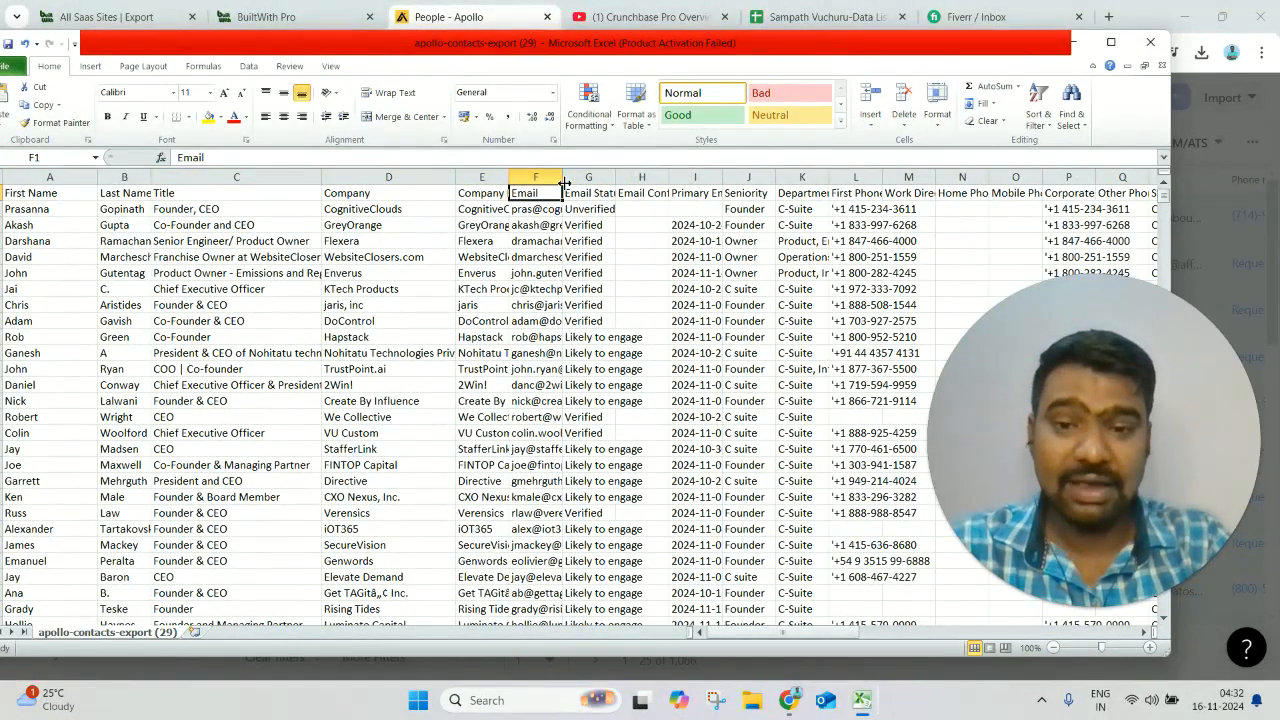
drag(563, 178, 573, 178)
- Examine the exported contact fields from email status through phone numbers, industry, website and location
key(Down)
key(Right)
key(Right)
key(Right)
key(Right)
key(Right)
key(Right)
key(Right)
key(Right)
key(Right)
key(Right)
key(Right)
key(Right)
key(Right)
key(Right)
key(Right)
key(Right)
key(Right)
key(Right)
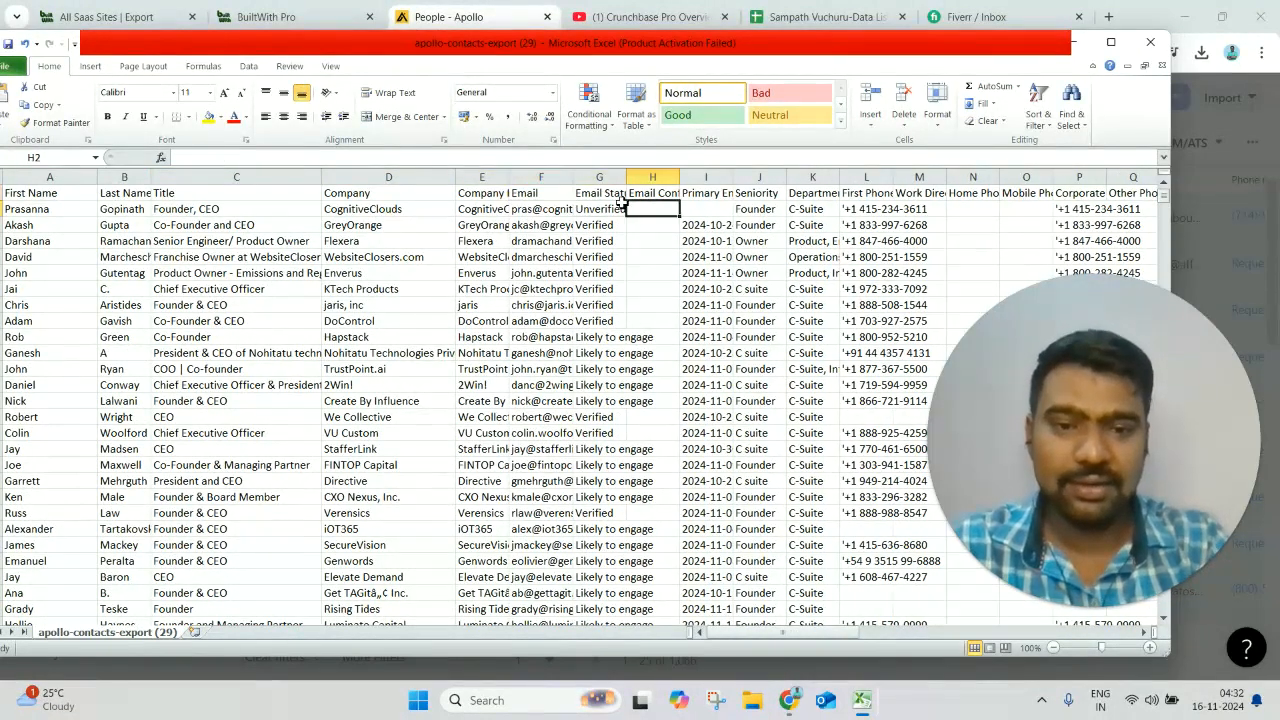
key(Right)
key(Right)
key(Right)
key(Right)
key(Right)
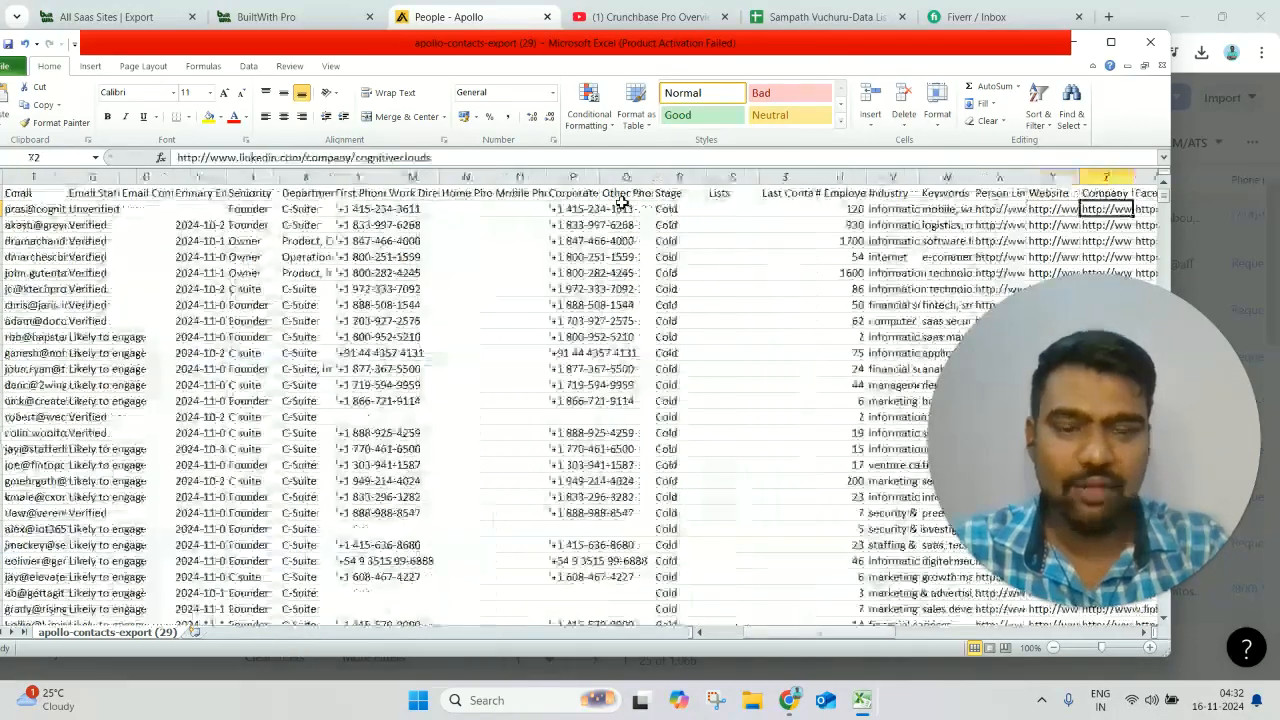
key(Right)
key(Right)
key(Right)
key(Right)
key(Right)
key(Right)
key(Right)
key(Right)
key(Right)
key(Right)
key(Right)
key(Right)
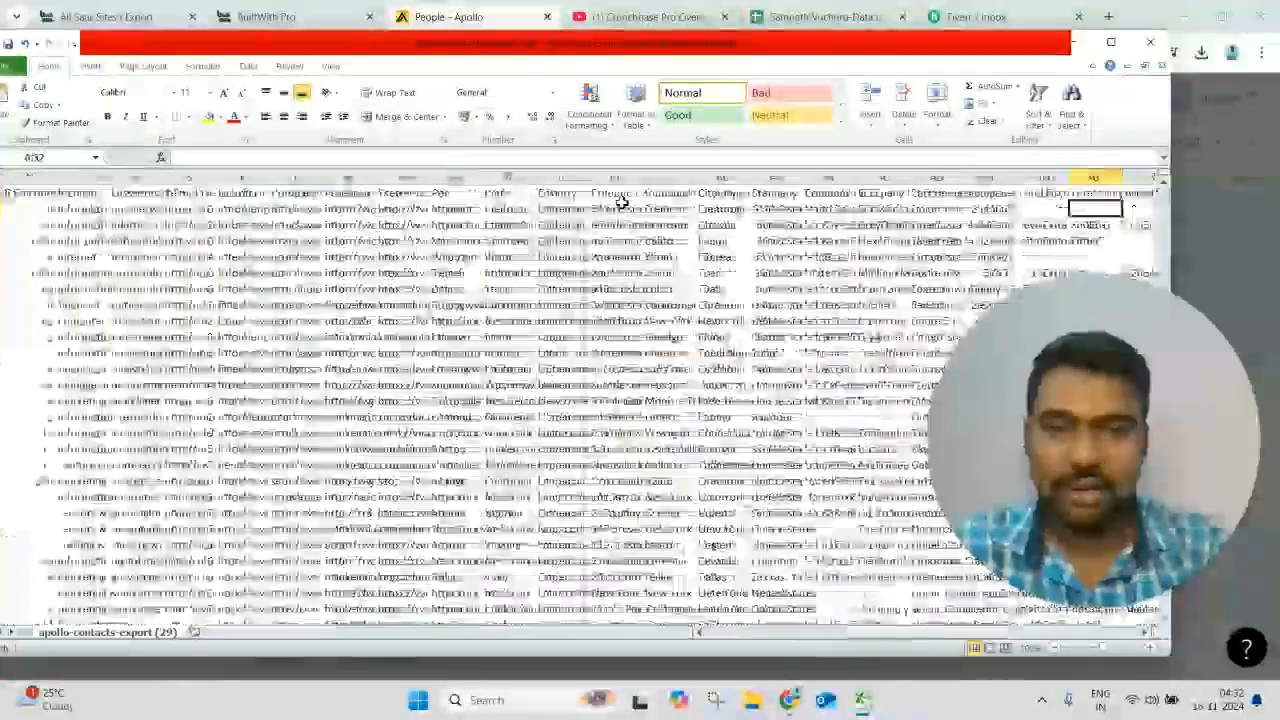
- Widen the Person Linkedin Url column in the contacts export
key(Left)
key(Left)
key(Left)
key(Left)
key(Left)
key(Left)
key(Left)
key(Left)
key(Left)
key(Left)
key(Left)
key(Left)
key(Left)
key(Left)
key(Left)
key(Left)
key(Left)
key(Left)
key(Left)
key(Left)
key(Right)
key(Right)
key(Right)
key(Right)
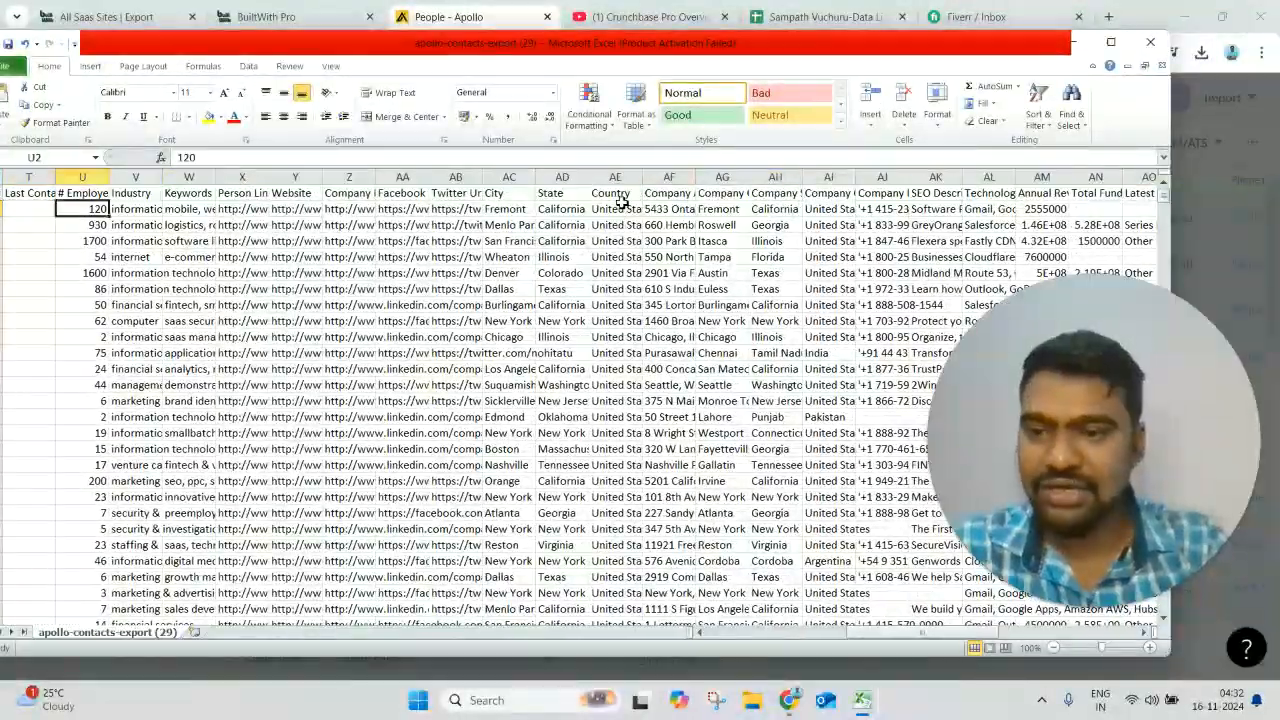
drag(269, 177, 295, 177)
- Examine the header row across the social, location, technology, revenue and funding columns, and return to the First Name header
click(365, 193)
key(Right)
key(Right)
key(Right)
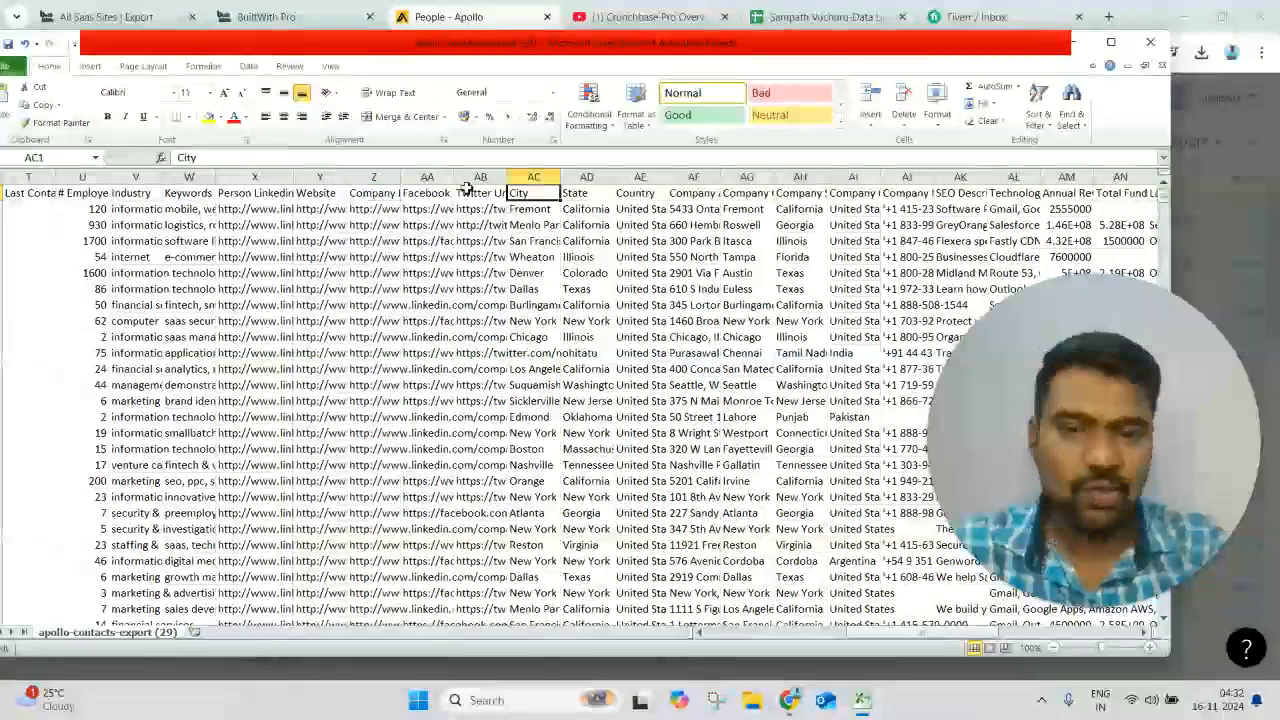
key(Right)
key(Right)
key(Right)
key(Right)
key(Right)
key(Right)
key(Right)
key(Right)
key(Right)
key(Right)
key(Right)
key(Right)
key(Right)
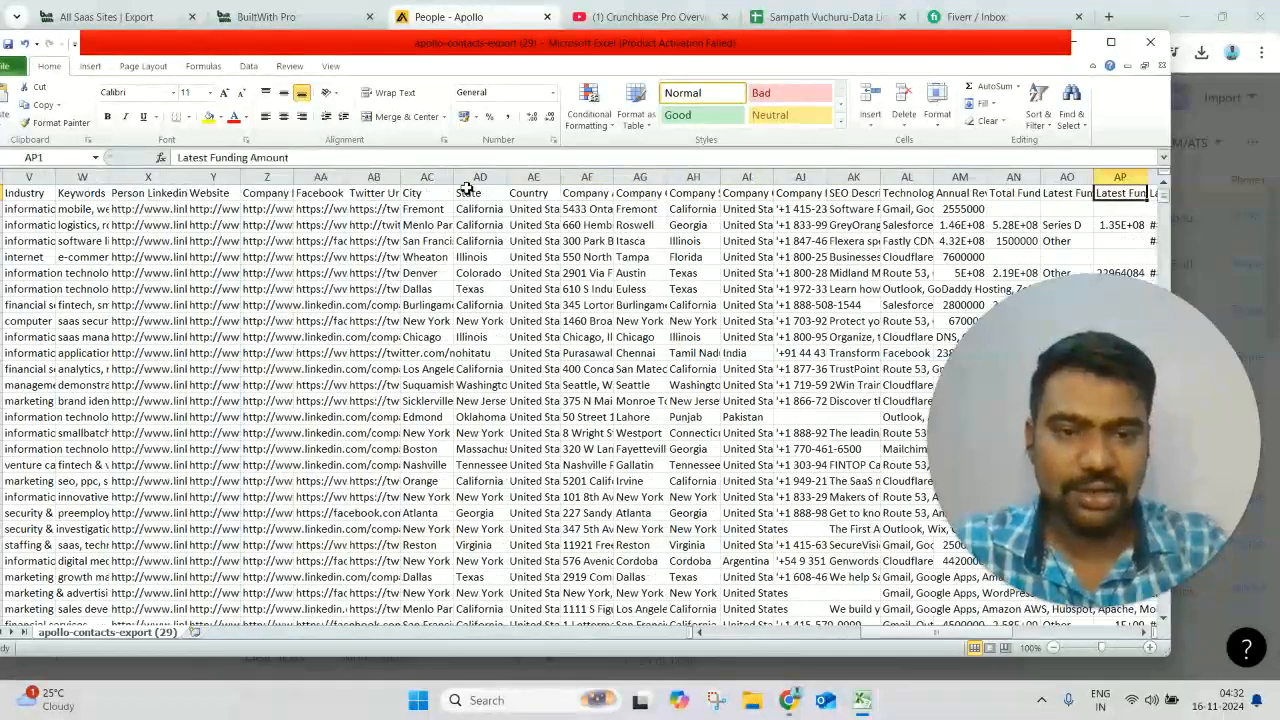
key(Left)
key(Left)
key(Left)
key(Left)
key(Right)
key(Right)
key(Right)
key(Right)
key(Right)
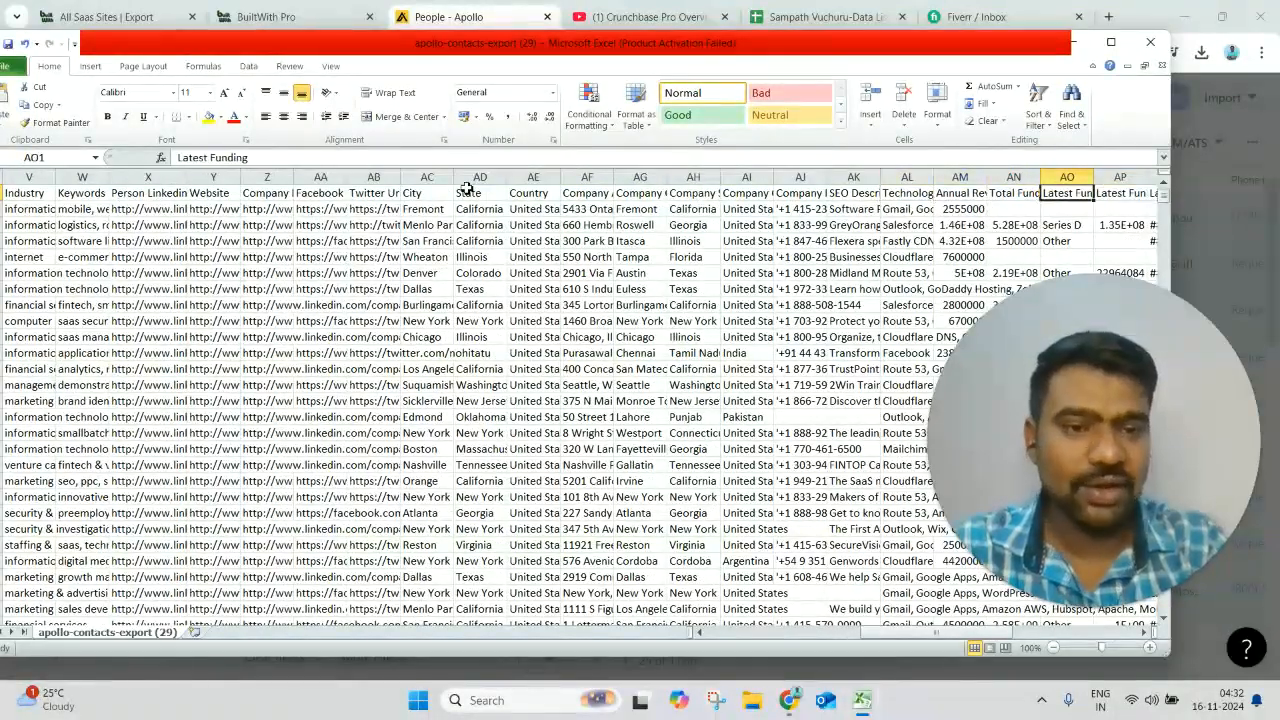
key(Left)
key(Left)
key(Left)
key(Left)
key(Left)
key(Left)
key(Left)
key(Left)
key(Left)
key(Left)
key(Left)
key(Left)
key(Left)
key(Left)
key(Left)
key(Left)
key(Left)
key(Left)
key(Left)
key(Left)
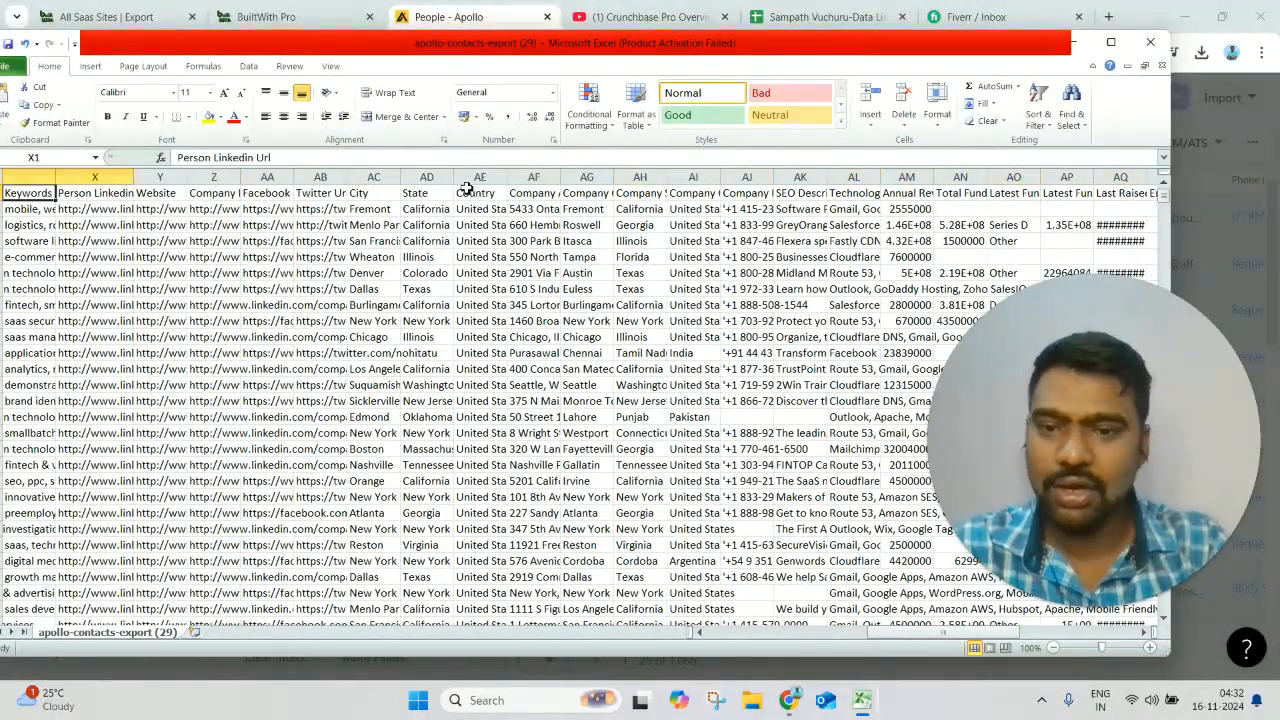
key(Left)
key(Left)
key(Left)
key(Left)
key(Left)
key(Left)
key(Left)
key(Left)
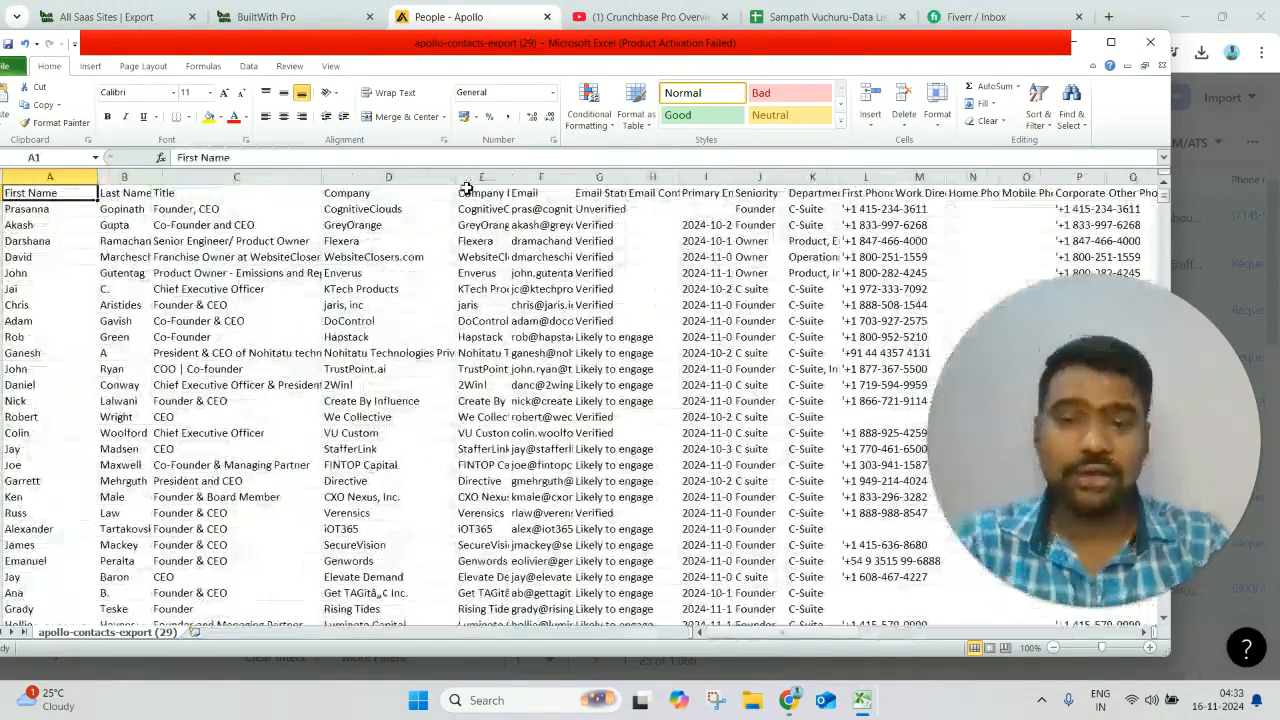
- Highlight the Email column and the Person Linkedin Url column in turn to review the contact details they hold
click(538, 177)
click(695, 241)
key(Right)
key(Right)
key(Right)
key(Right)
key(Right)
key(Right)
key(Right)
key(Right)
key(Right)
key(Right)
key(Right)
key(Right)
key(Right)
key(Right)
key(Right)
key(Right)
key(Right)
key(Right)
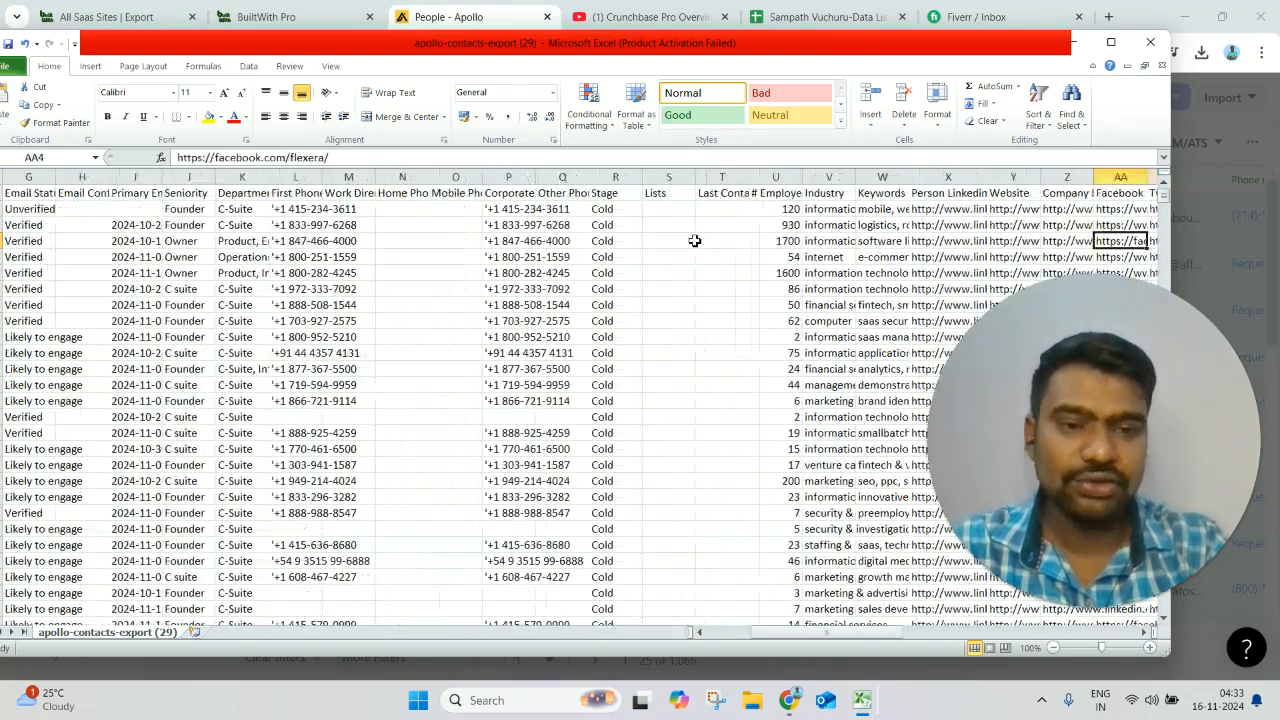
click(948, 177)
click(771, 294)
key(Left)
key(Left)
key(Left)
key(Left)
key(Left)
key(Left)
key(Left)
key(Left)
key(Left)
key(Left)
key(Left)
key(Left)
key(Left)
key(Left)
key(Left)
key(Left)
key(Left)
key(Left)
key(Left)
key(Left)
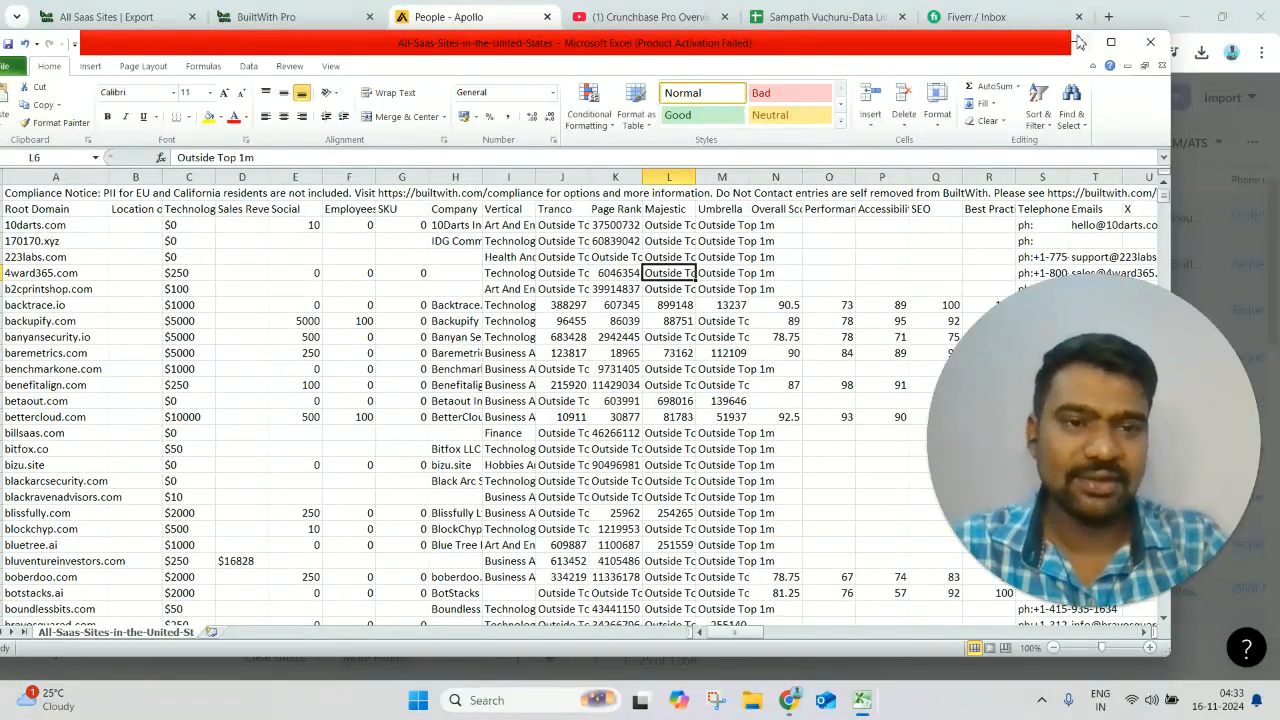
- Switch from Excel to BuiltWith's All Saas Sites export page for review, return to Apollo and dismiss the CSV export dialog
click(1078, 42)
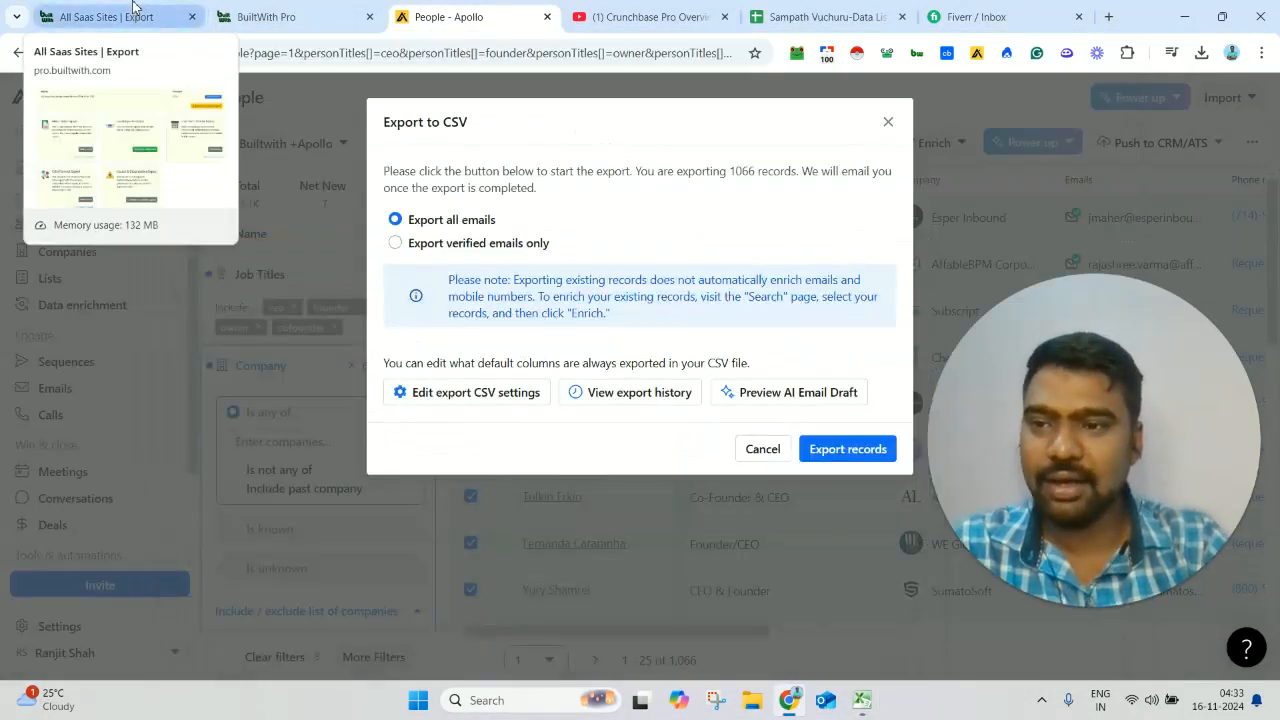
click(133, 12)
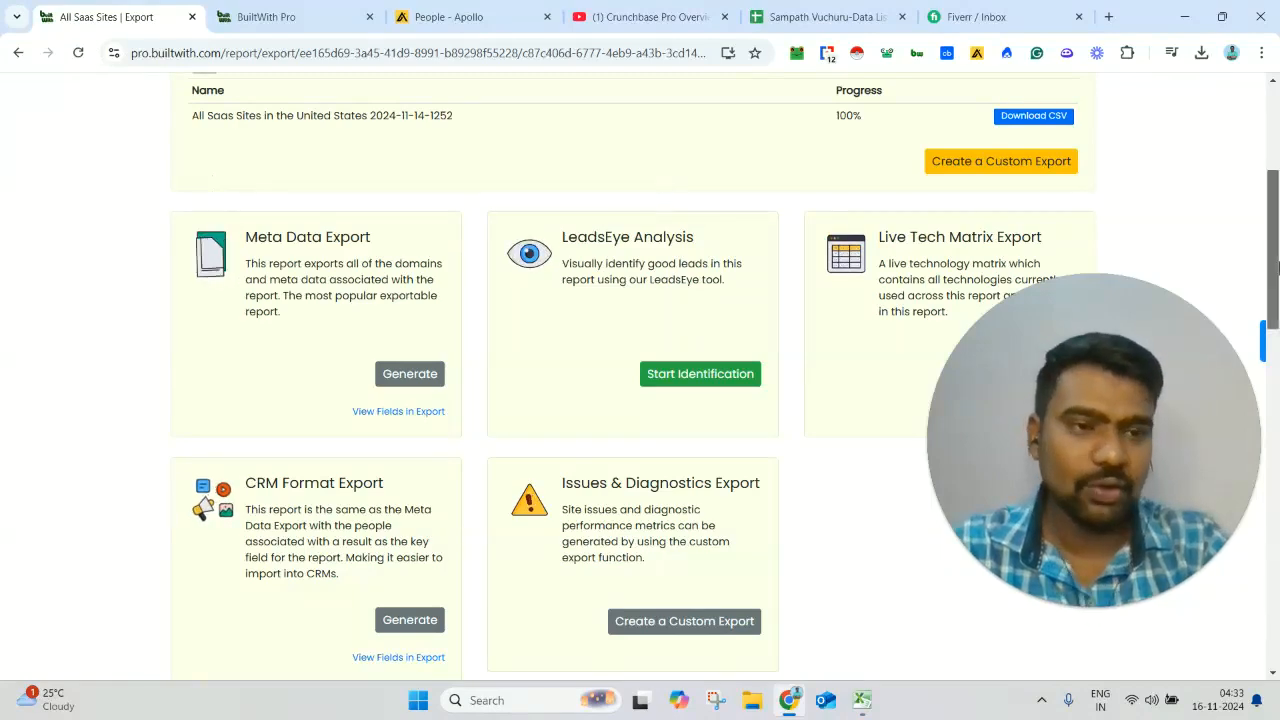
scroll(1278, 265, up, 2)
click(435, 12)
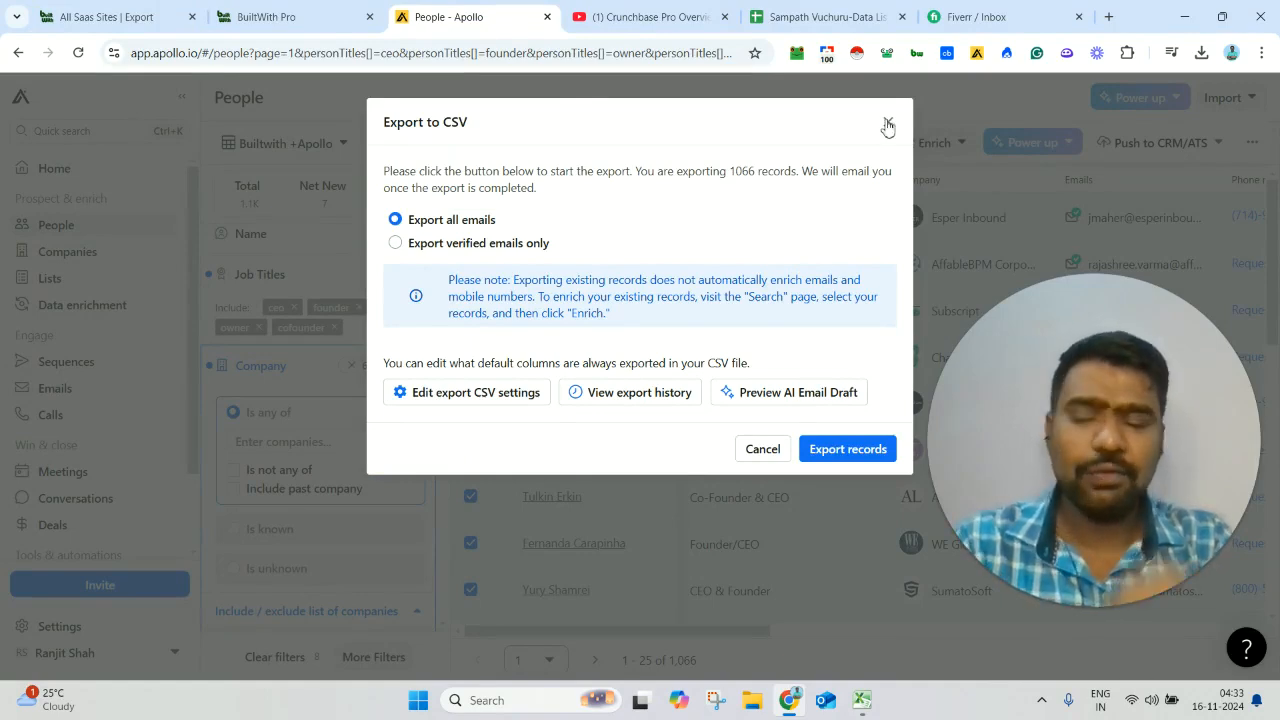
click(180, 12)
click(500, 12)
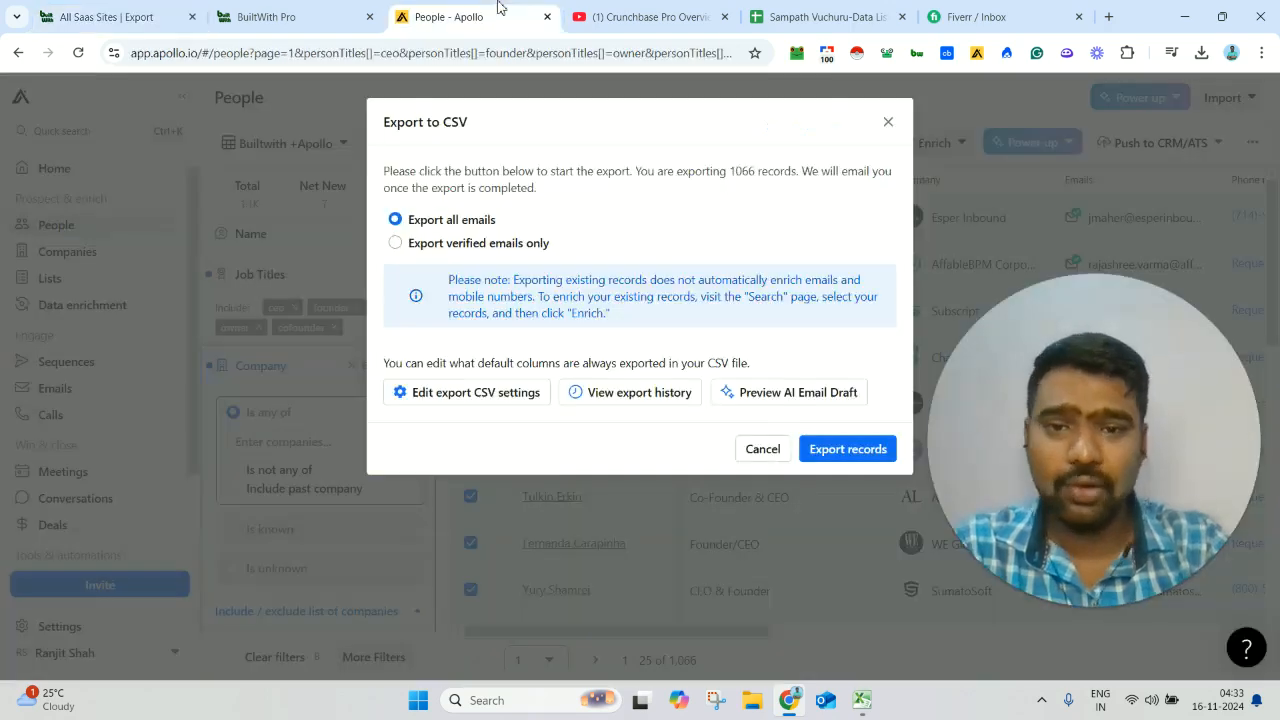
click(888, 122)
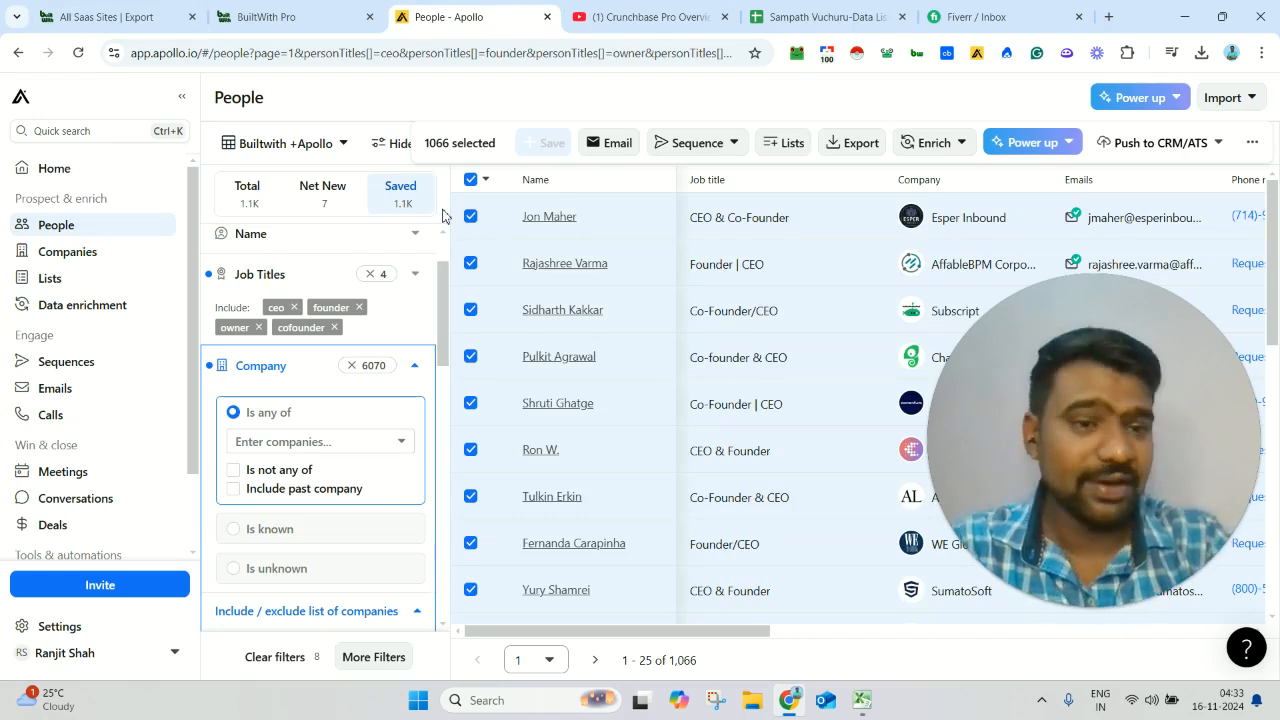
- Switch to the Crunchbase Pro Overview video on YouTube and highlight the service and contact line in its description
click(707, 10)
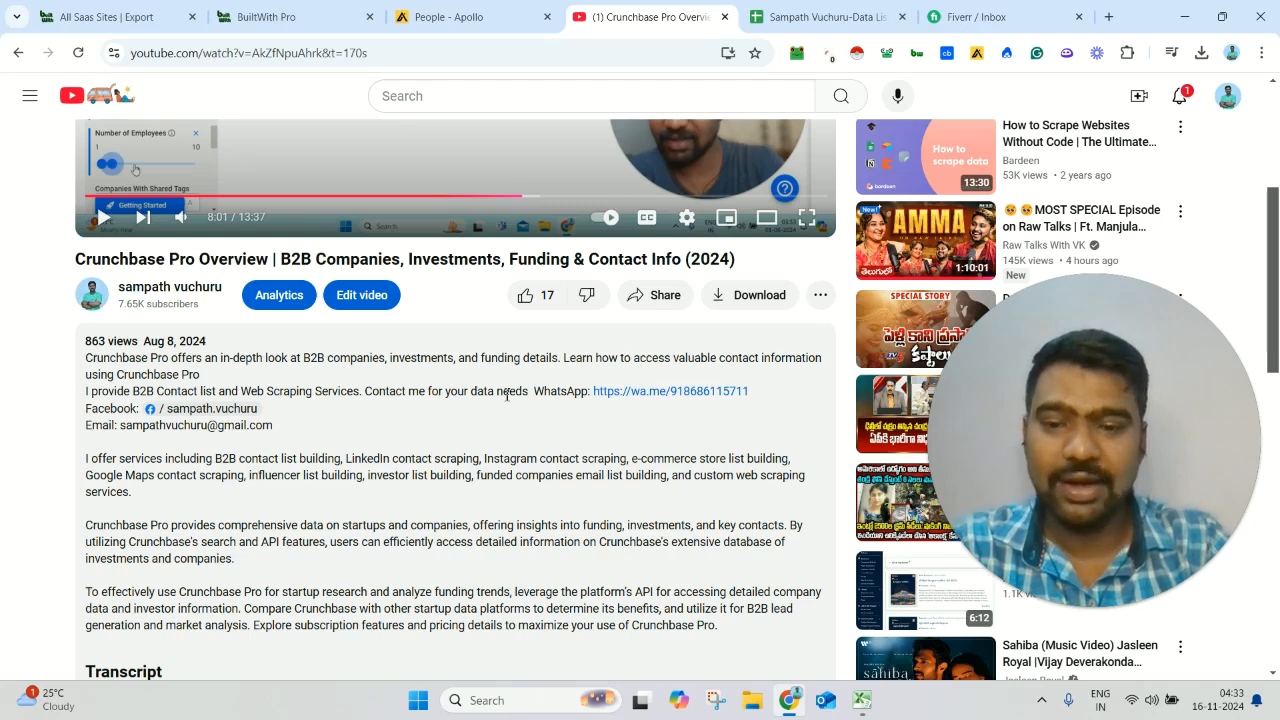
drag(507, 395, 405, 397)
triple_click(405, 397)
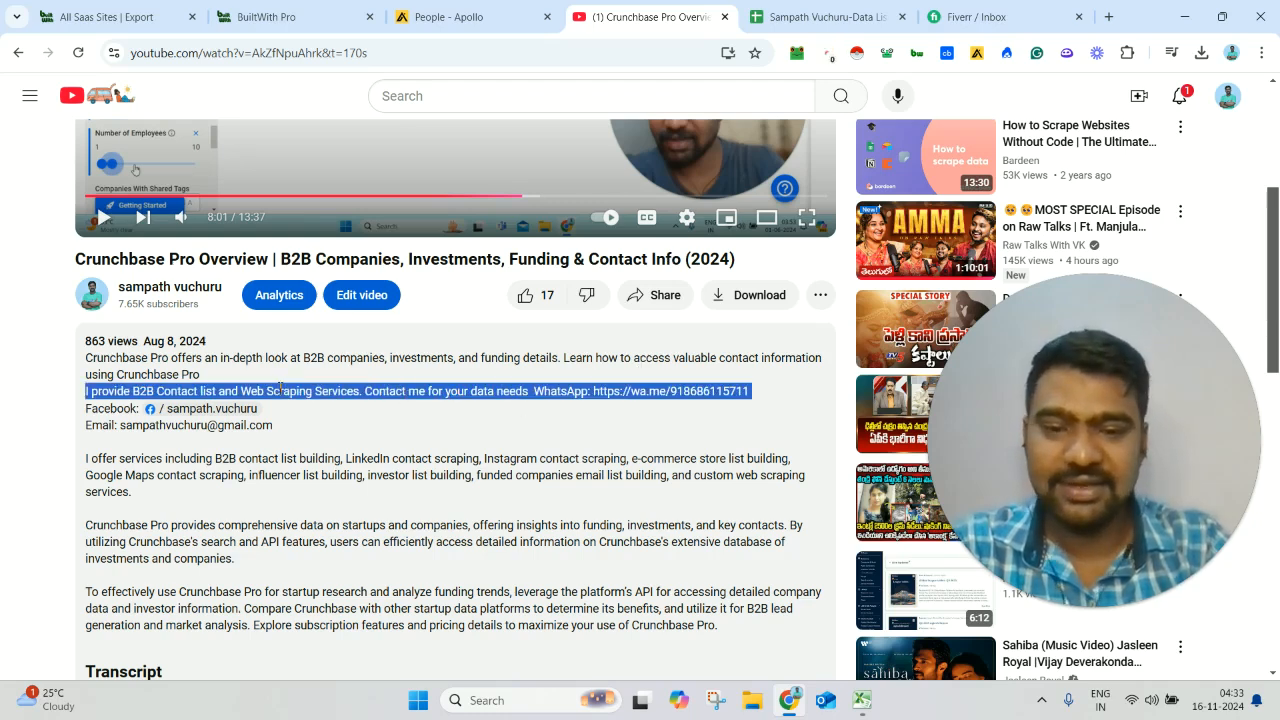
click(485, 396)
drag(485, 397, 788, 414)
click(788, 414)
- Switch to the Data List Example spreadsheet in Google Sheets and look through its full list of sheets
click(906, 8)
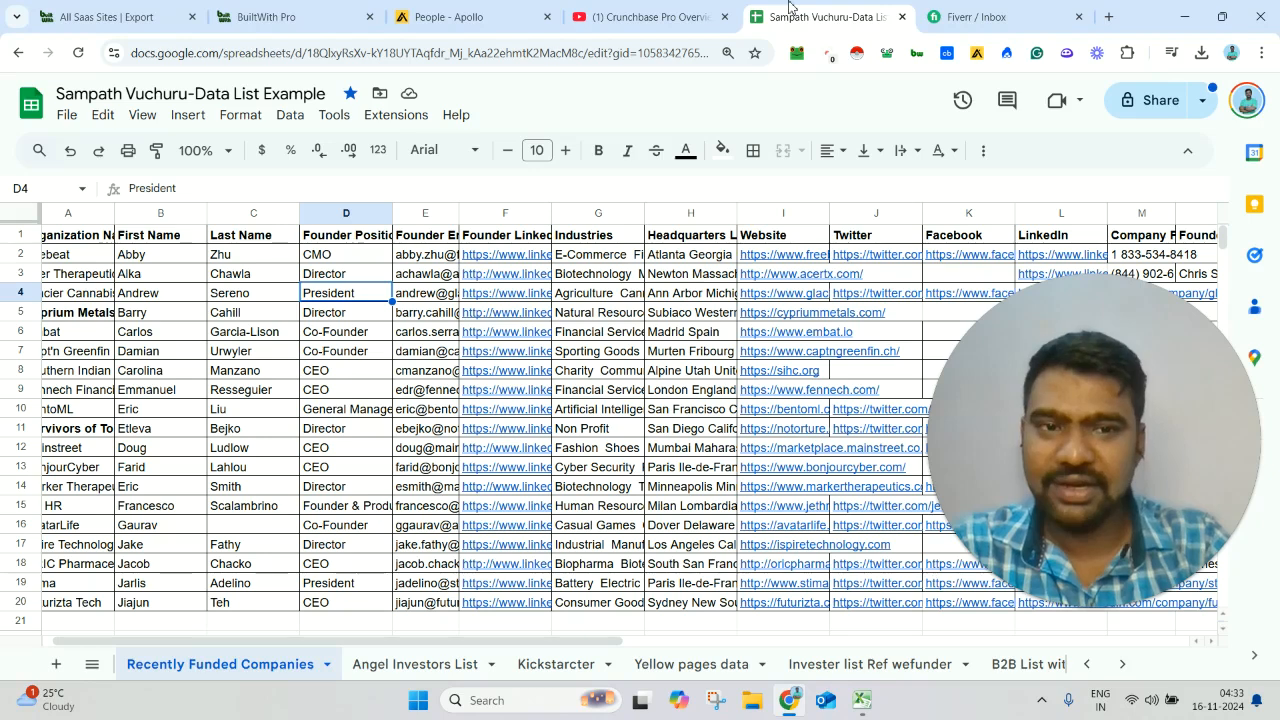
click(96, 666)
click(96, 666)
click(98, 666)
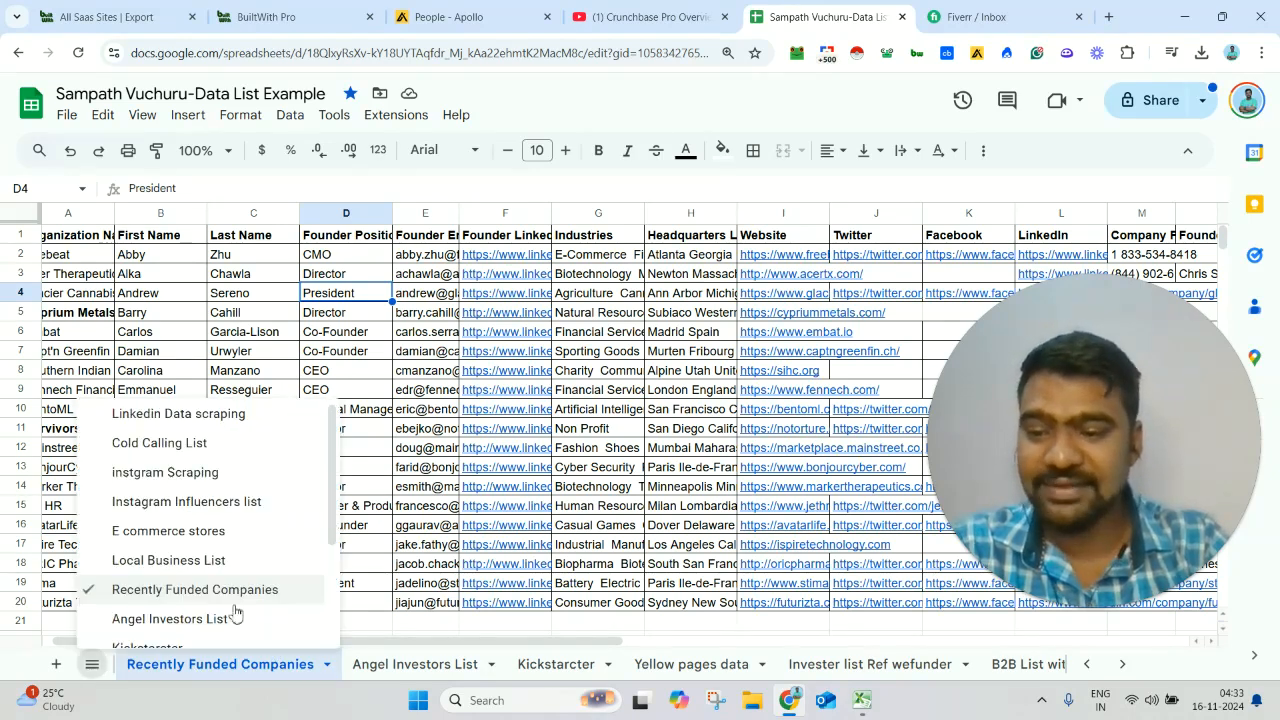
drag(346, 544, 253, 602)
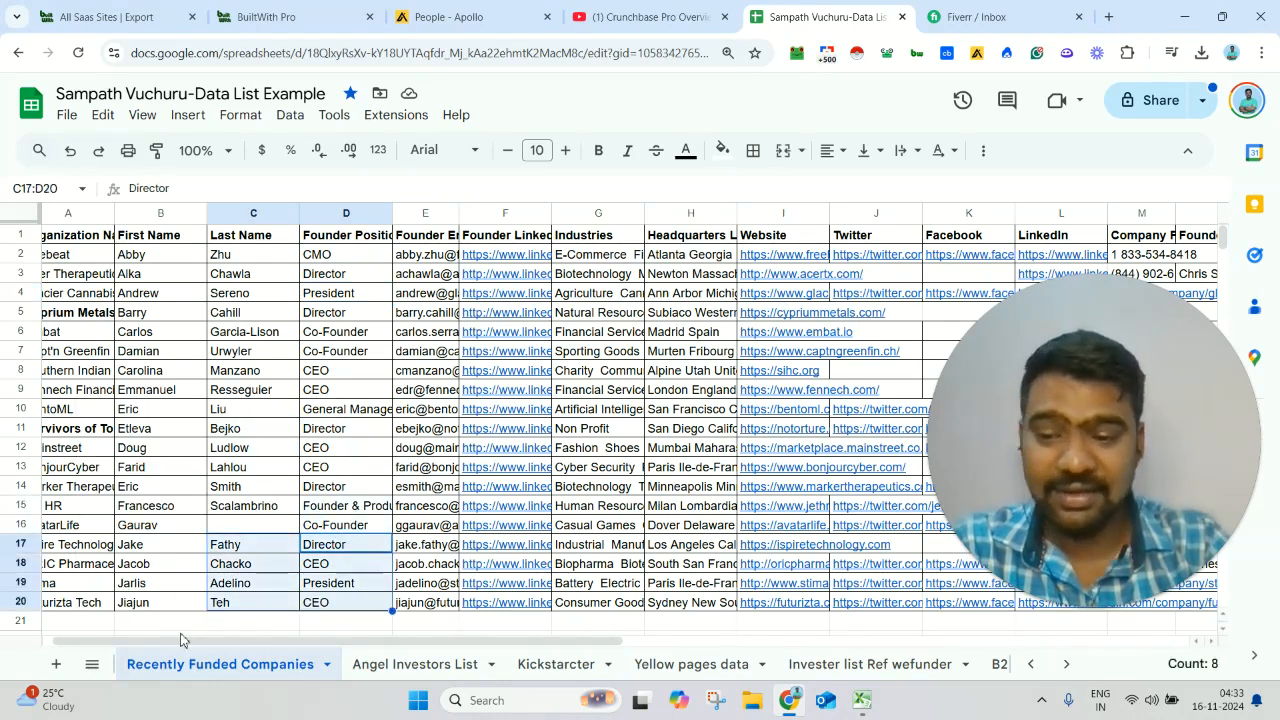
click(92, 664)
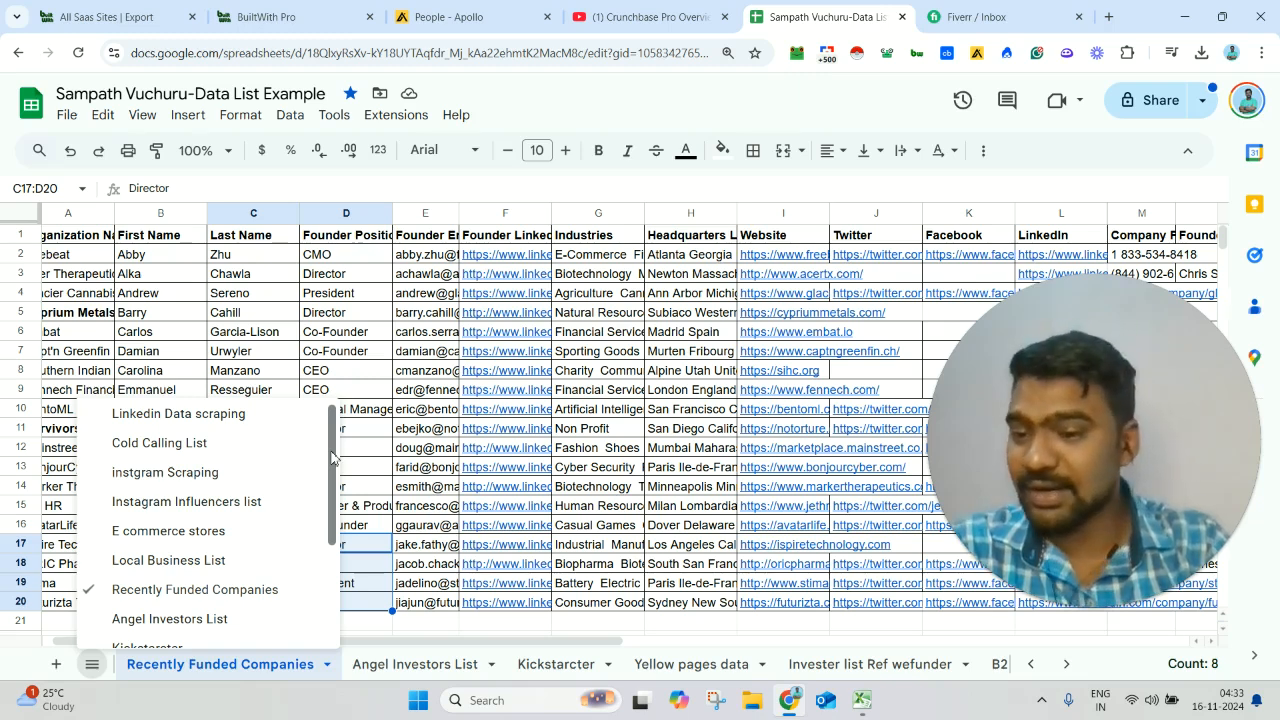
drag(333, 472, 332, 581)
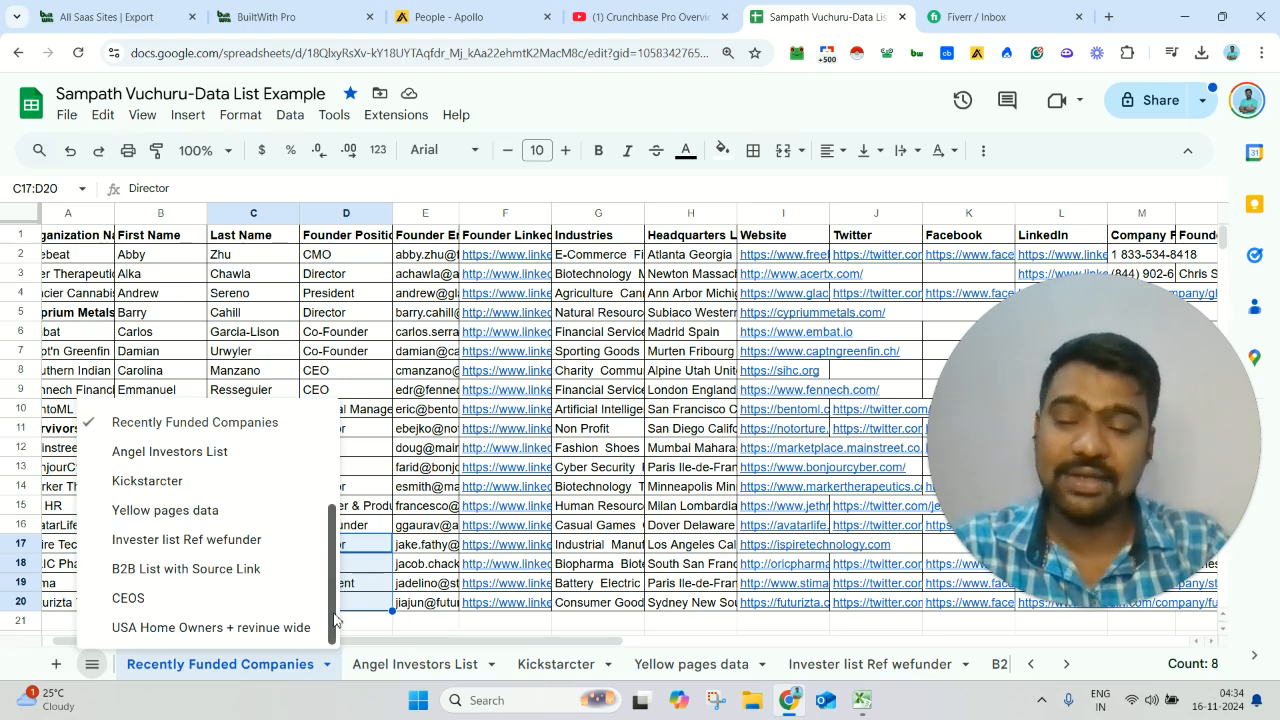
click(342, 347)
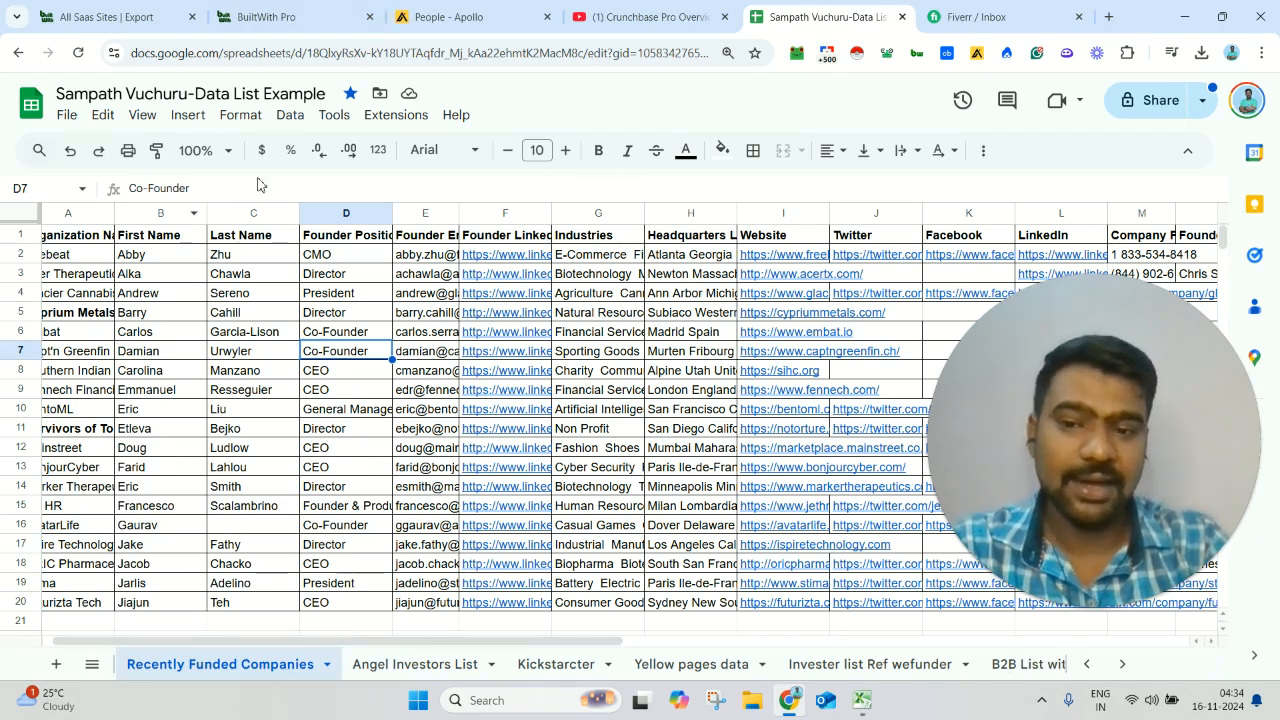
- Return to the YouTube video page and highlight the description's B2B contact list service line again
click(640, 9)
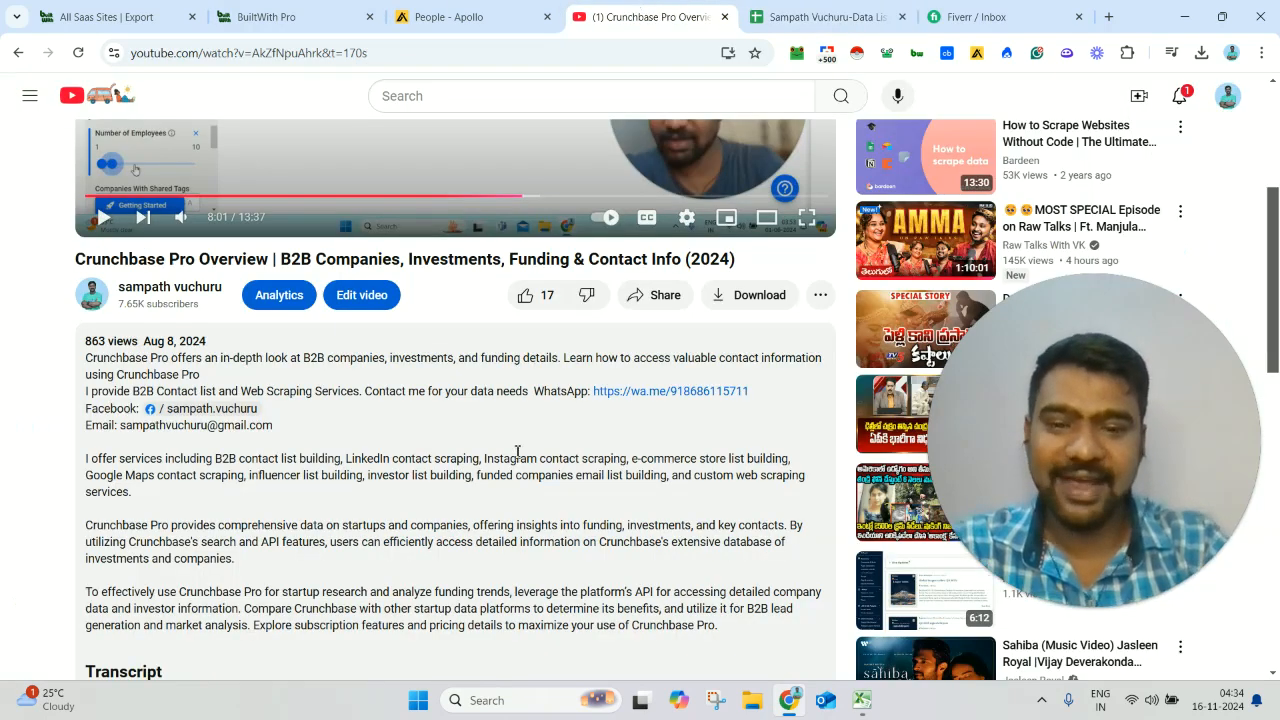
drag(740, 374, 800, 396)
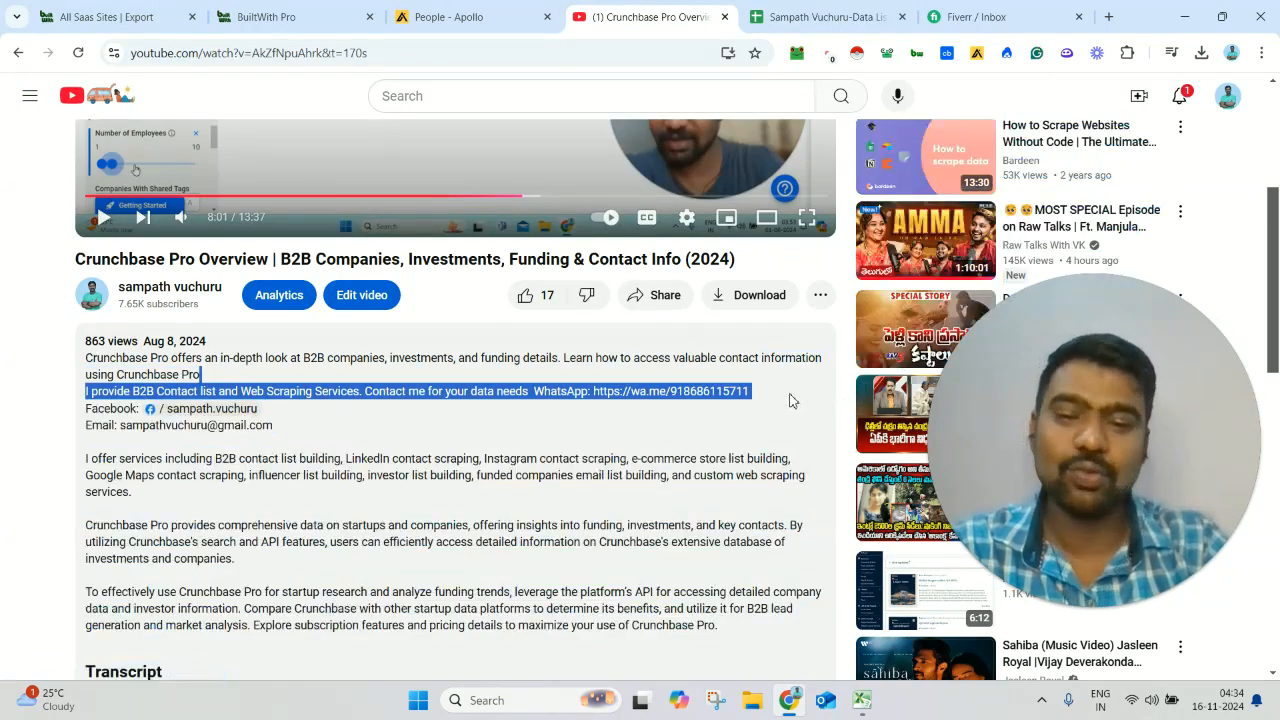
double_click(789, 394)
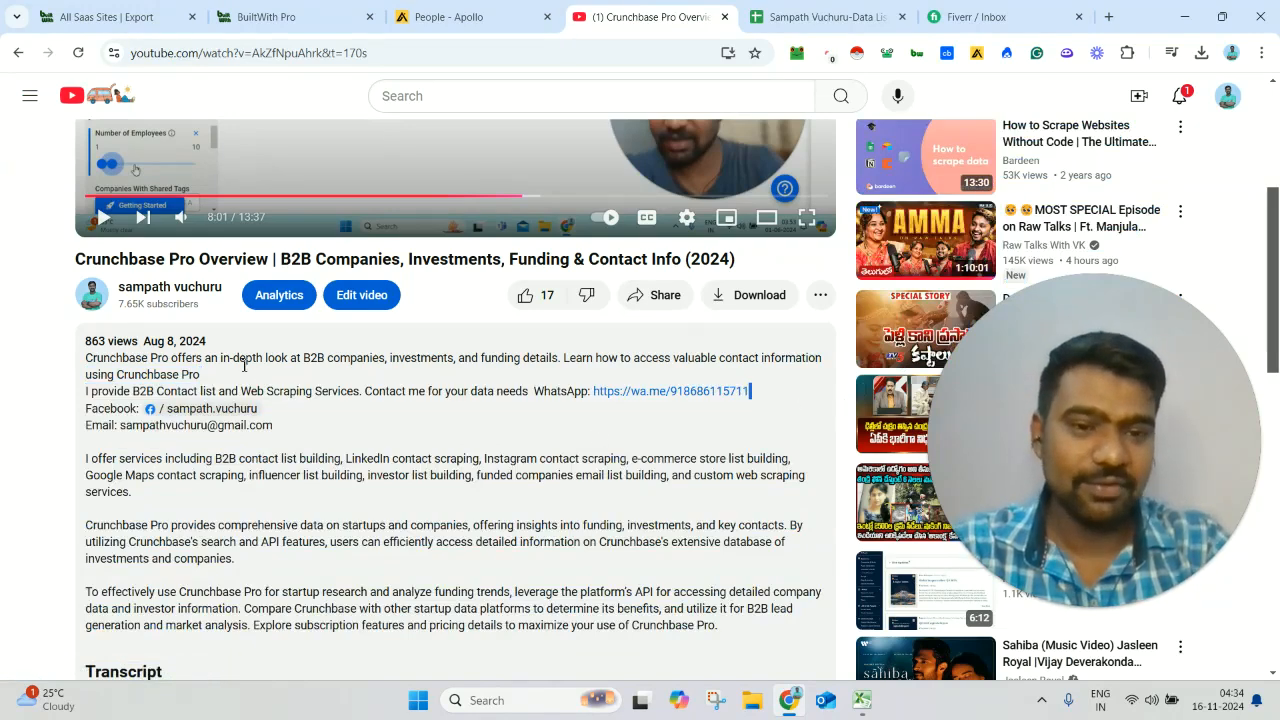